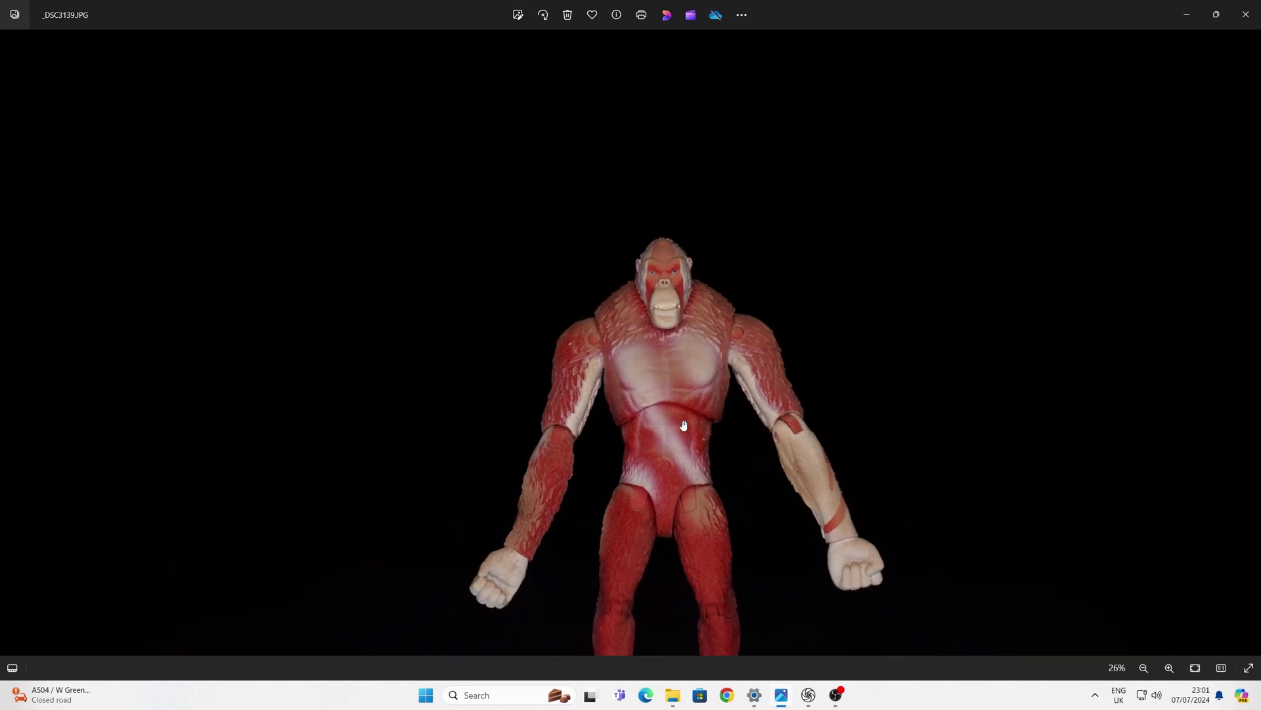
scroll(683, 425, down, 3)
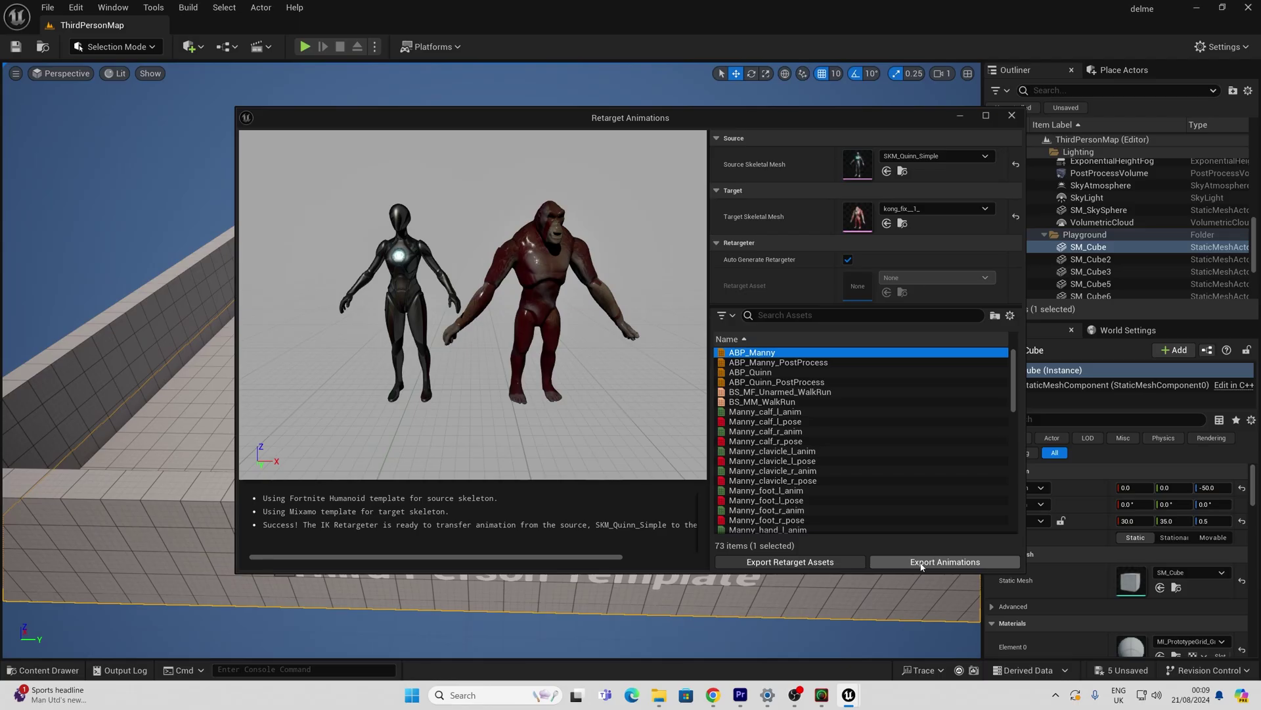
Step: In Unreal, export the ABP_Manny animation blueprint retargeted from SKM_Quinn_Simple to kong_fix__1_, and make the character jump in the running level
click(922, 564)
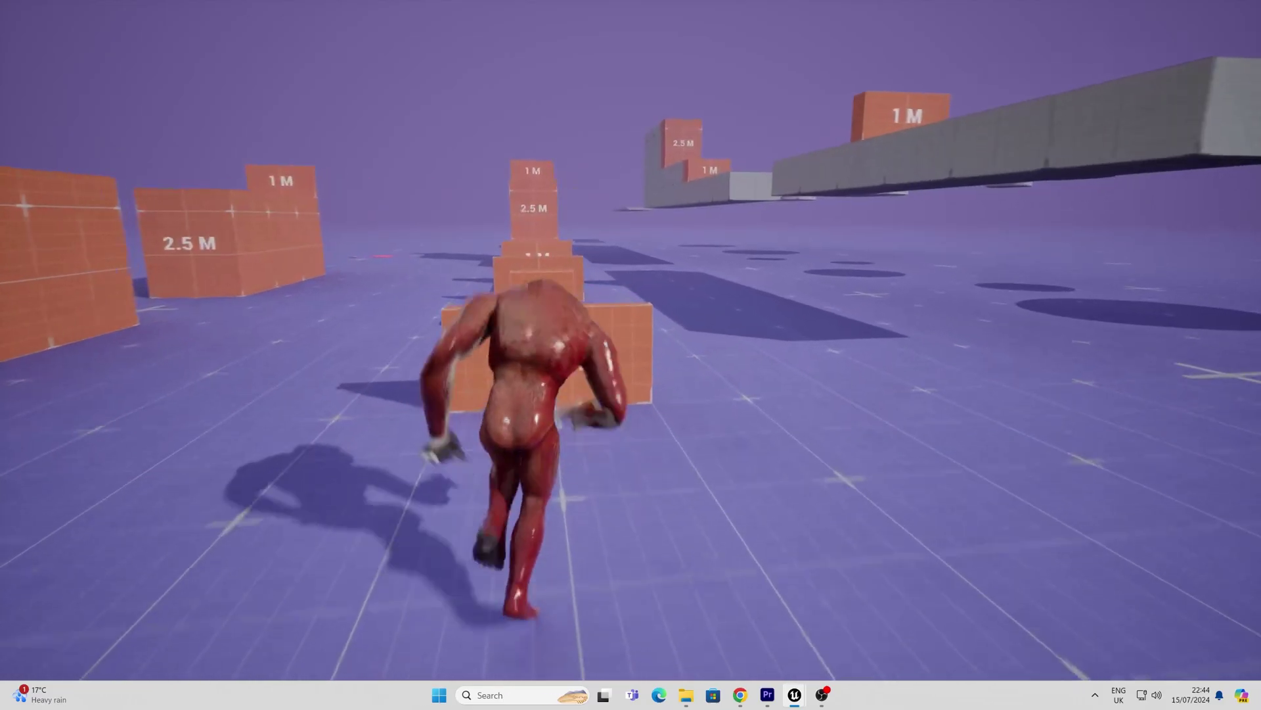
key(space)
key(space)
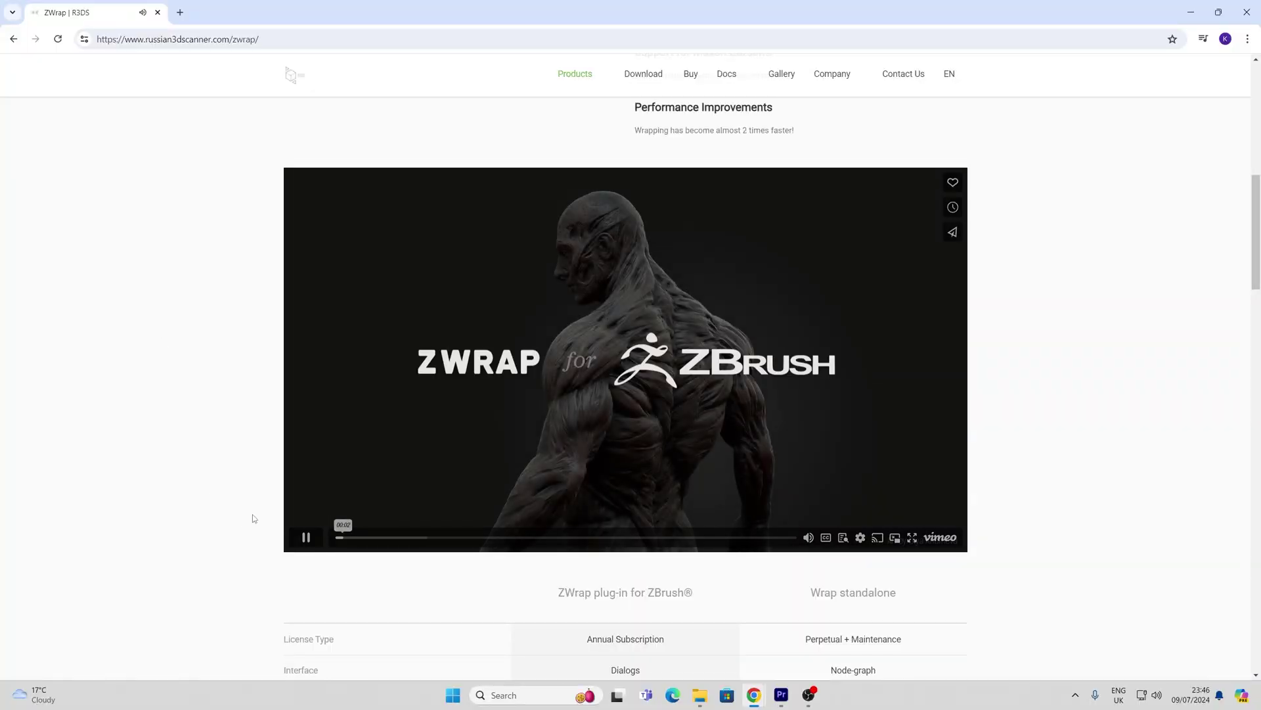
Step: Skip ahead to about 01:24 in the ZWrap for ZBrush video on the product web page
click(642, 537)
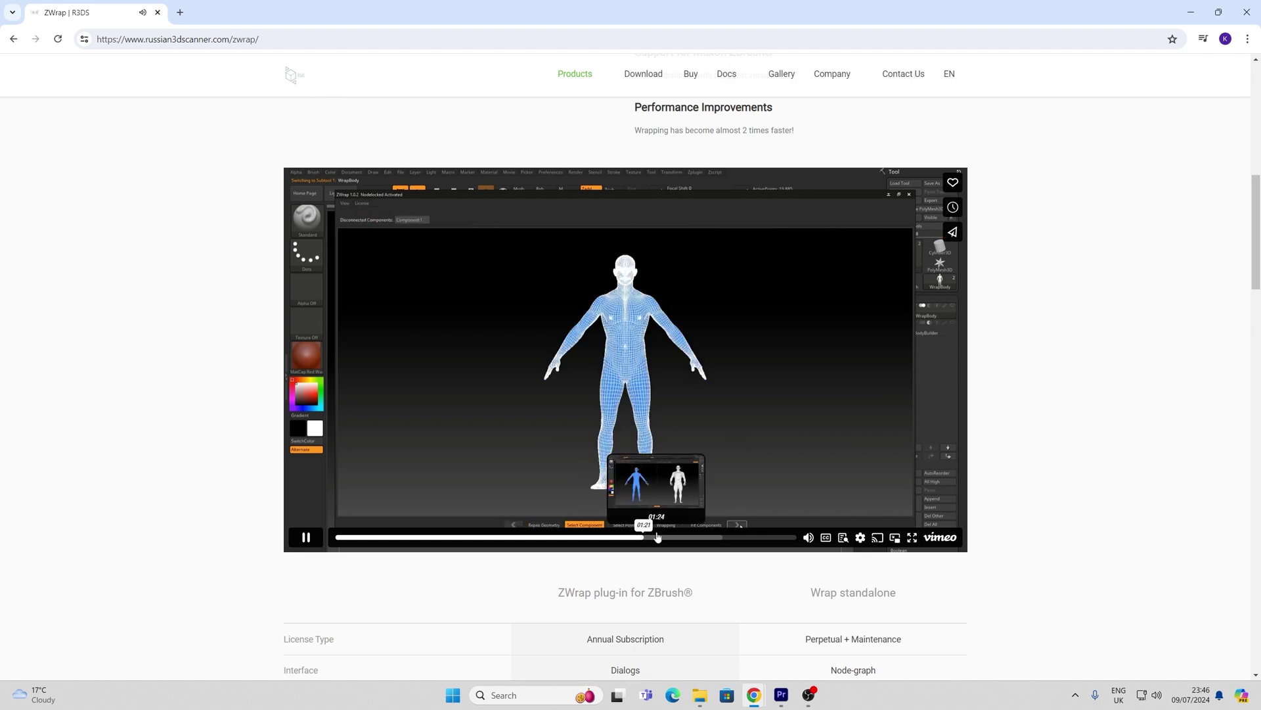
click(658, 537)
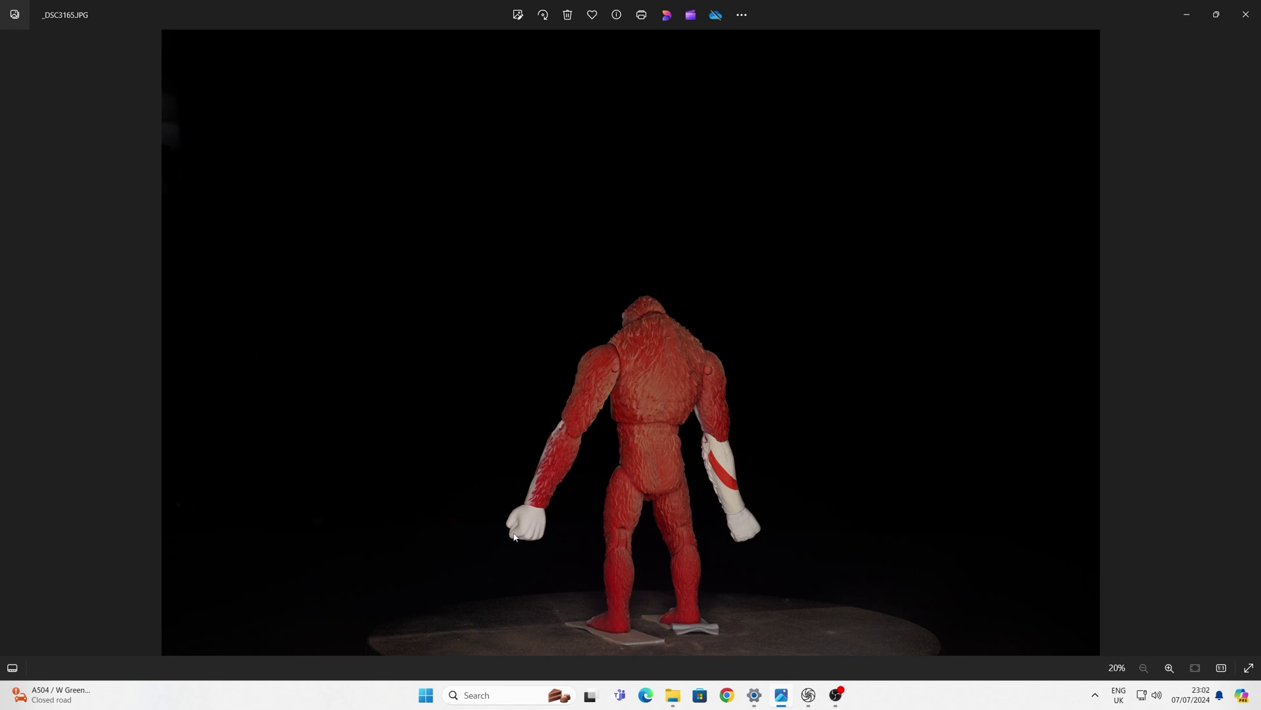
Step: Page through the turntable photos of the gorilla figure to examine it from successive angles
scroll(515, 539, up, 2)
key(Left)
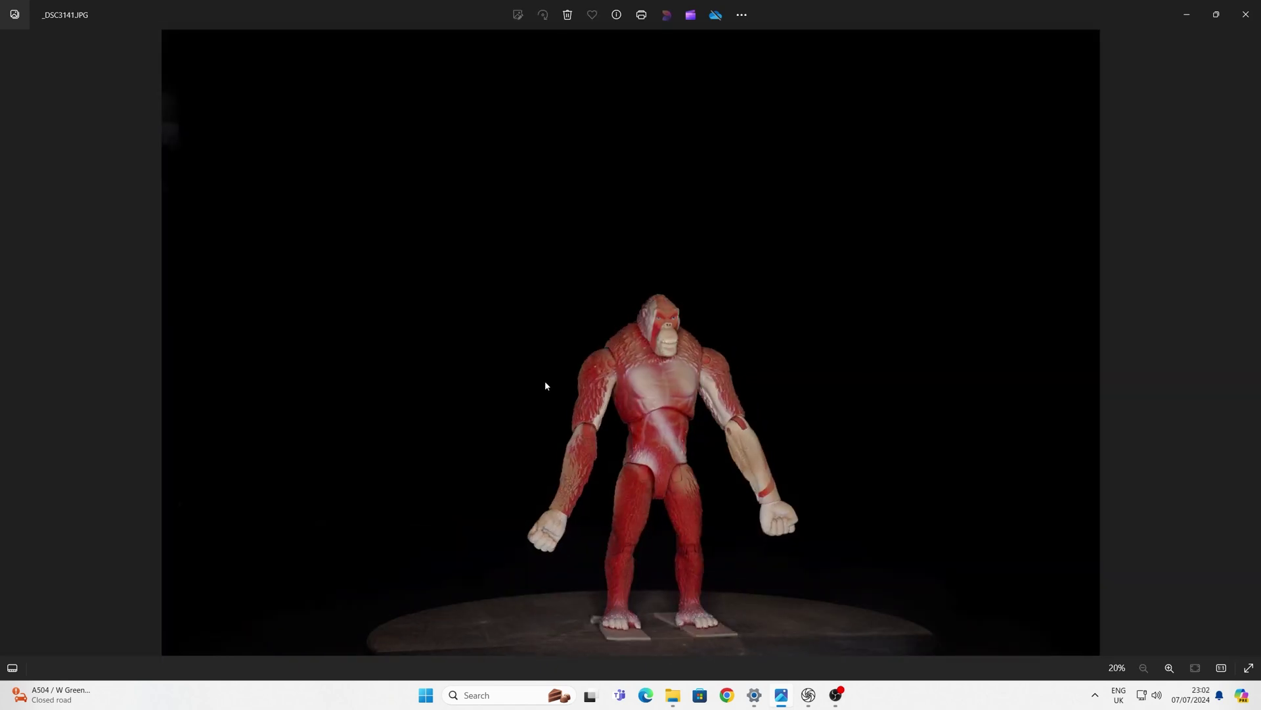
key(Right)
key(Right)
key(Right)
key(Right)
key(Right)
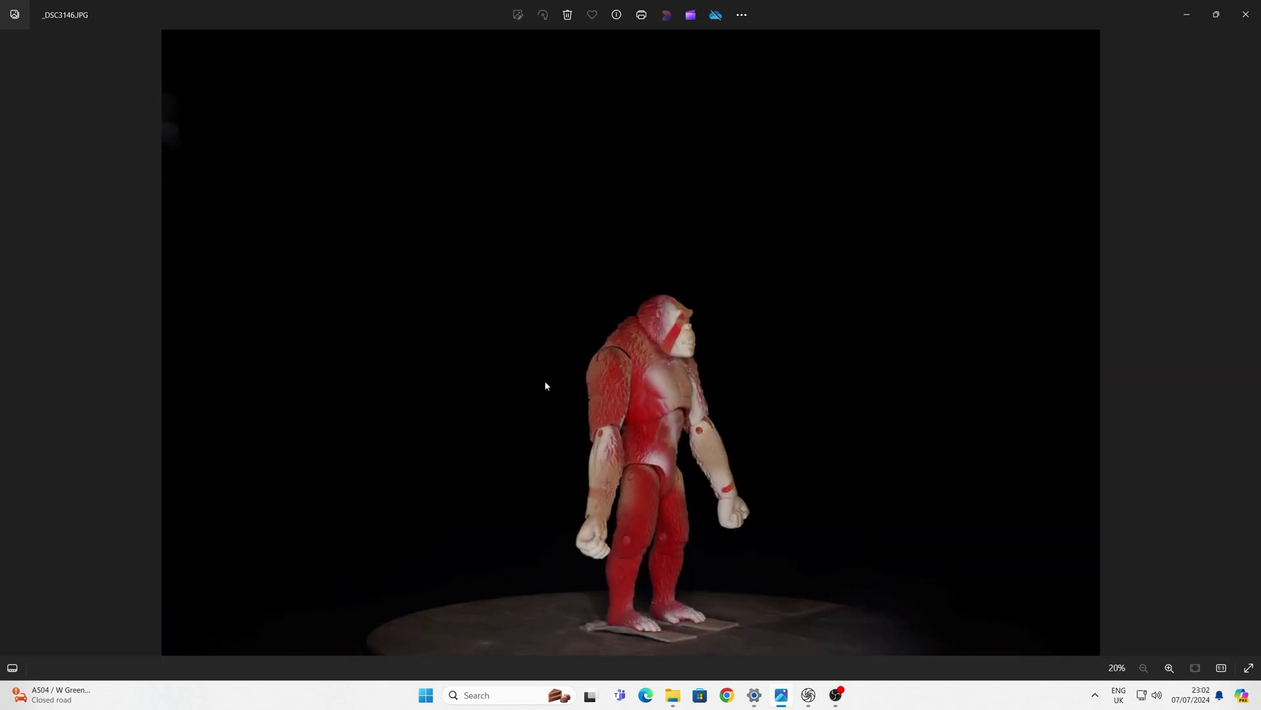
key(Right)
key(Right)
key(Right)
key(Right)
key(Right)
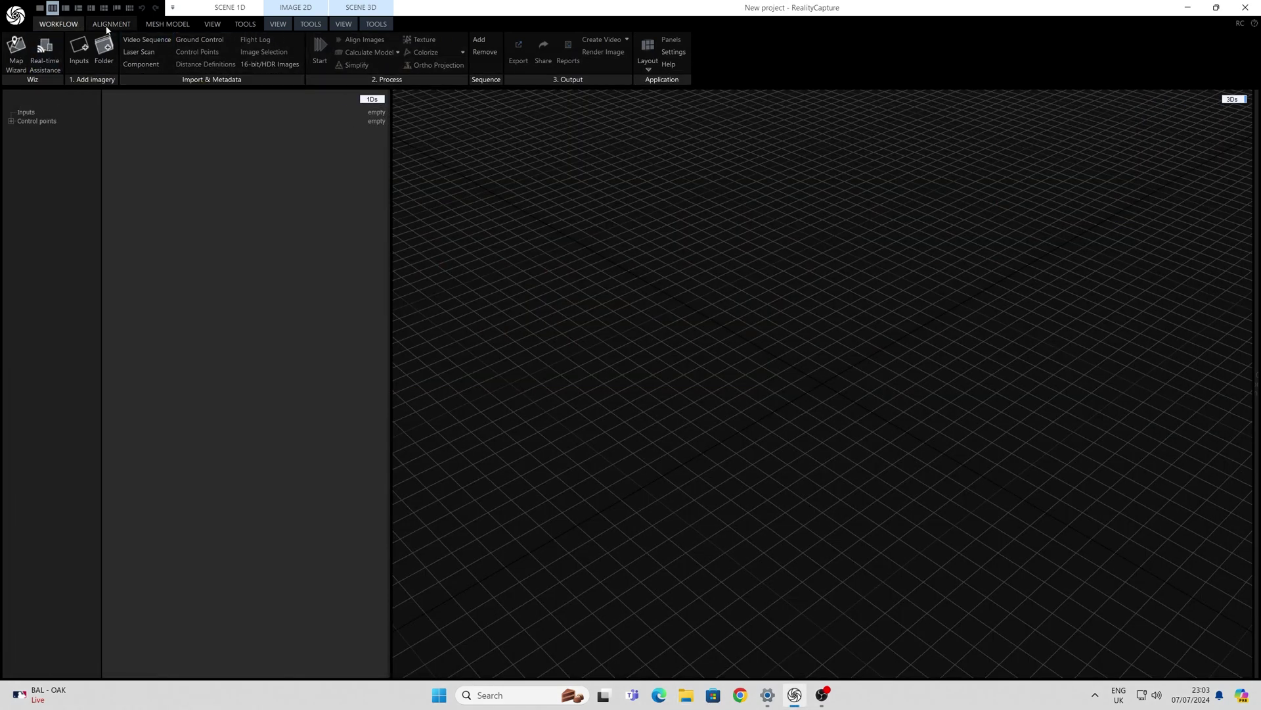
Step: Switch to RealityCapture and align the images of the figure
click(107, 25)
click(58, 24)
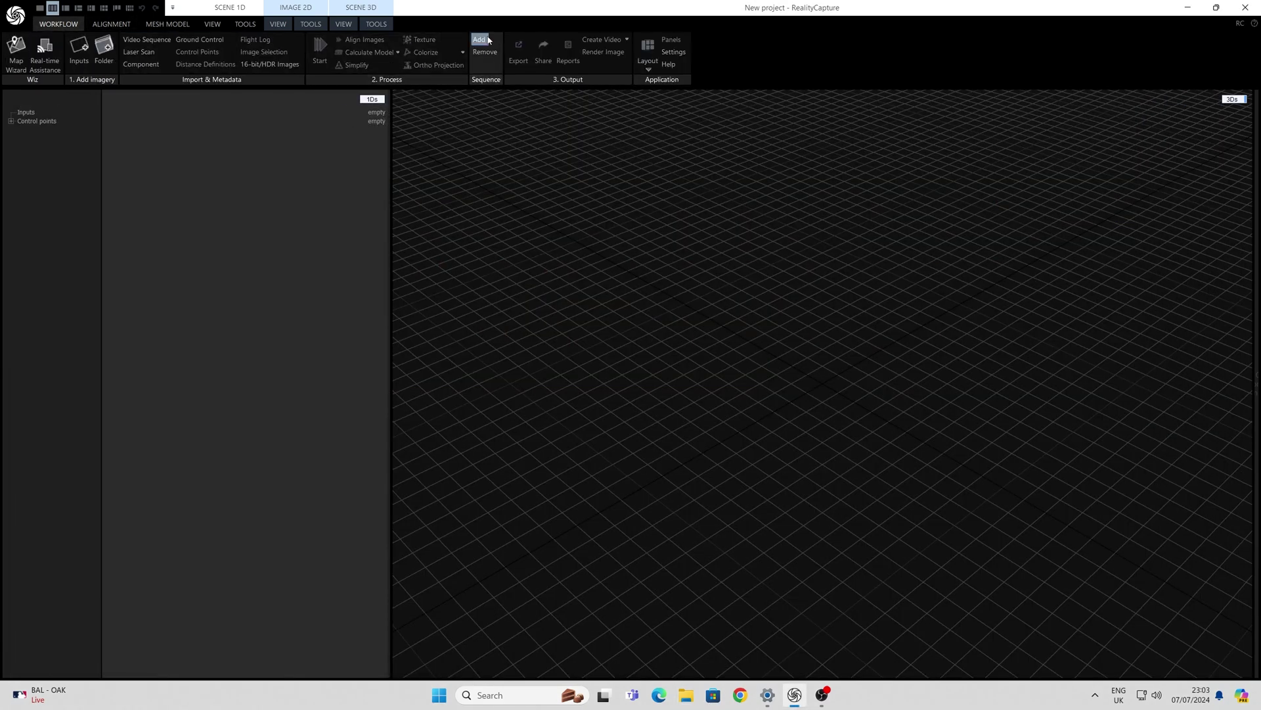
click(372, 40)
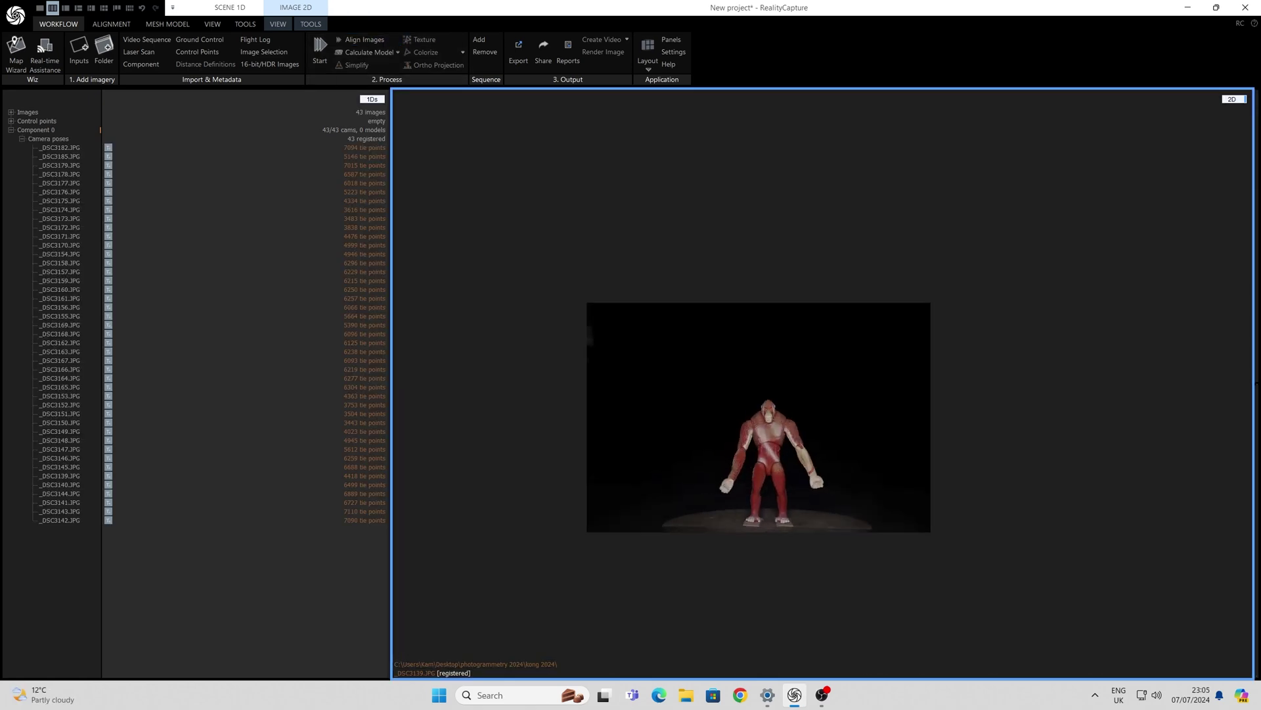
Step: Examine the tie points on the figure in several registered images, including _DSC3155, _DSC3175, _DSC3178, _DSC3167 and _DSC3143
scroll(673, 516, down, 3)
scroll(675, 519, up, 6)
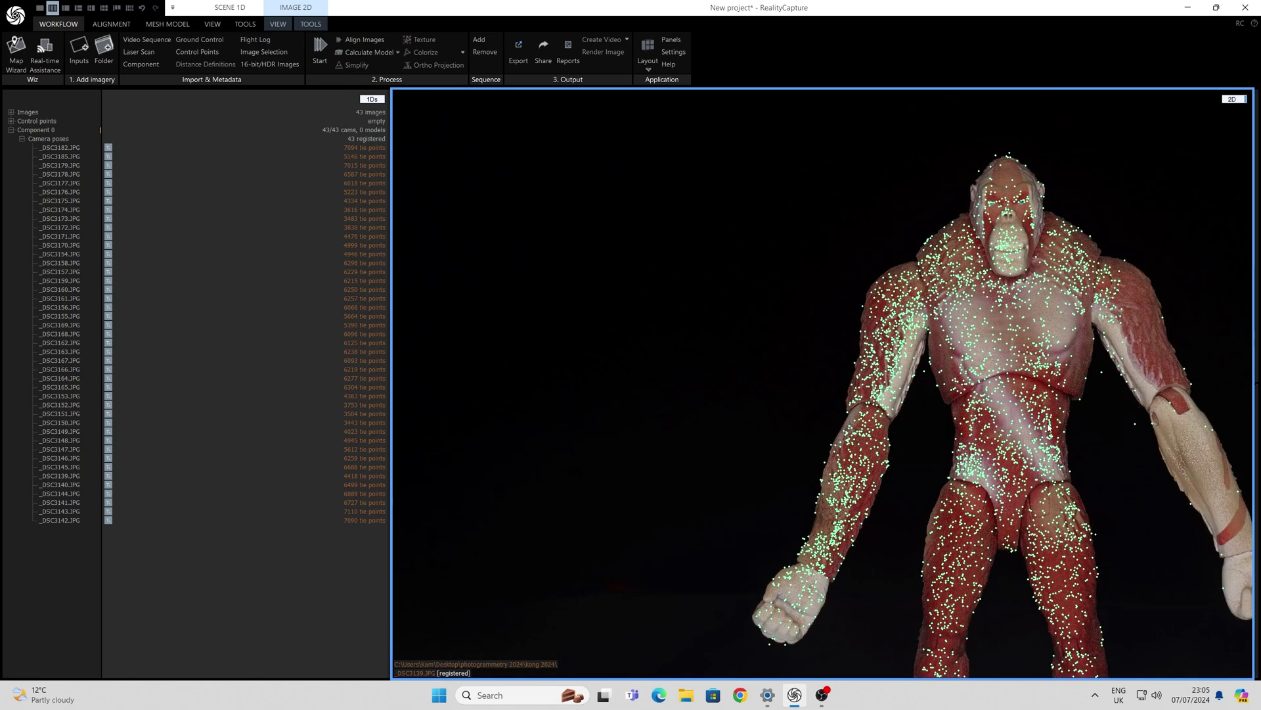
drag(675, 519, 448, 461)
click(55, 317)
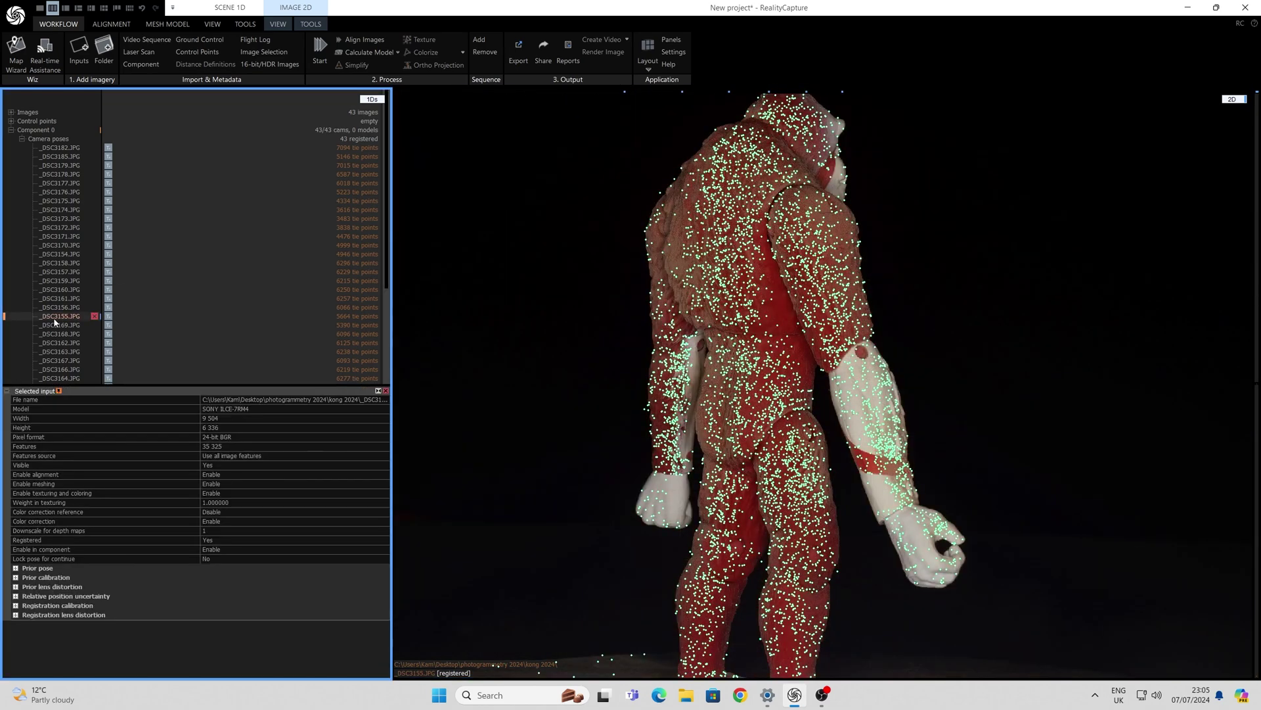
click(63, 255)
click(51, 202)
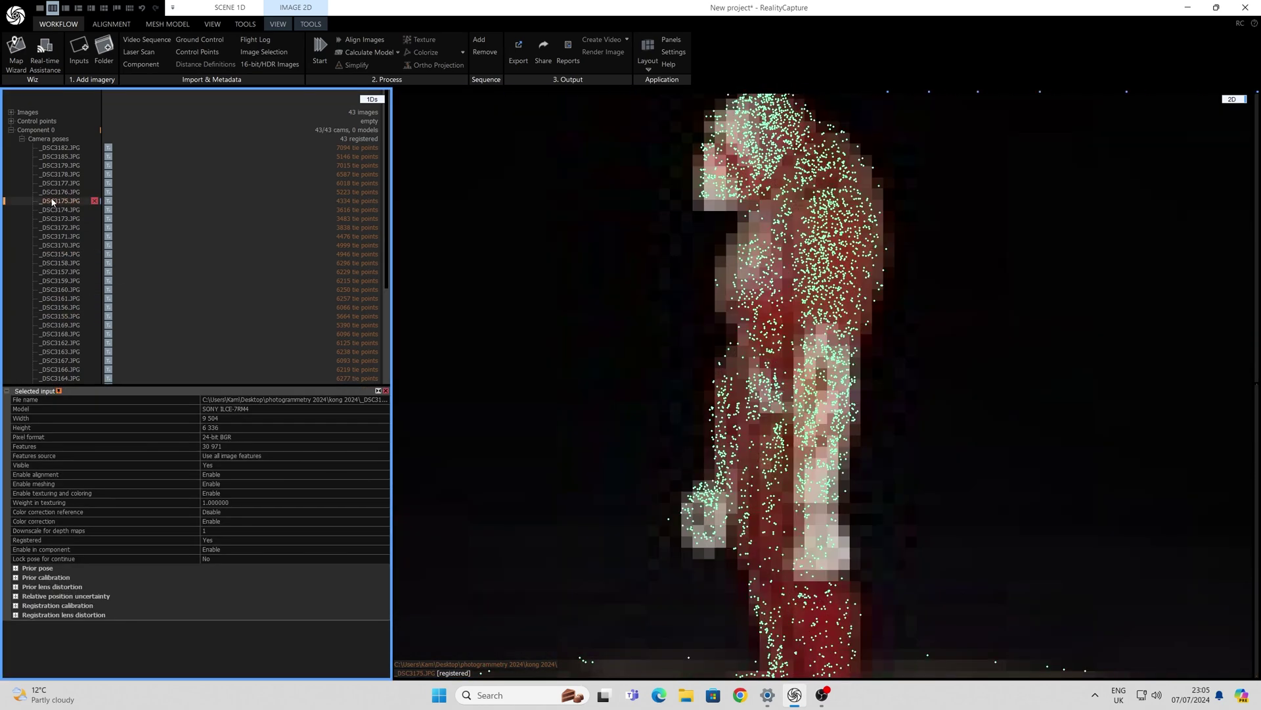
click(53, 176)
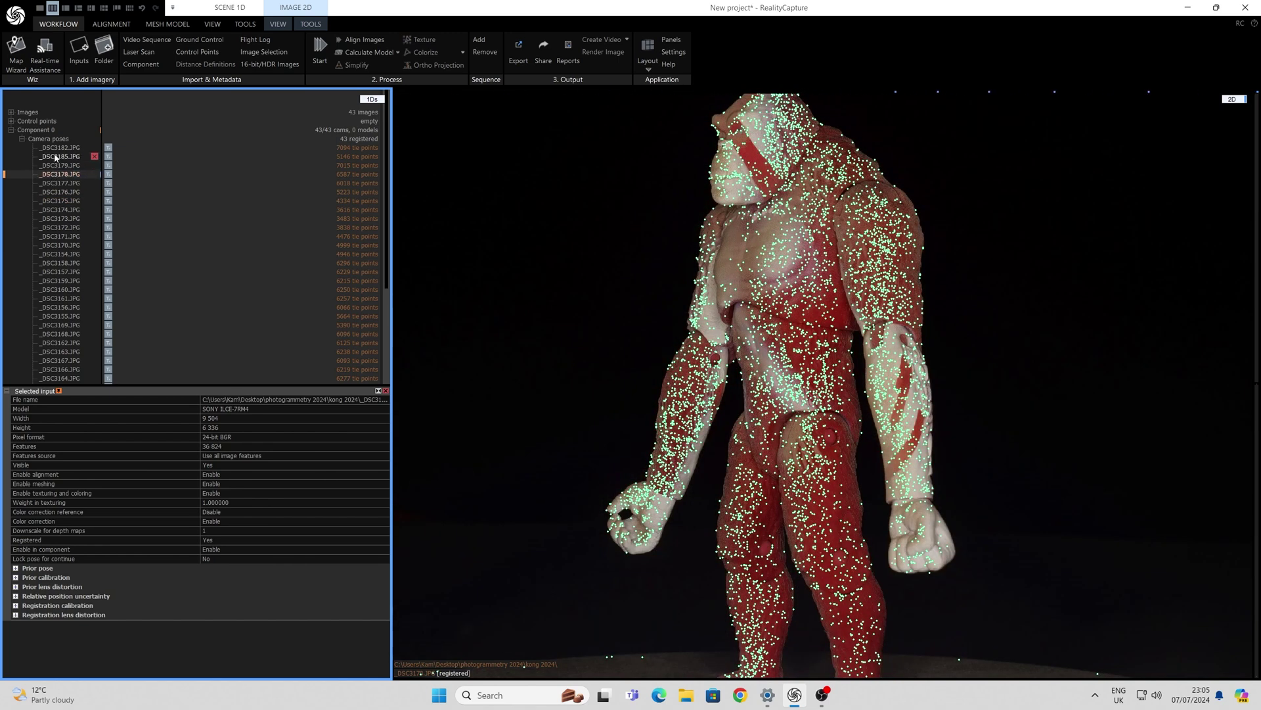
click(56, 157)
click(61, 361)
scroll(62, 358, down, 5)
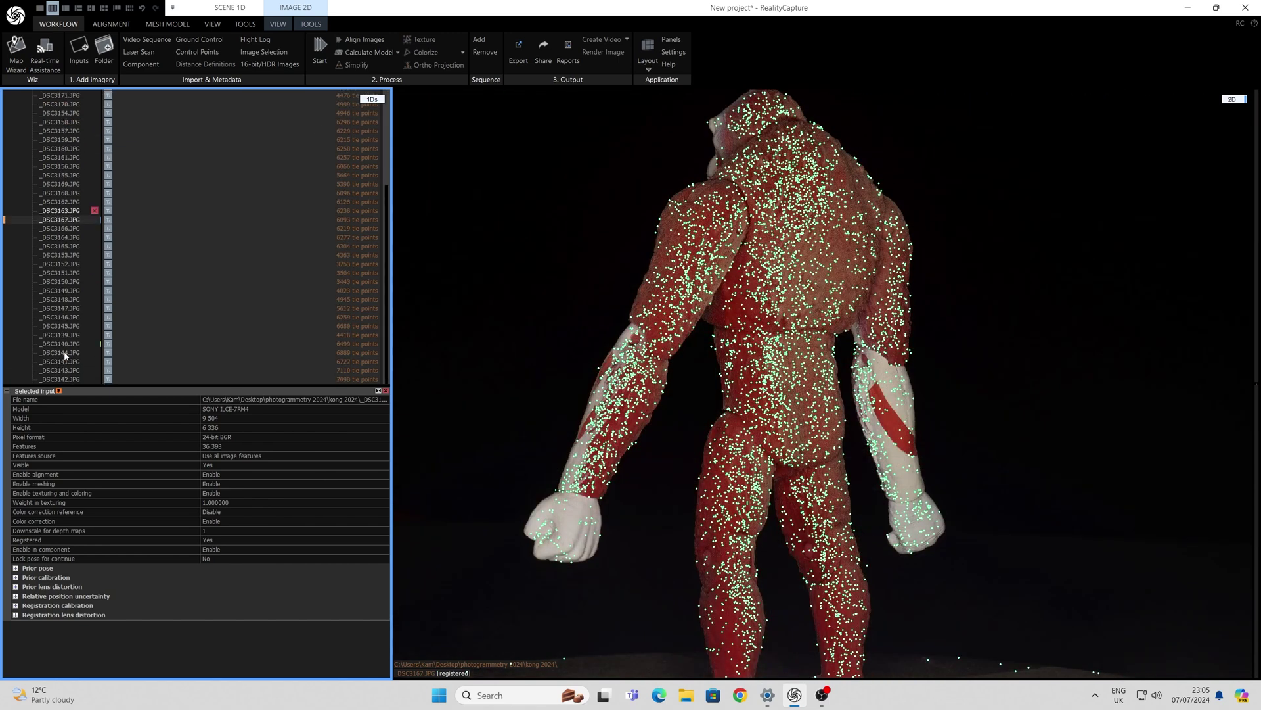
click(61, 345)
click(63, 370)
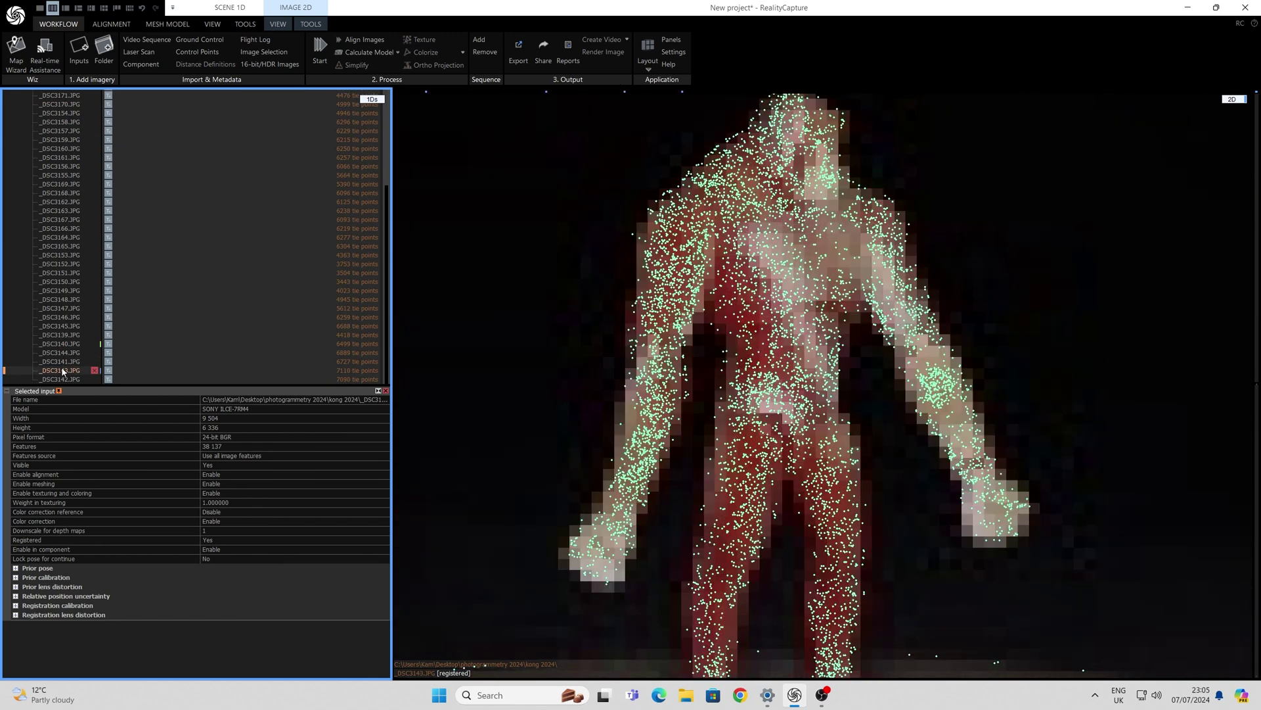
scroll(958, 431, up, 6)
scroll(959, 431, down, 4)
click(959, 431)
scroll(847, 342, up, 1)
scroll(813, 262, down, 5)
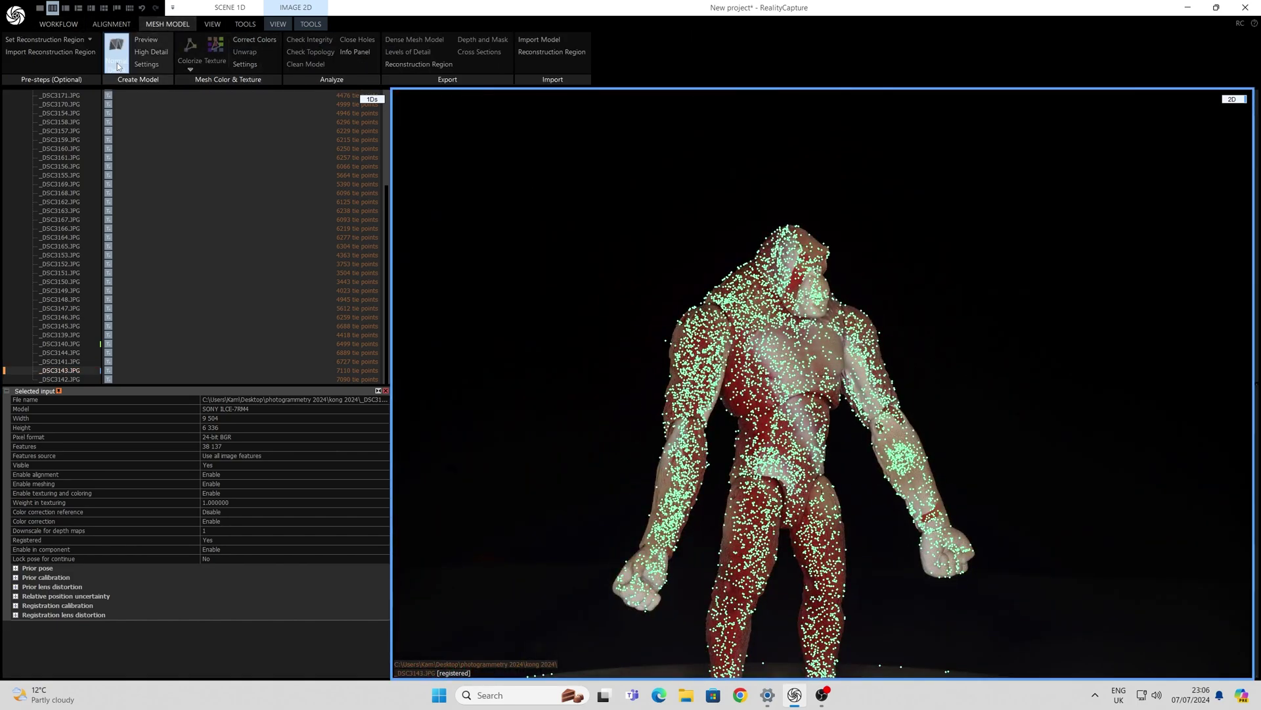
Step: Reconstruct the figure's mesh model in Normal Detail
click(166, 28)
click(116, 55)
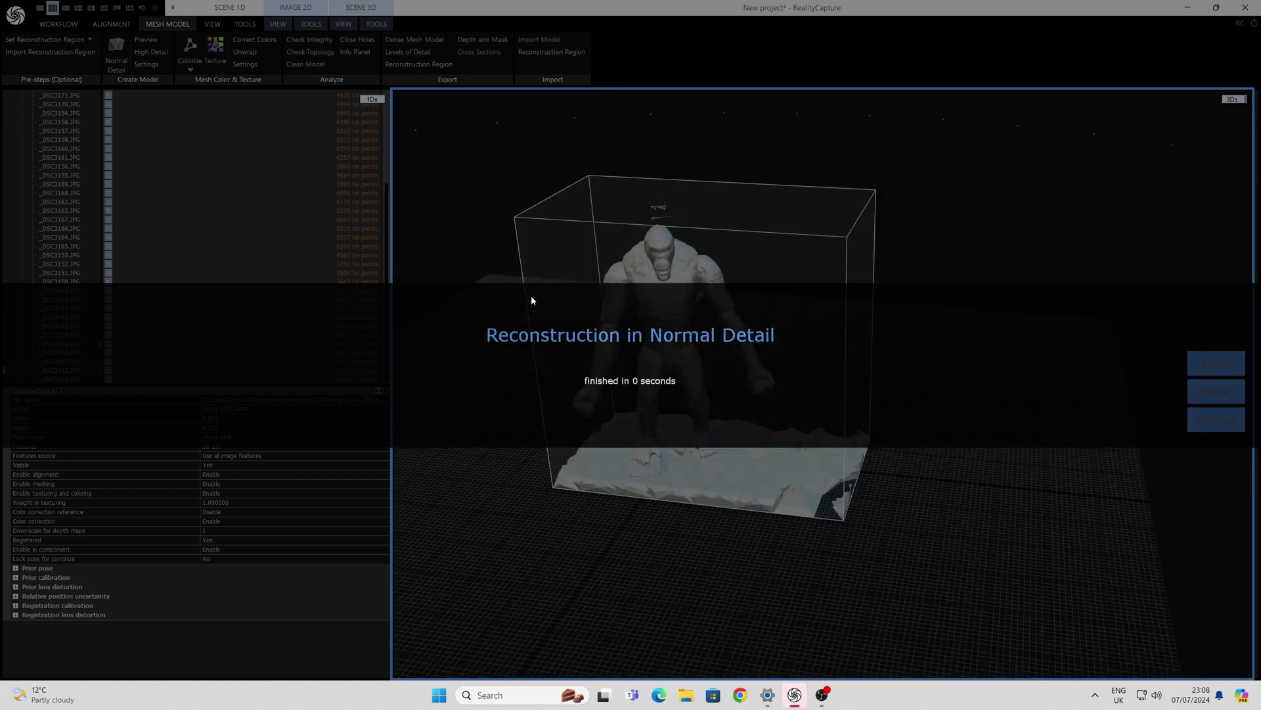
Step: Inspect the reconstructed gorilla mesh from several angles, including its head, torso, arms and the ground base
scroll(656, 273, up, 5)
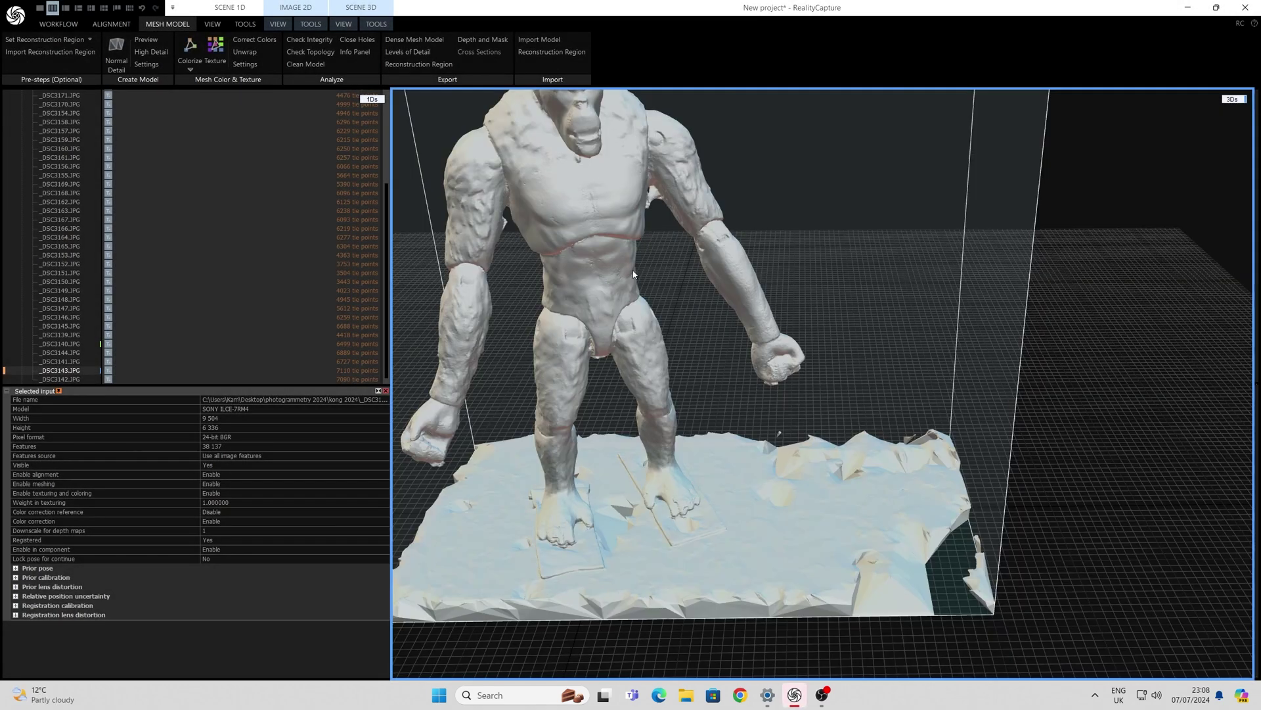
drag(552, 214, 633, 338)
scroll(738, 320, down, 5)
scroll(634, 338, up, 4)
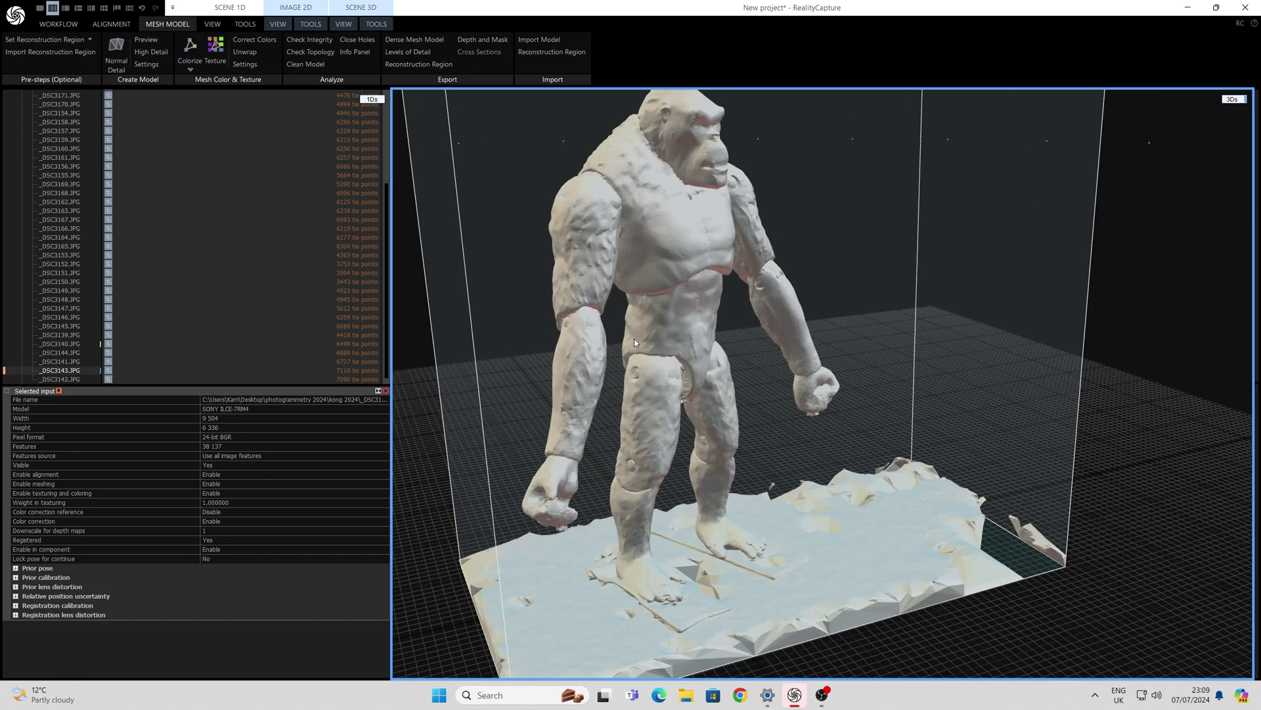
scroll(662, 258, down, 5)
drag(663, 258, 684, 214)
scroll(679, 265, up, 6)
scroll(676, 273, up, 3)
scroll(676, 275, down, 6)
drag(660, 358, 660, 316)
scroll(657, 322, up, 5)
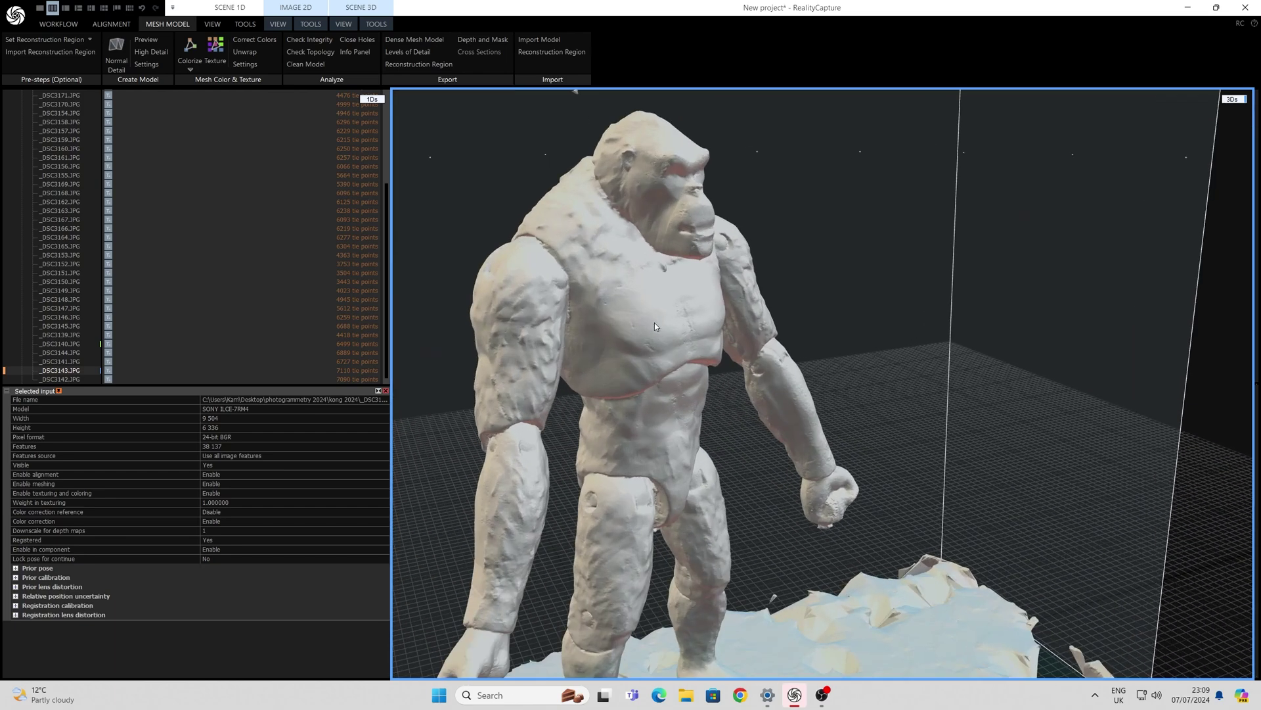
scroll(654, 326, down, 5)
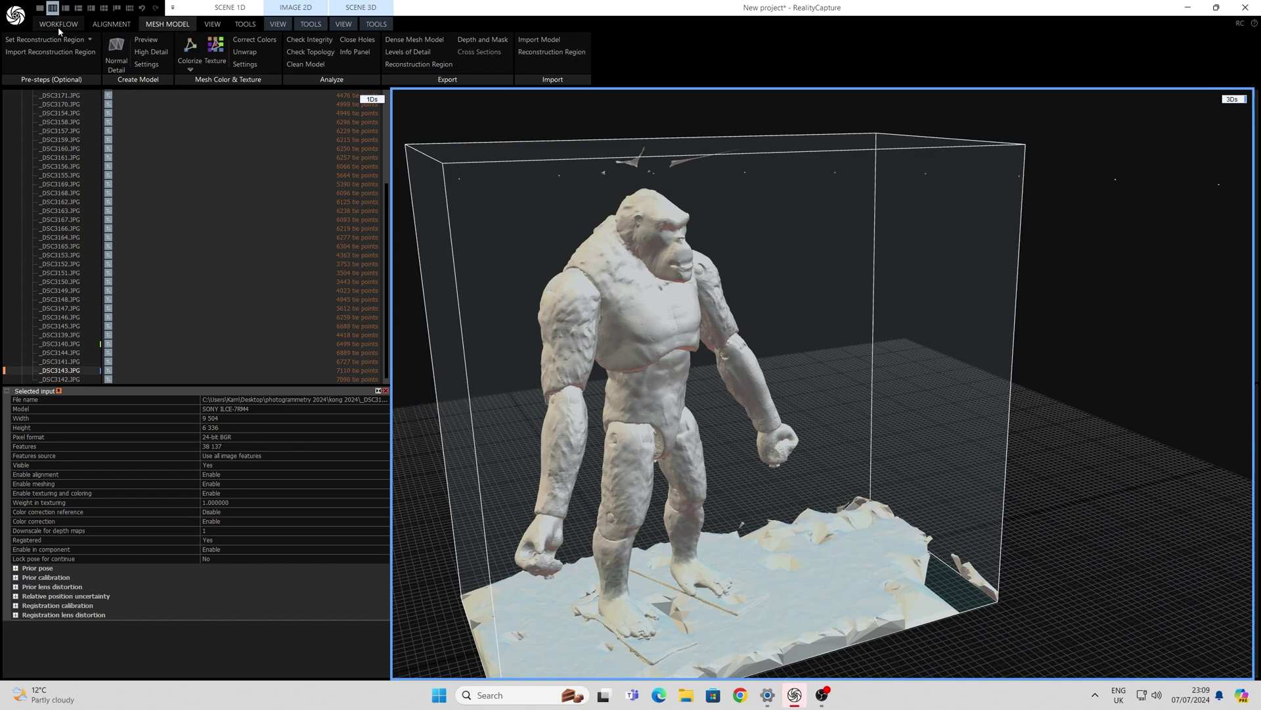
drag(891, 475, 762, 430)
scroll(797, 422, down, 3)
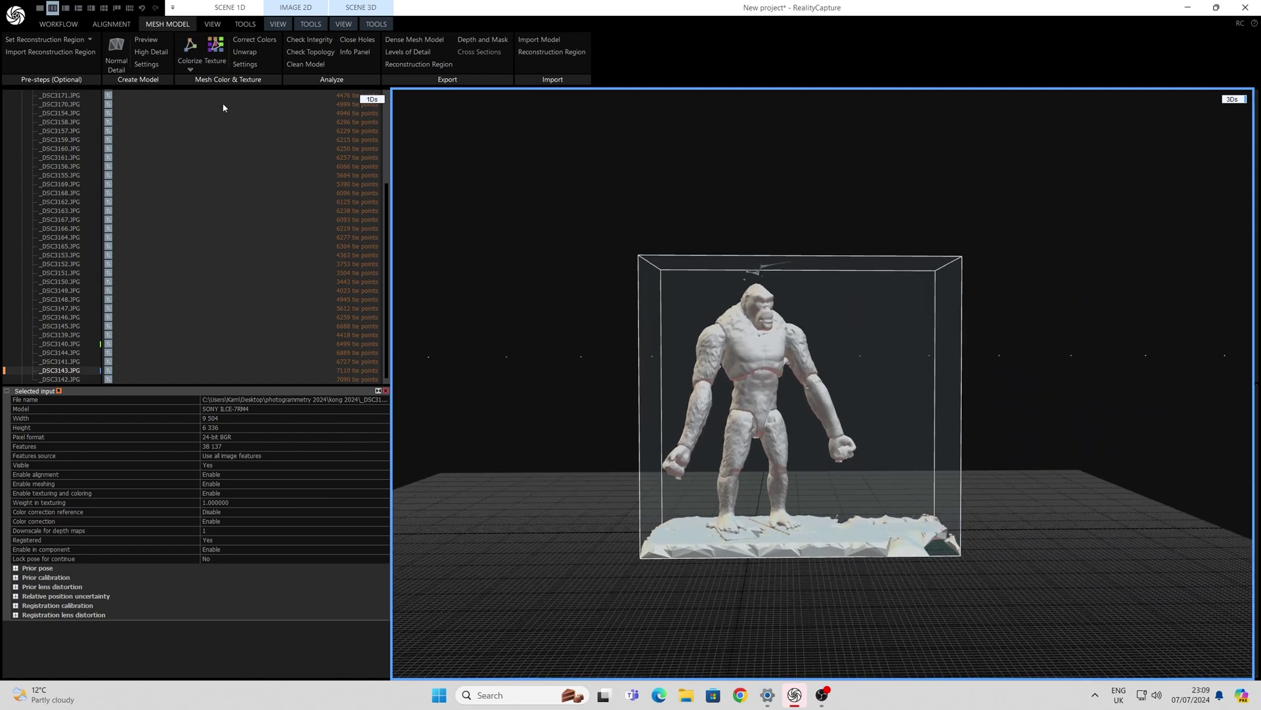
Step: In the Front view, select the ground base beneath the feet with a rectangular selection and filter it out of the mesh
click(211, 25)
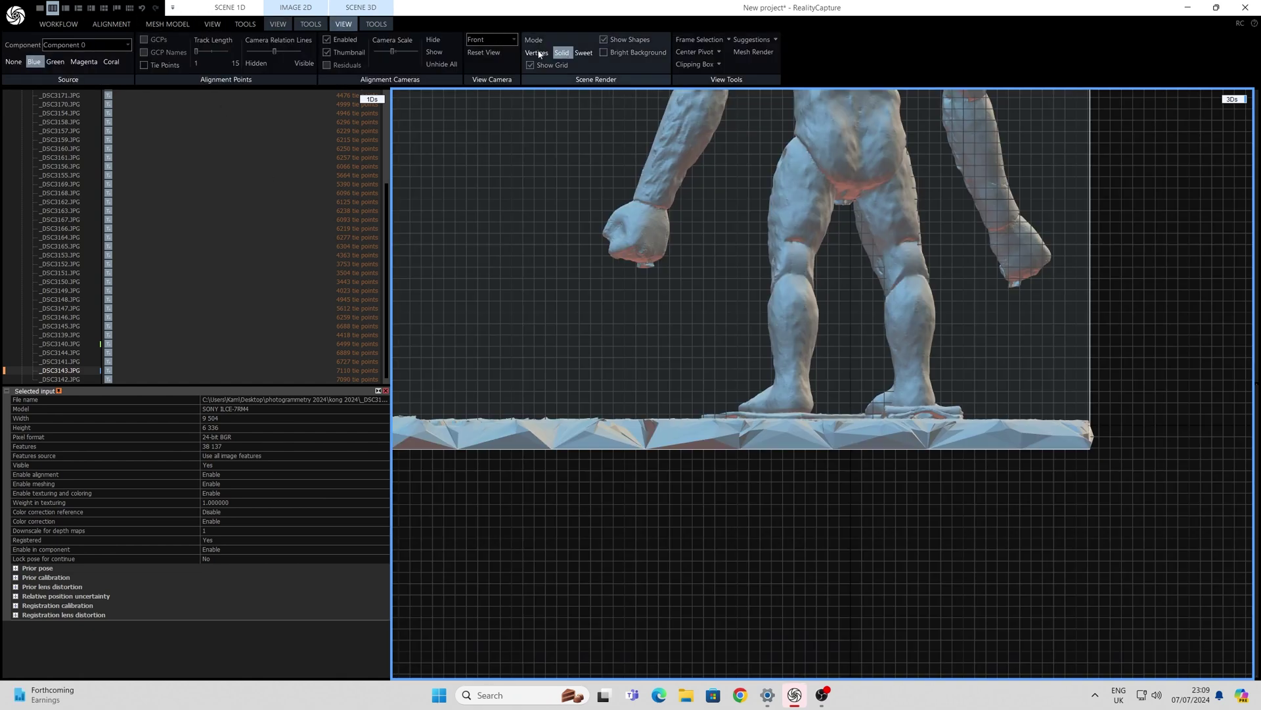
click(343, 24)
click(376, 25)
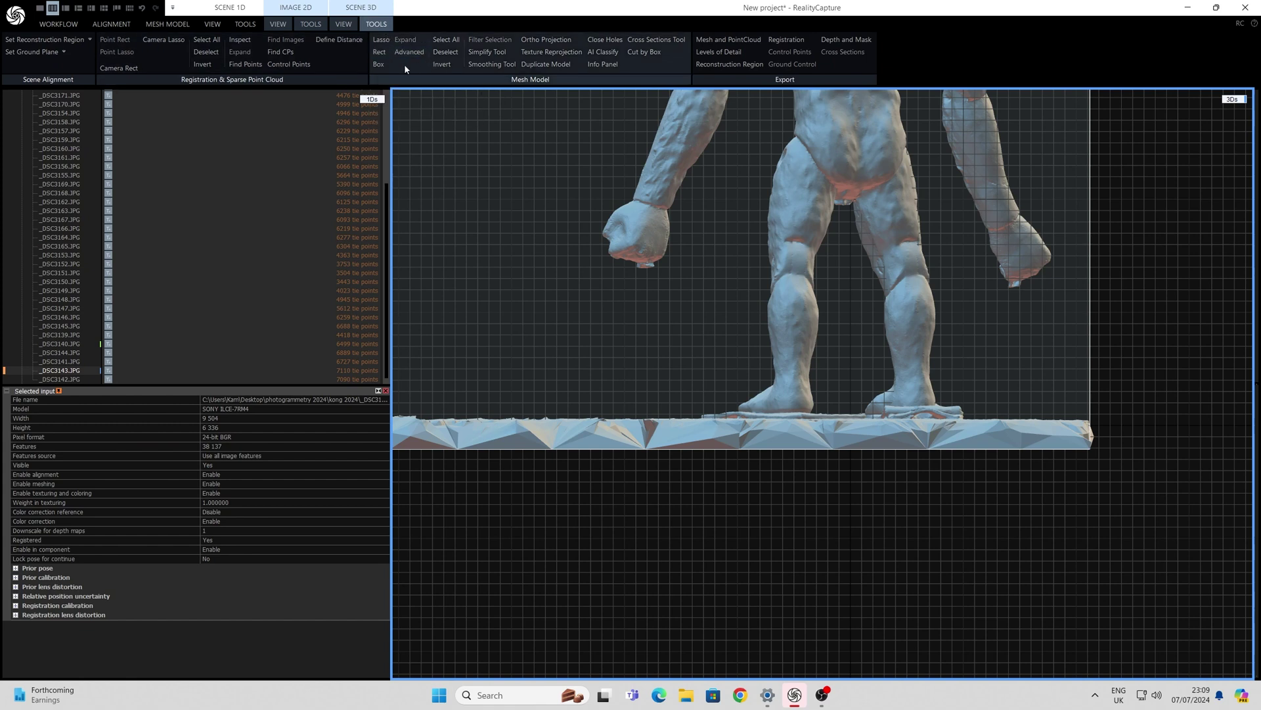
click(503, 53)
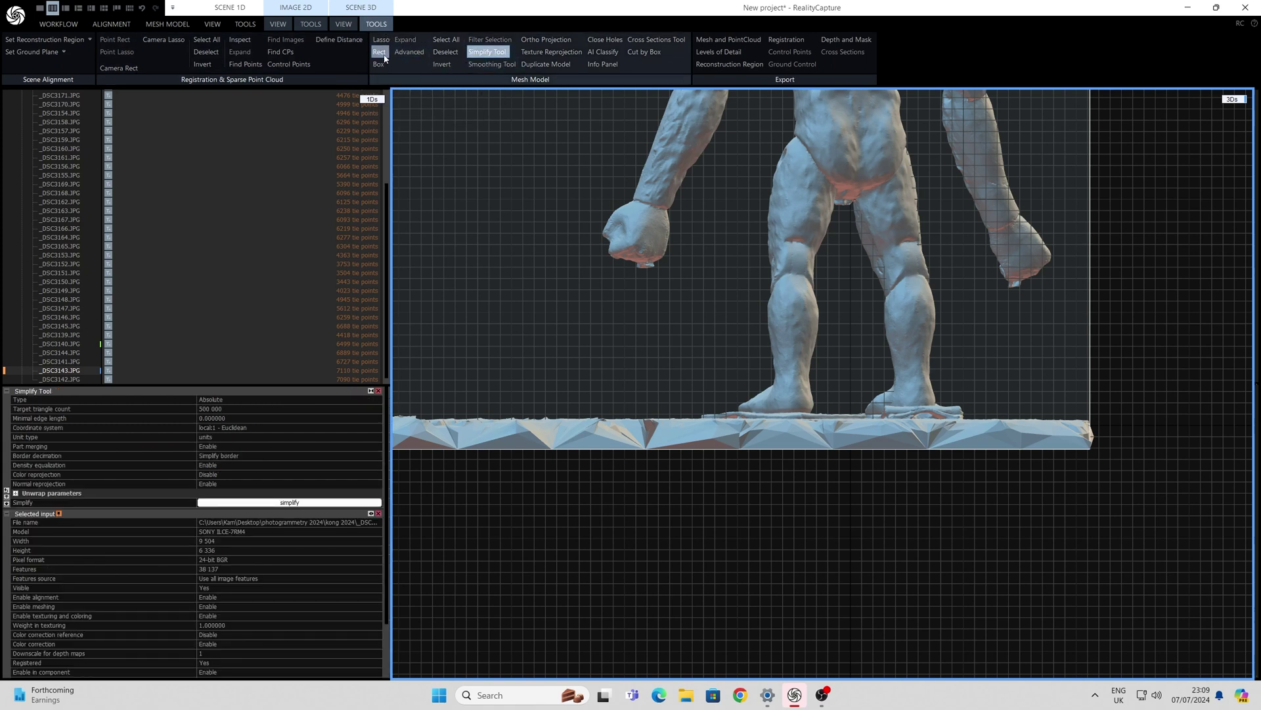
scroll(1109, 477, down, 3)
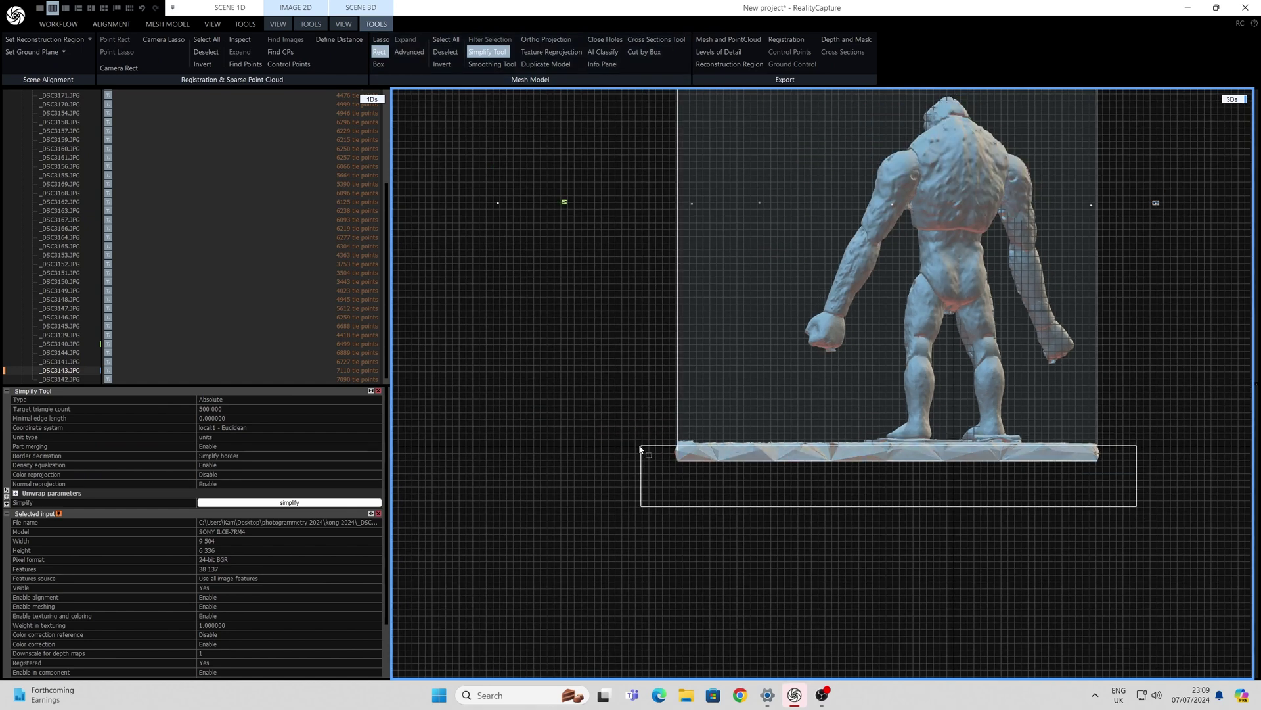
drag(617, 443, 617, 441)
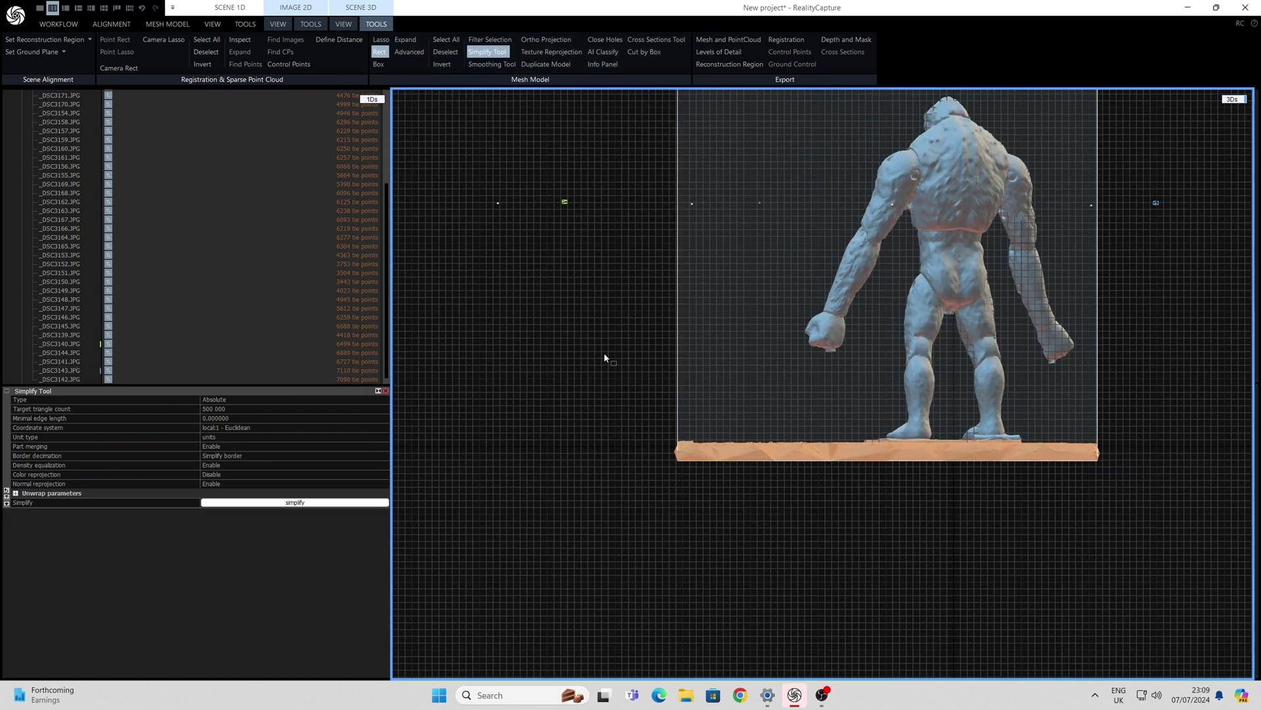
click(490, 40)
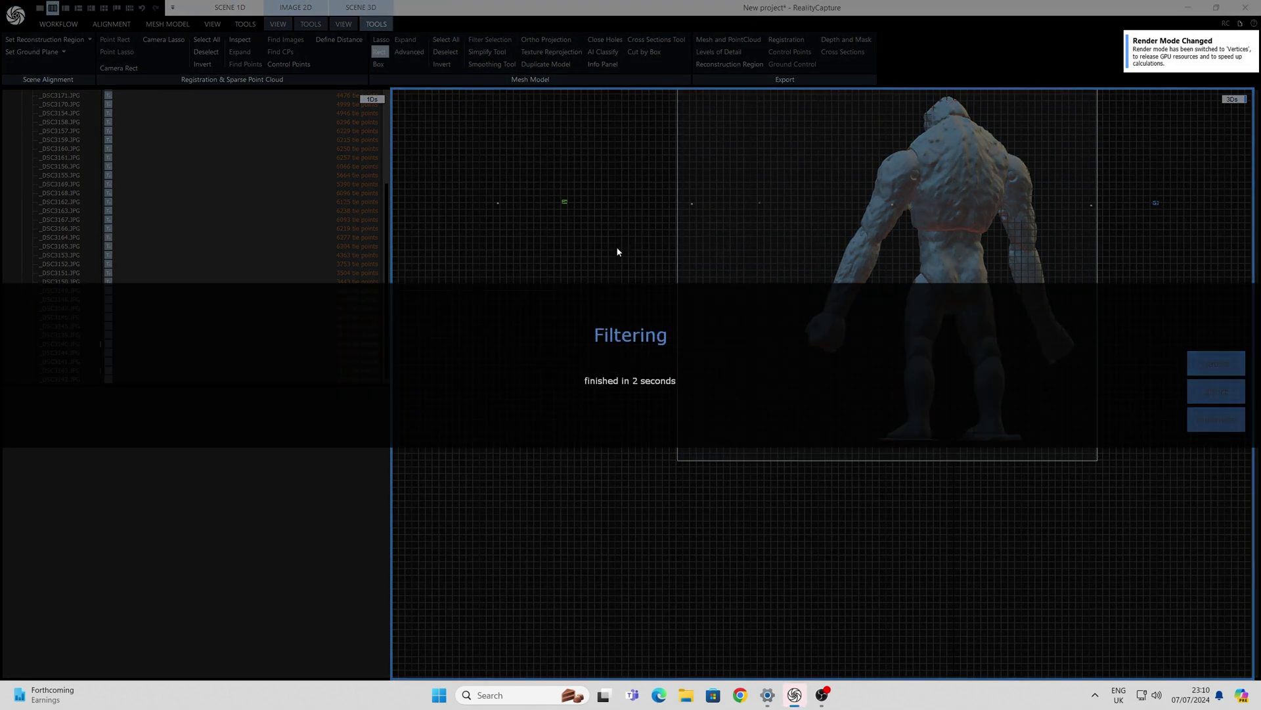
Step: Texture the filtered gorilla model and check the texture from different angles
click(425, 40)
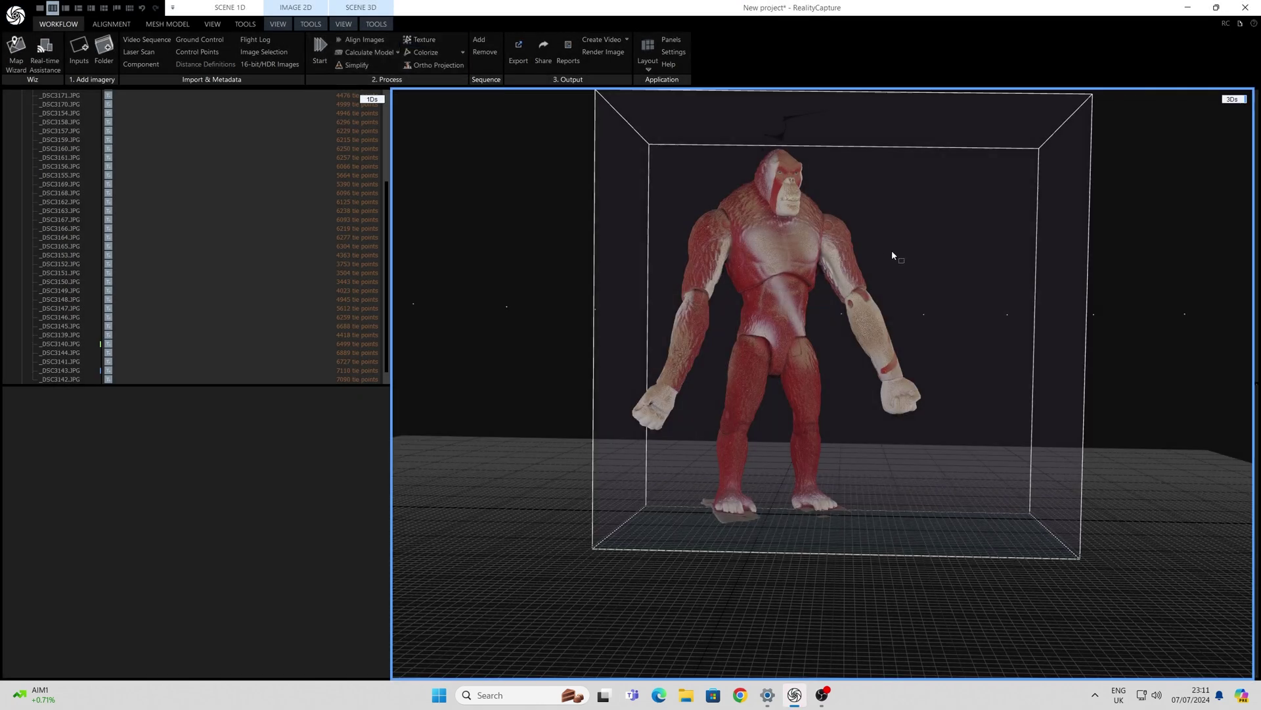
scroll(824, 260, up, 5)
scroll(810, 264, down, 4)
scroll(810, 266, up, 2)
drag(701, 296, 851, 324)
drag(510, 366, 836, 373)
scroll(634, 332, down, 3)
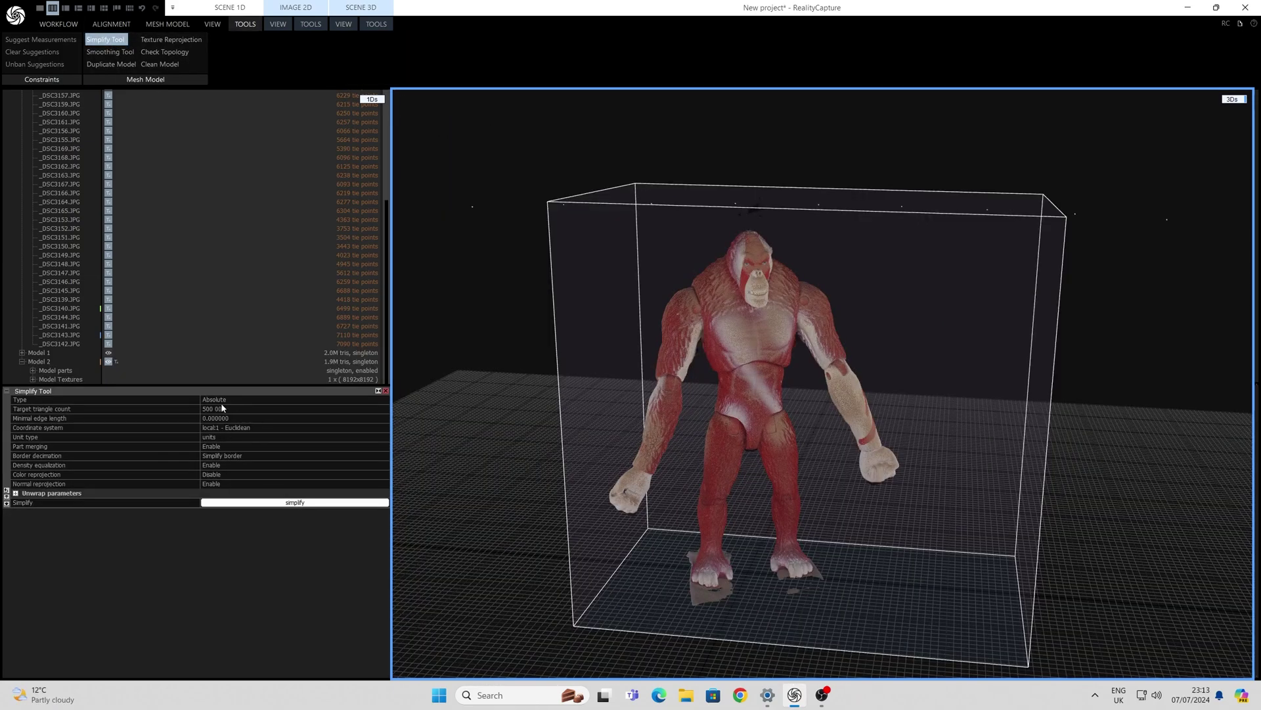
Step: Set a new absolute target triangle count for the textured model and simplify it
click(225, 409)
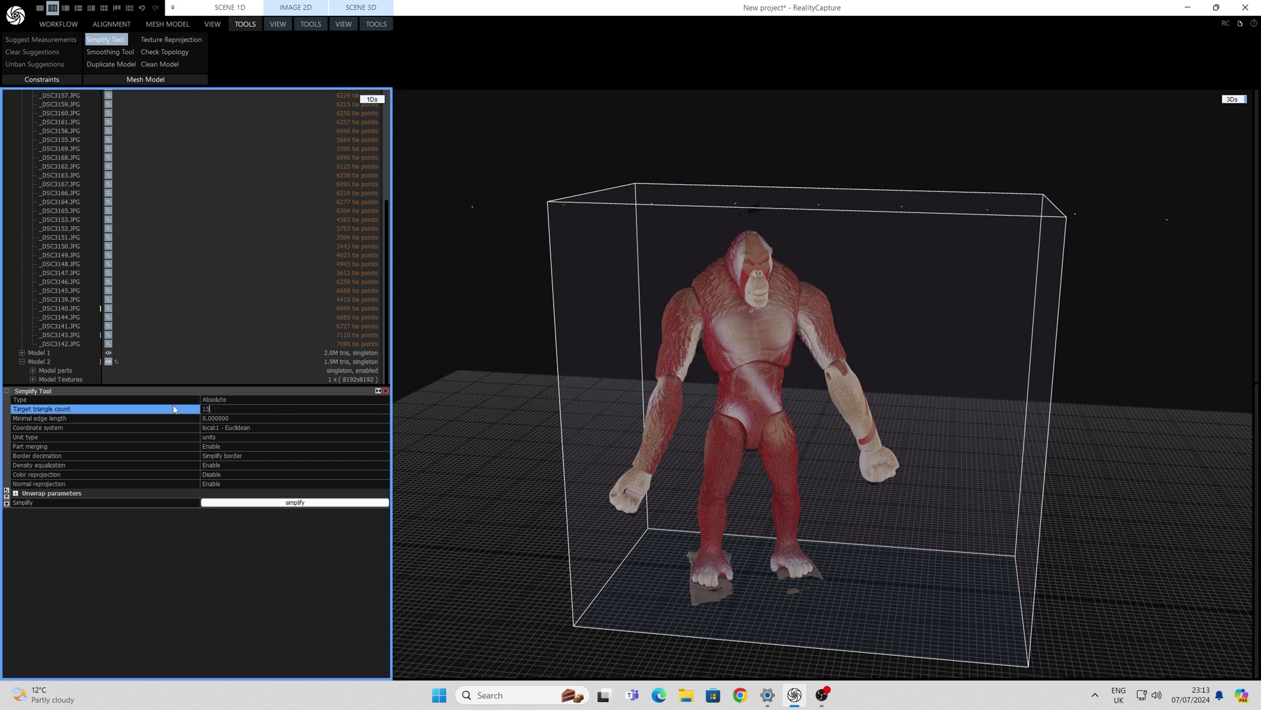
click(308, 502)
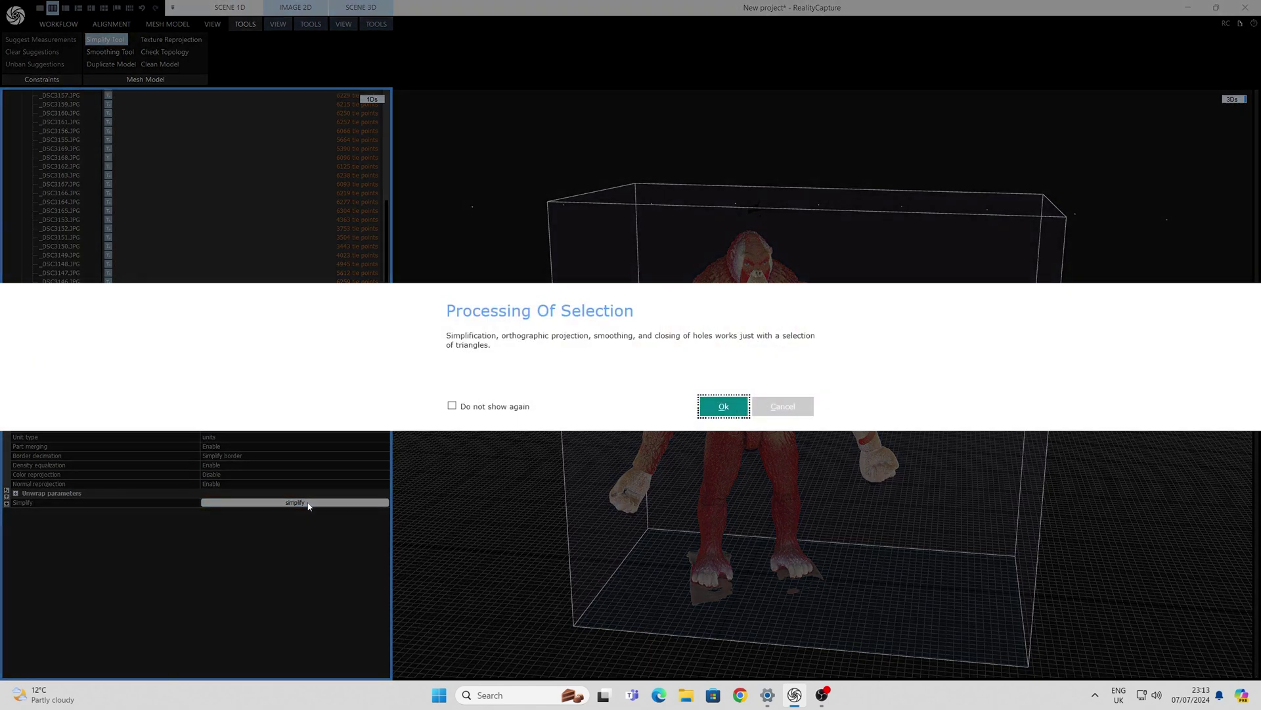
click(724, 406)
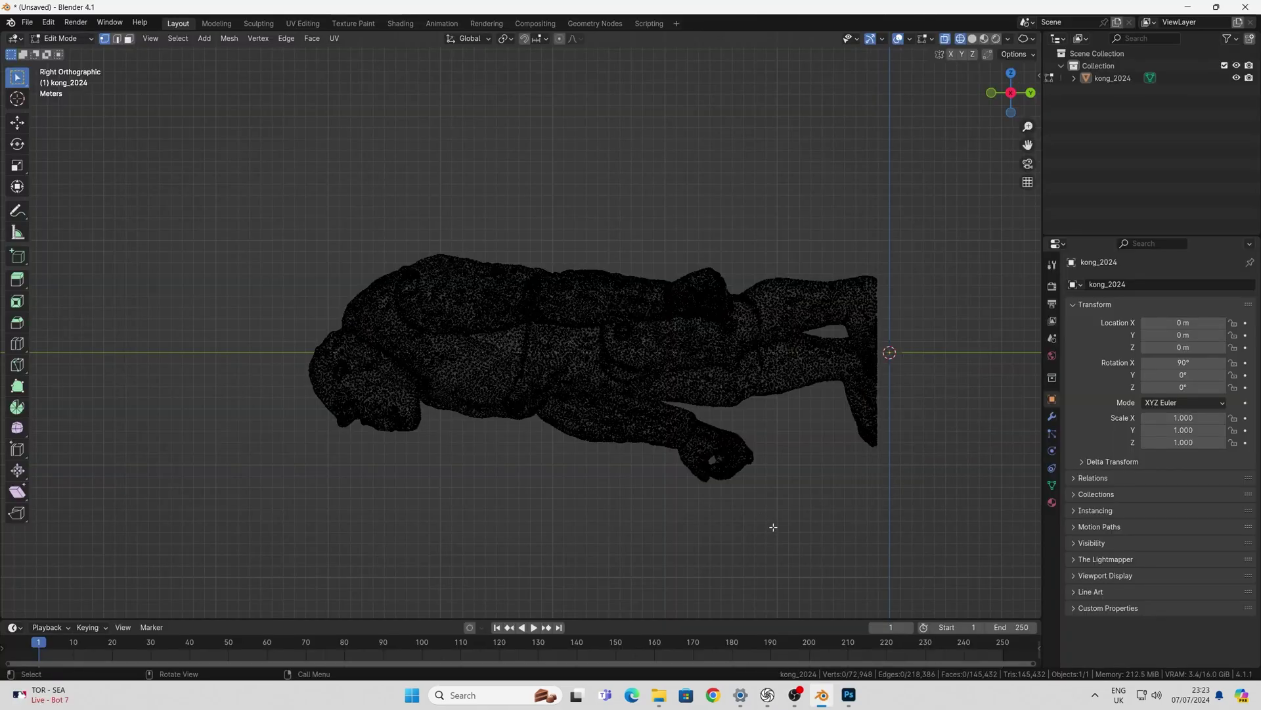
Step: Lasso-select the loose mesh fragment floating beside one of the gorilla's feet and delete it
middle_drag(773, 527, 847, 443)
scroll(531, 519, up, 6)
shift+middle_drag(739, 452, 650, 442)
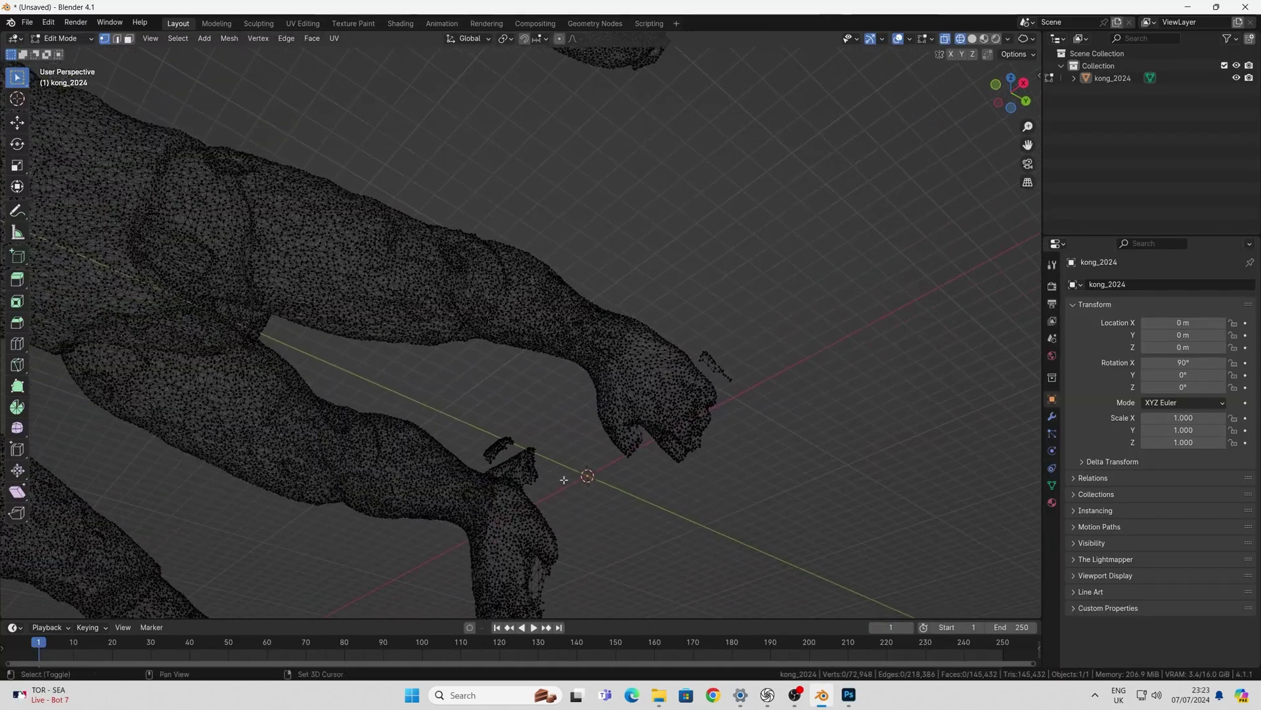
scroll(712, 389, up, 2)
click(25, 83)
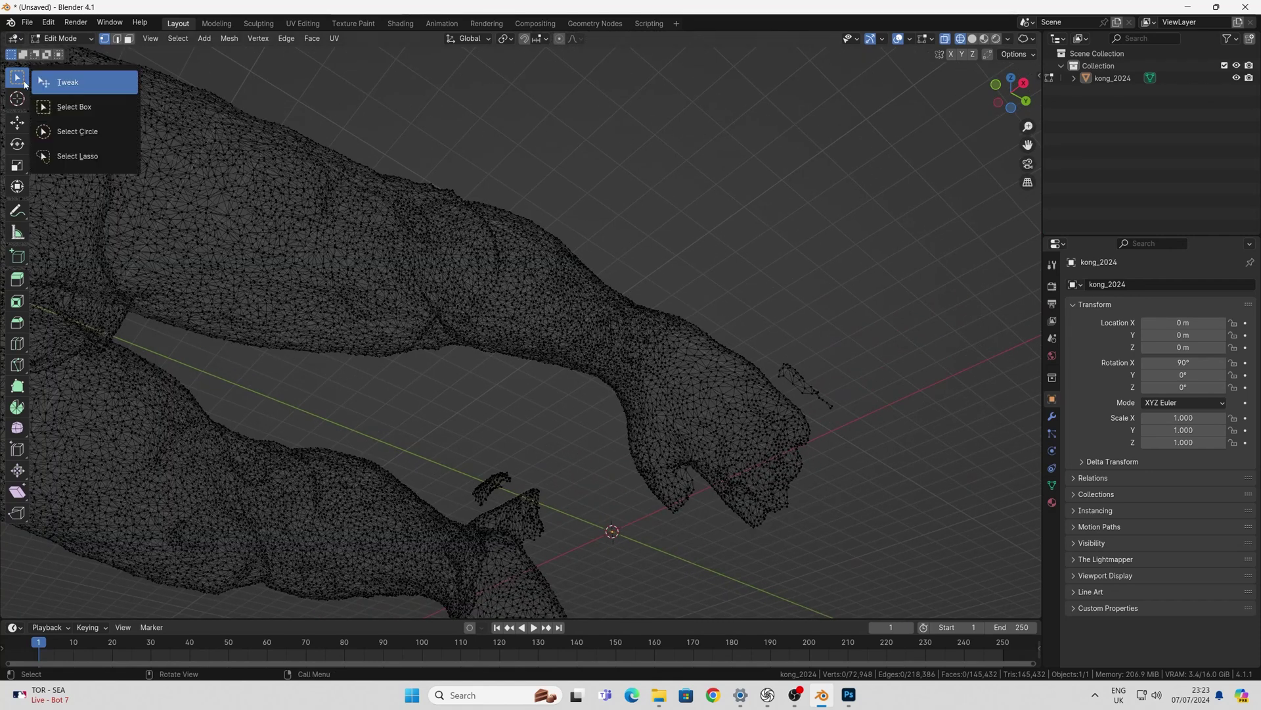
click(88, 156)
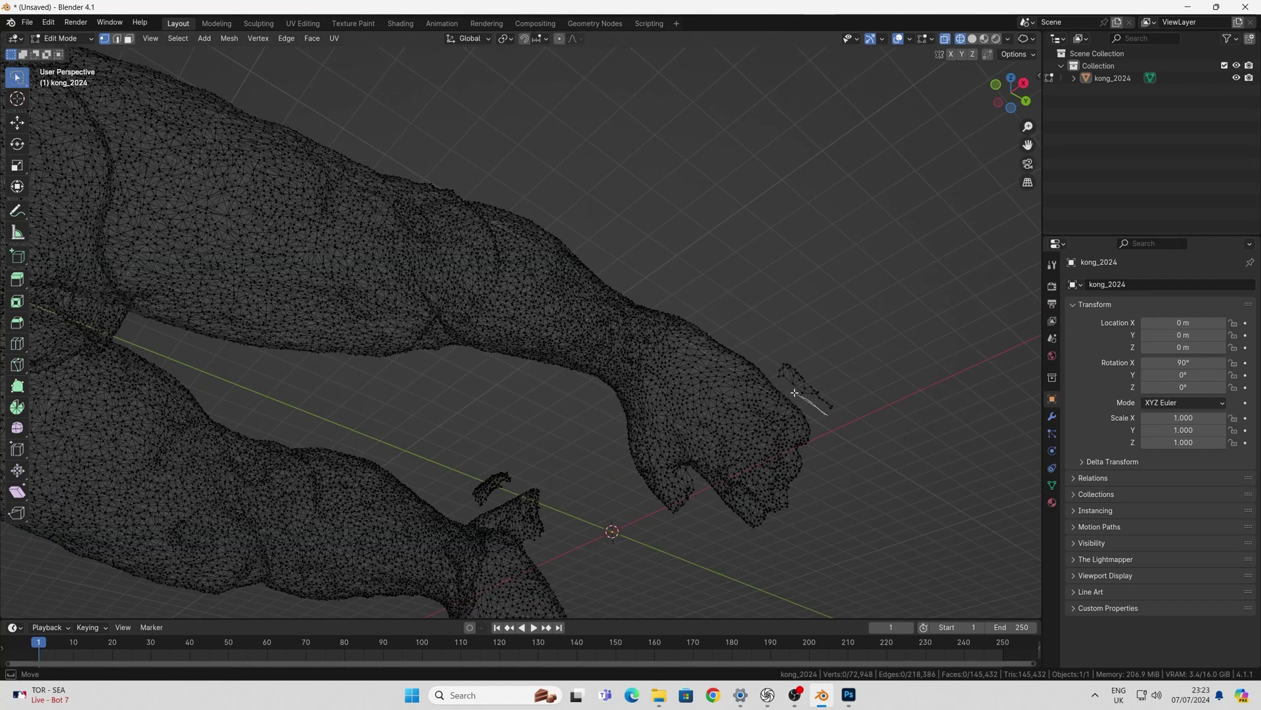
drag(904, 357, 904, 397)
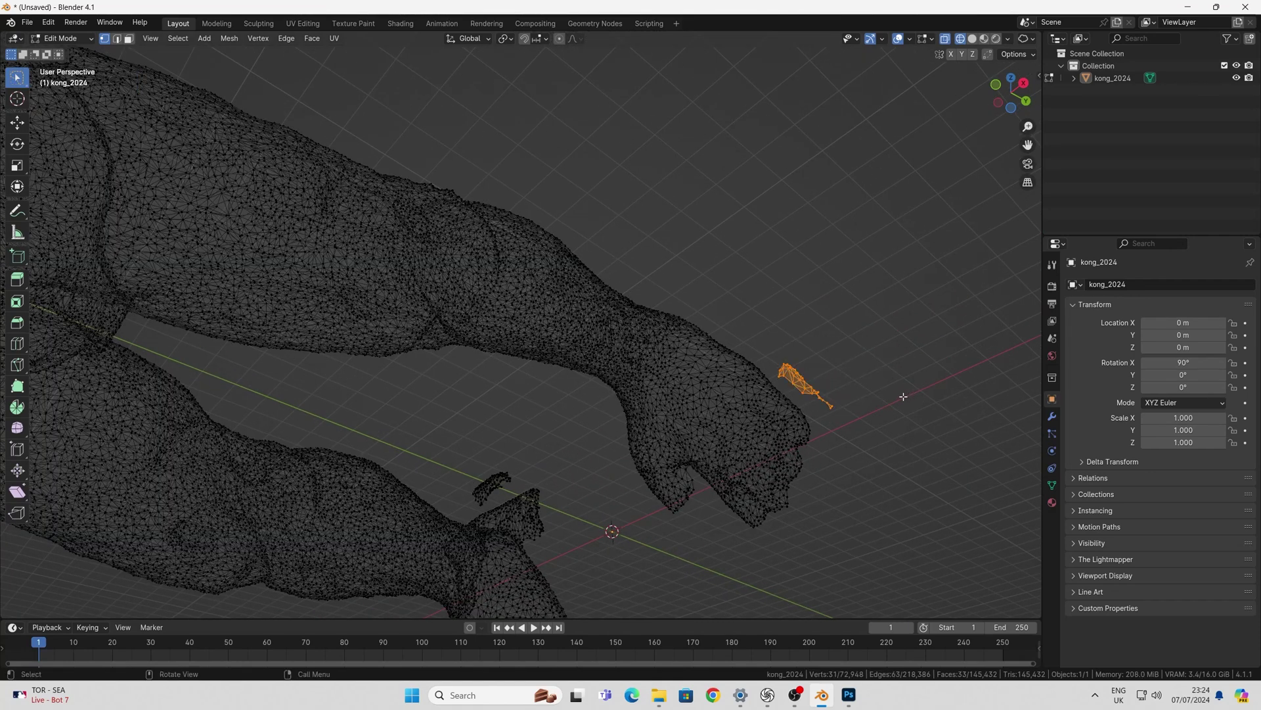
key(x)
click(903, 395)
Step: Delete the loose fragment floating near the gorilla's other foot
shift+middle_drag(644, 475, 691, 454)
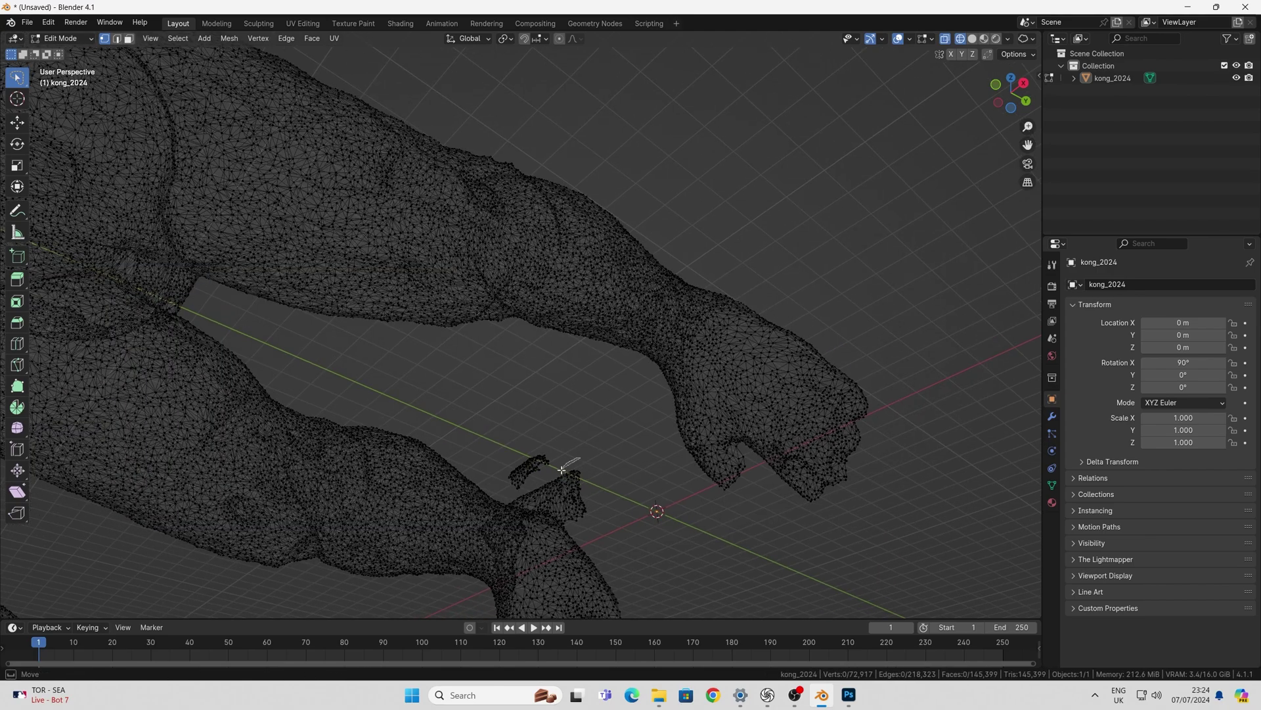
key(x)
click(522, 419)
Step: Remove the ragged vertices hanging from the open sole edge of the foot
mouse_move(521, 418)
middle_down()
mouse_move(510, 414)
mouse_move(574, 383)
mouse_move(417, 526)
mouse_move(481, 578)
mouse_move(307, 470)
mouse_move(730, 377)
mouse_move(538, 420)
mouse_move(760, 323)
mouse_move(583, 448)
middle_up()
shift+middle_drag(618, 358, 594, 408)
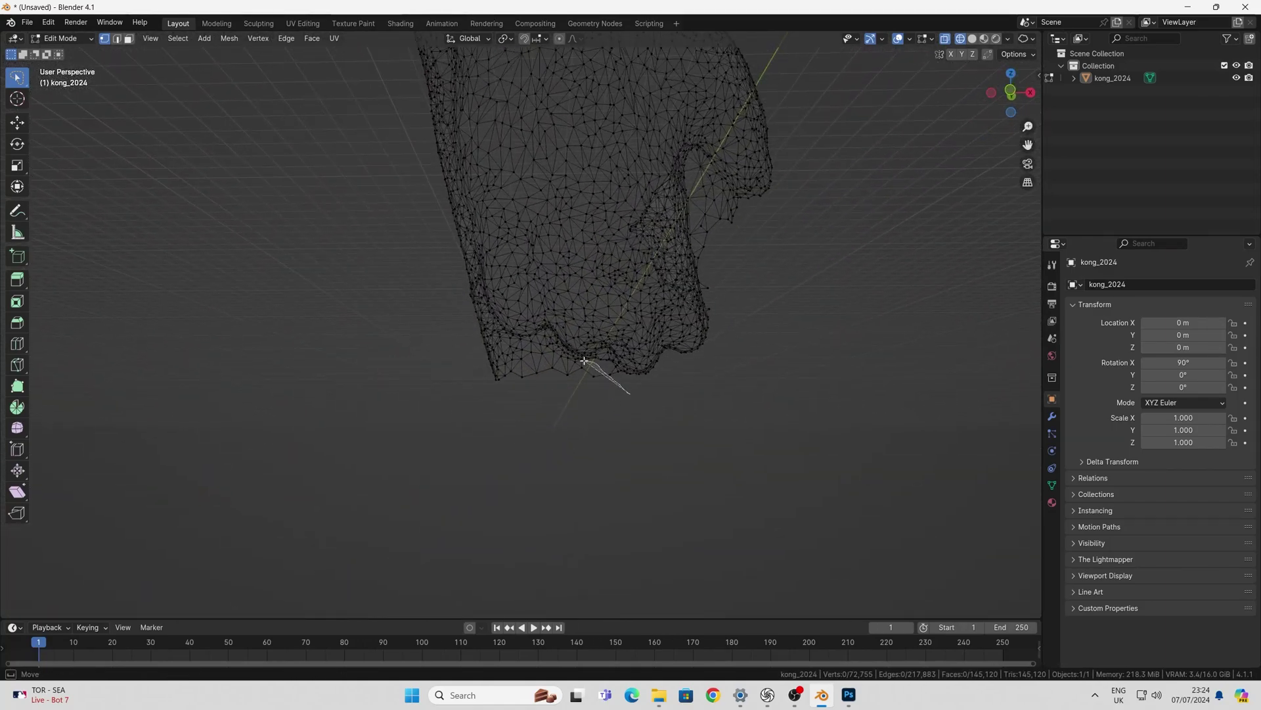
drag(553, 361, 479, 381)
key(x)
click(479, 381)
click(610, 372)
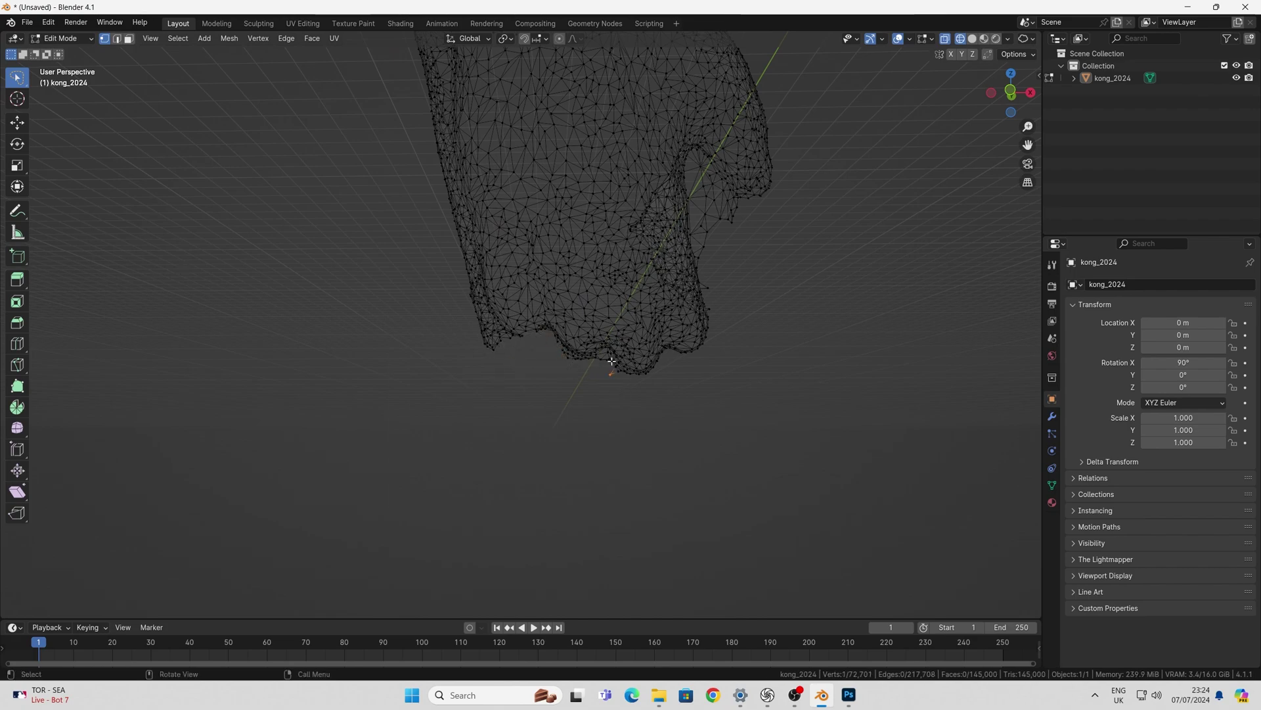
Step: With X-ray selection enabled, lasso and delete the remaining messy geometry around the bottoms of the feet
click(946, 40)
drag(749, 197, 710, 275)
scroll(470, 140, down, 4)
key(ctrl+KP_7)
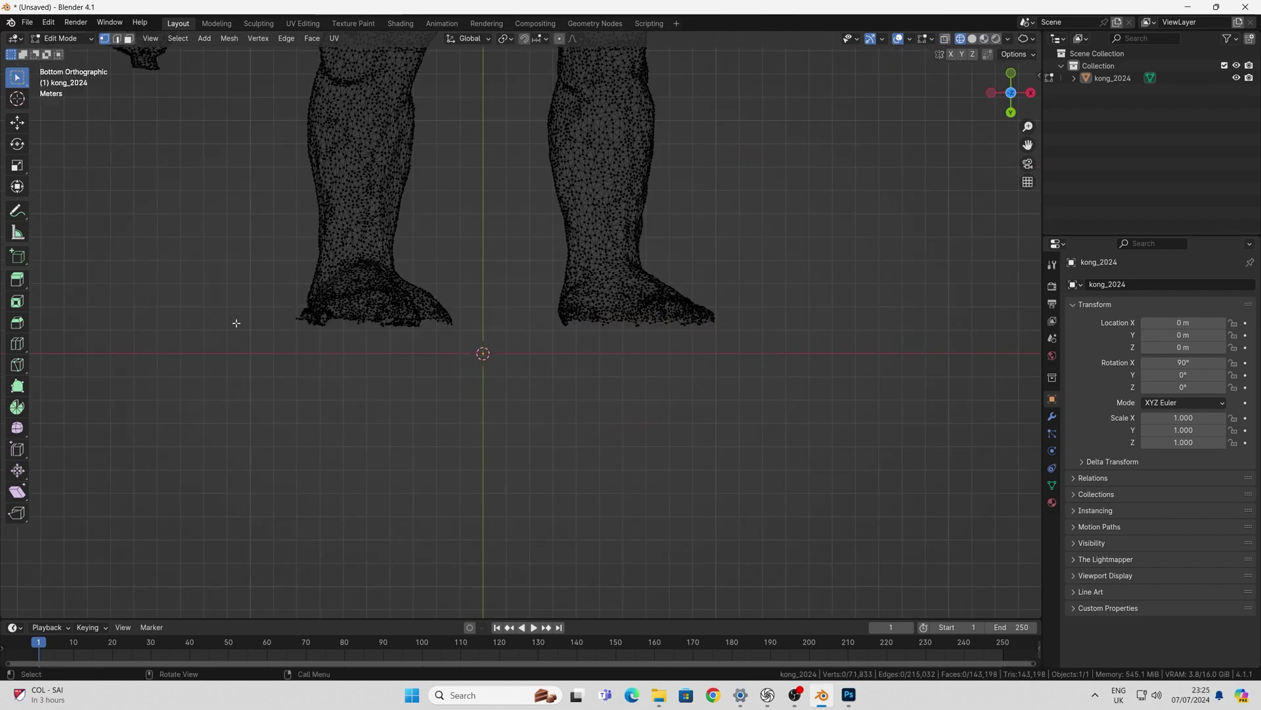
middle_drag(236, 324, 401, 217)
drag(274, 285, 387, 157)
key(x)
click(391, 158)
drag(282, 287, 270, 306)
key(x)
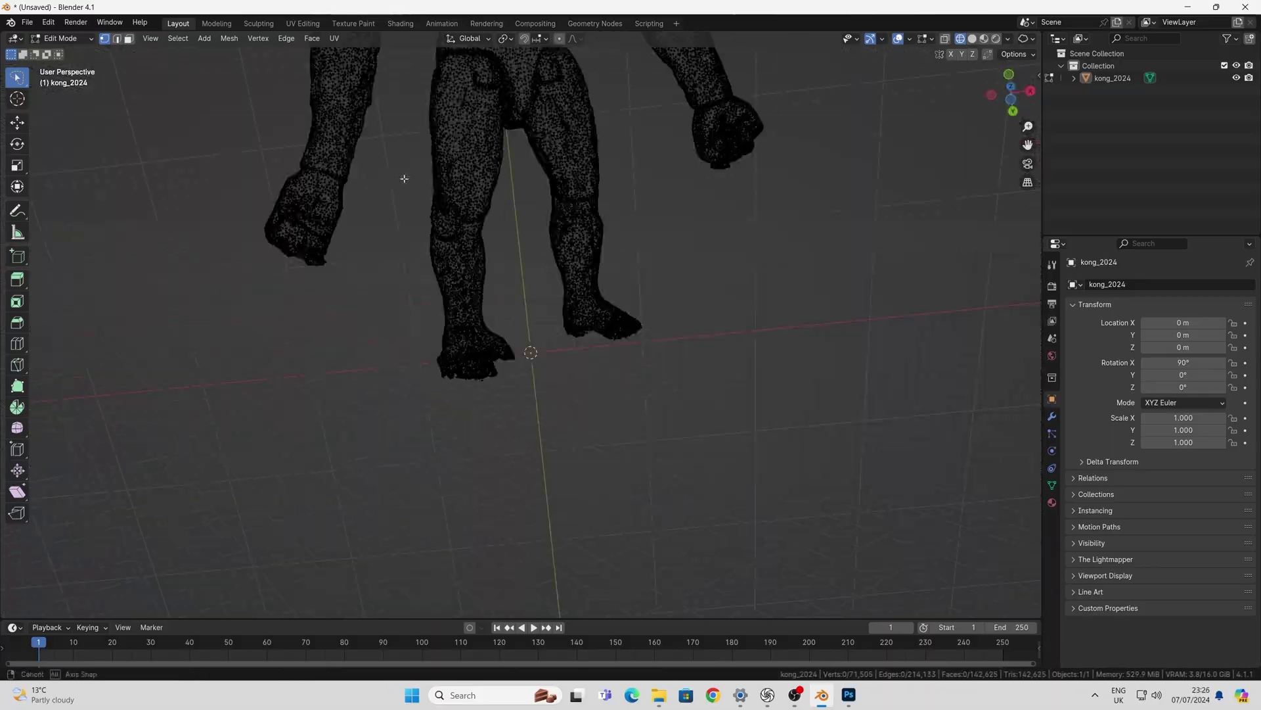
Step: Return to Object Mode in the top view and set the gorilla's Y rotation to 22°
scroll(403, 177, up, 5)
middle_drag(402, 177, 474, 498)
key(3)
scroll(268, 324, down, 5)
key(KP_7)
key(Tab)
scroll(600, 366, down, 2)
key(n)
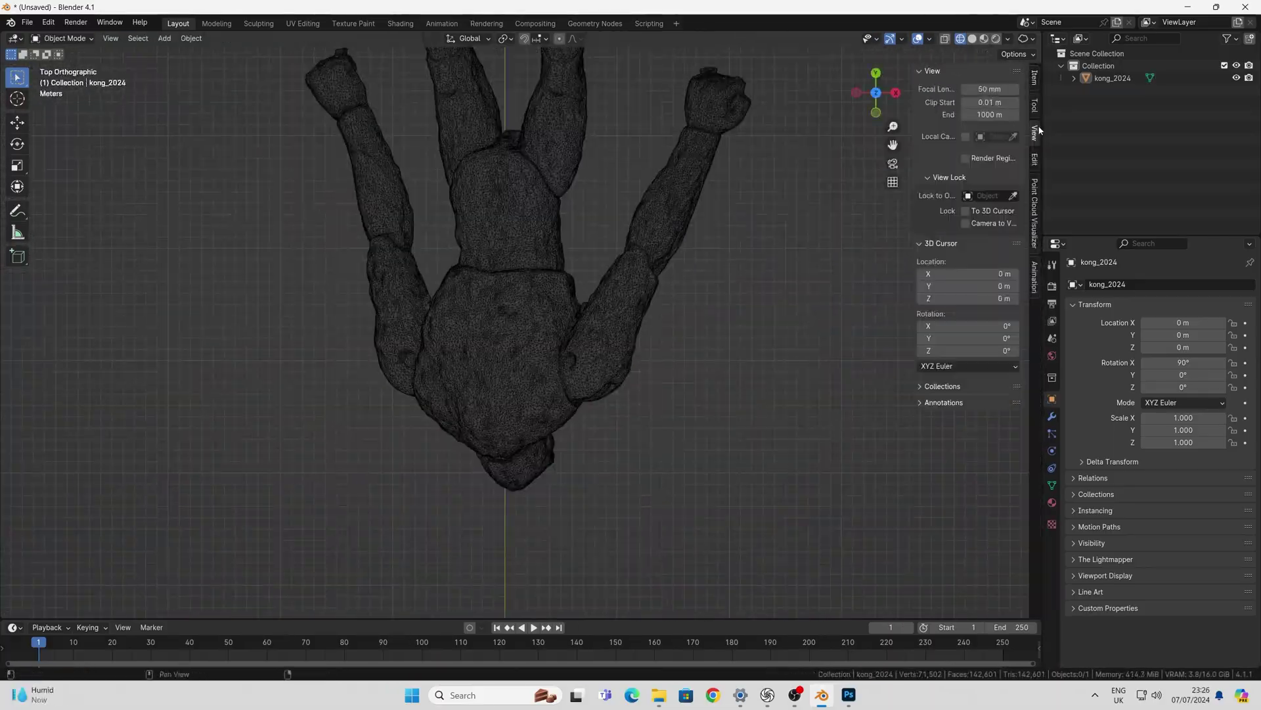
click(1034, 132)
click(1034, 78)
drag(956, 164, 973, 163)
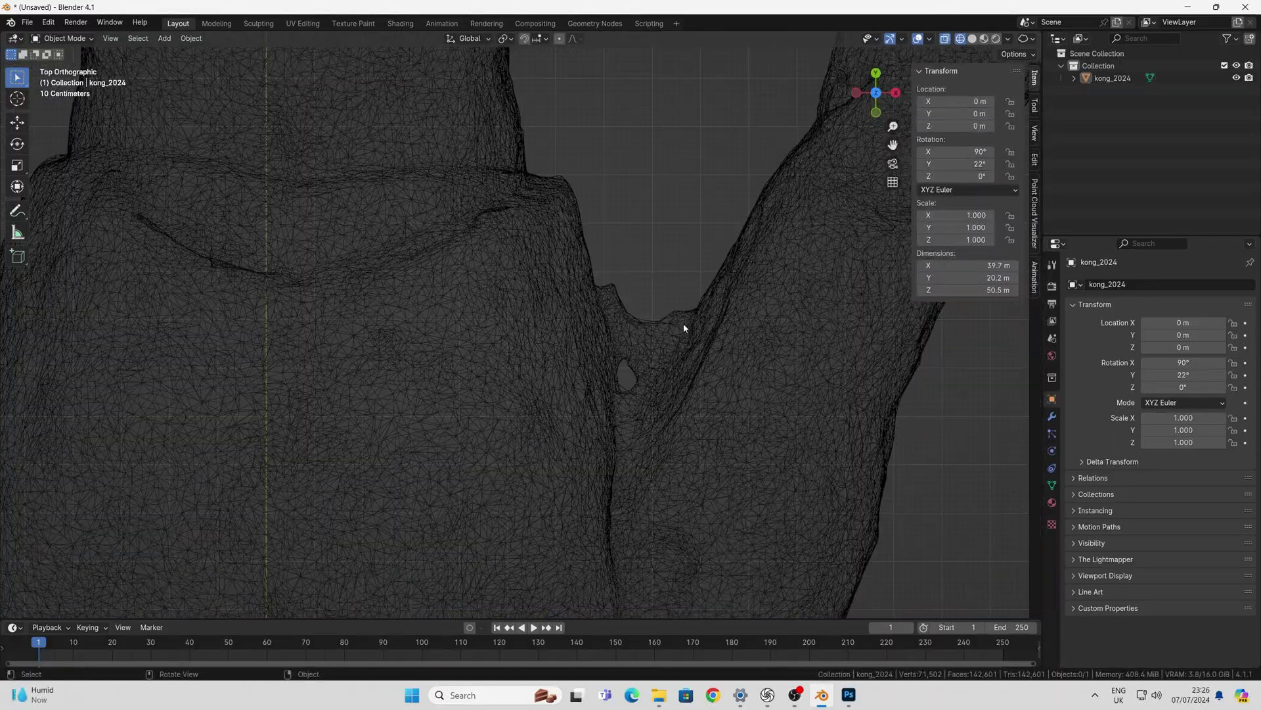
Step: In Edit Mode, delete the stray webbing that joins the upper arm to the torso at the armpit
scroll(683, 324, down, 6)
scroll(603, 286, up, 6)
key(Tab)
drag(693, 274, 692, 274)
key(x)
click(693, 274)
mouse_move(643, 354)
middle_down()
mouse_move(611, 421)
mouse_move(664, 447)
mouse_move(635, 301)
mouse_move(591, 289)
middle_up()
mouse_move(575, 273)
mouse_down()
mouse_move(605, 309)
mouse_move(565, 360)
mouse_up()
key(x)
click(565, 360)
scroll(565, 360, down, 5)
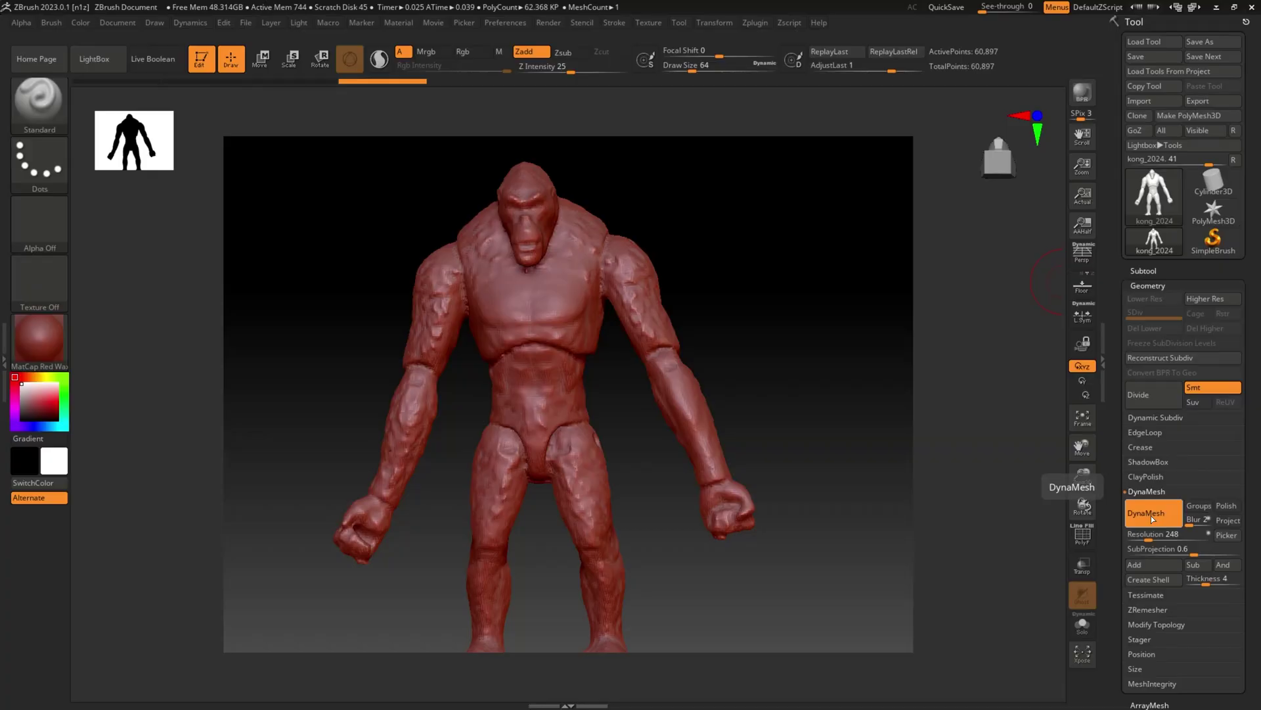
Step: Switch to ZBrush, DynaMesh the gorilla at resolution 352 and fill the armpit seam with the ClayBuildup brush
click(1152, 518)
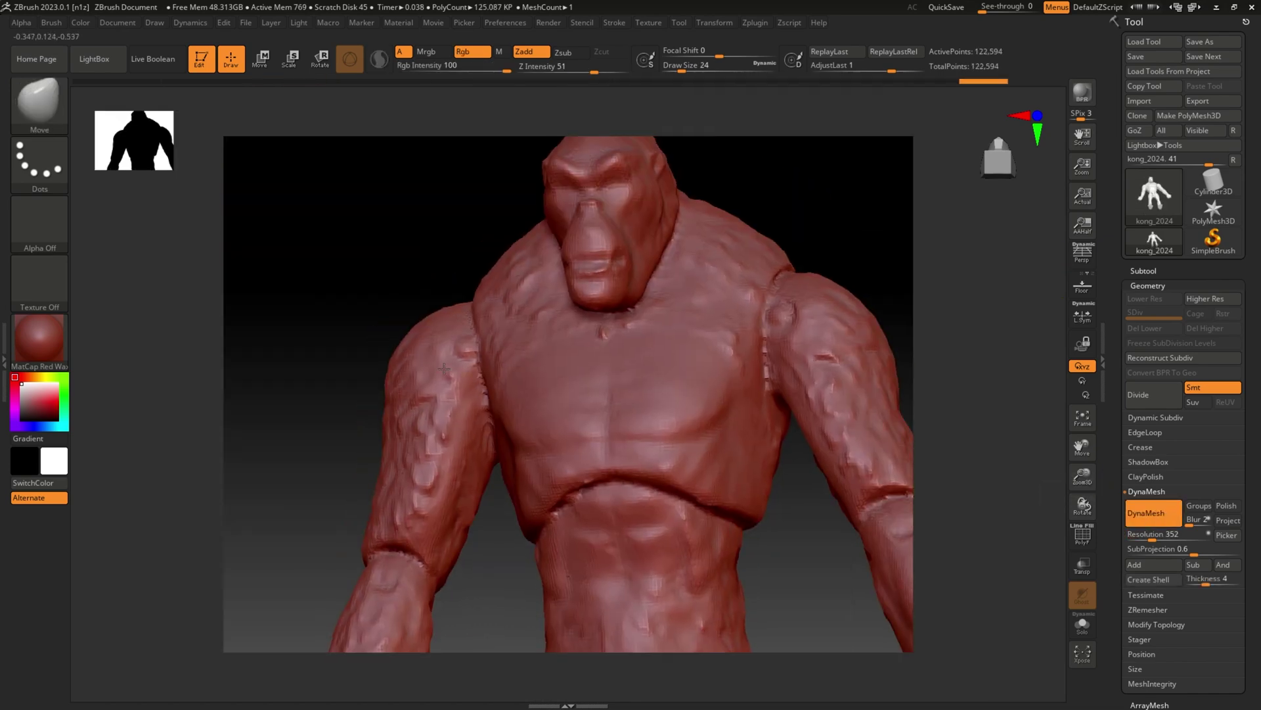
key(b)
key(c)
key(b)
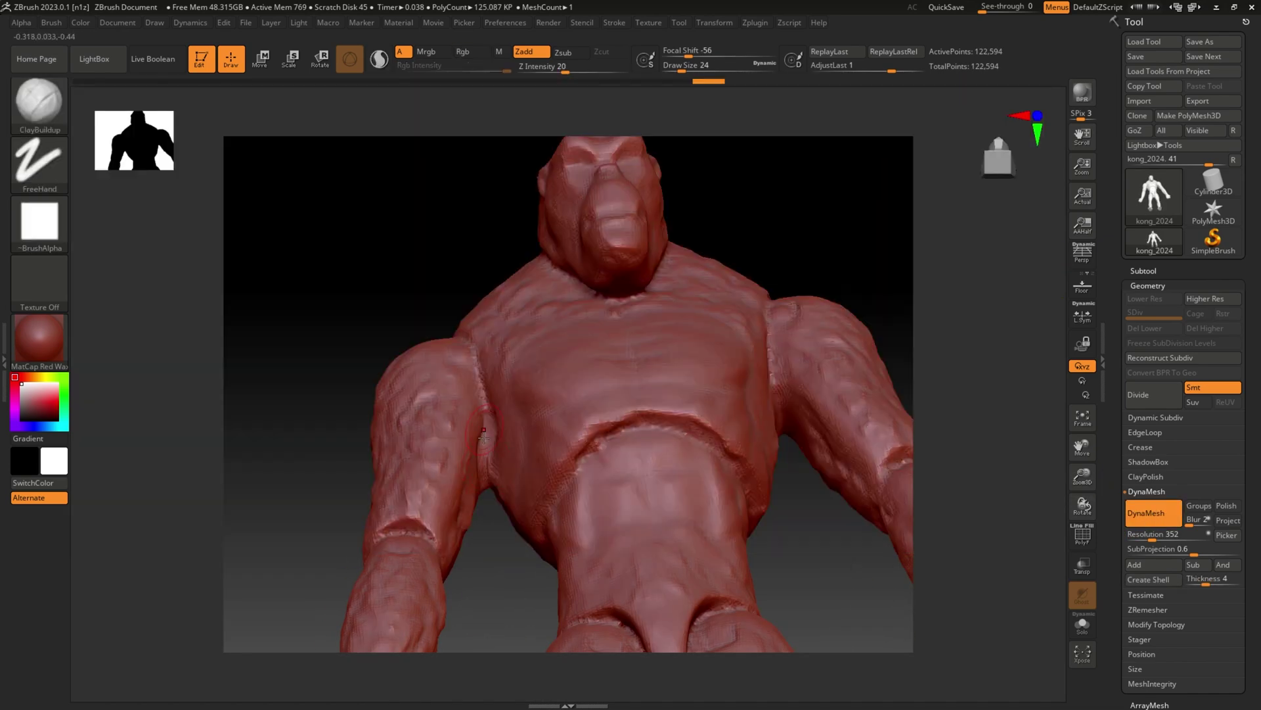
drag(485, 484, 482, 421)
right_drag(482, 420, 489, 463)
drag(489, 486, 487, 421)
right_drag(486, 433, 489, 460)
drag(489, 473, 486, 456)
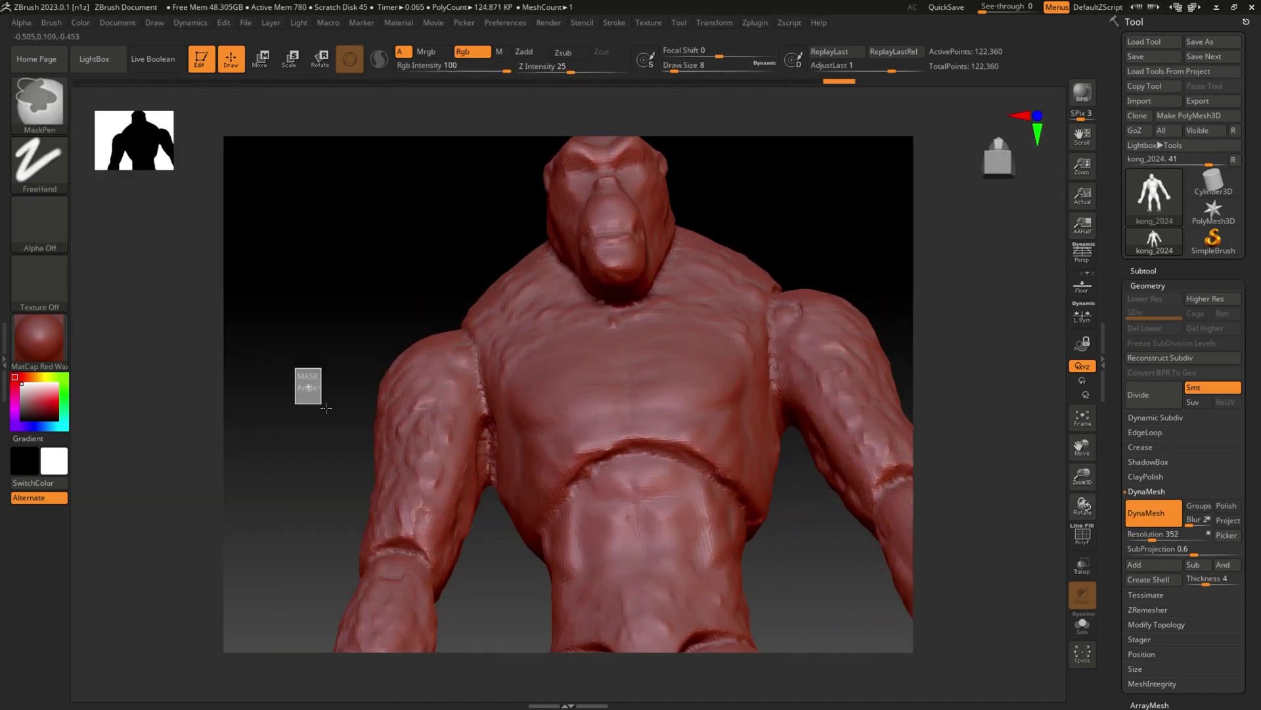
Step: Update the DynaMesh and smooth the side of the chest near the opposite arm
drag(352, 345, 352, 217)
shift+drag(746, 407, 756, 415)
right_drag(755, 415, 761, 394)
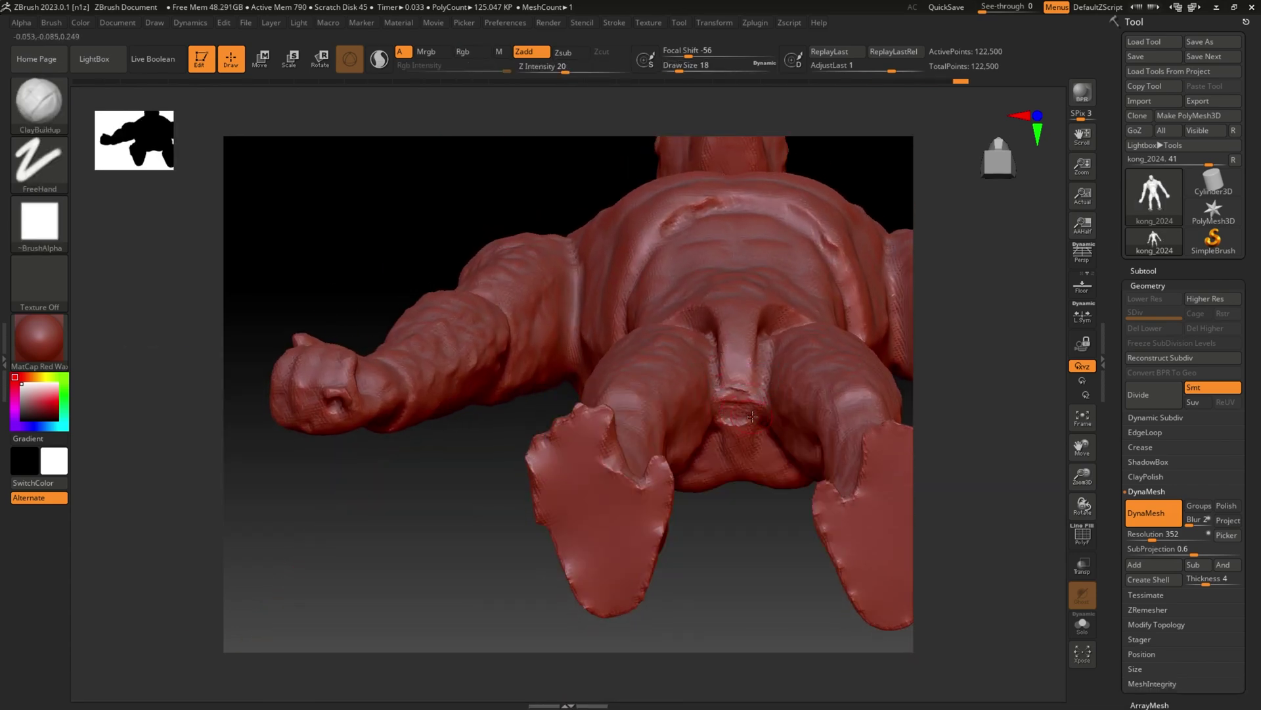
mouse_move(746, 415)
right_down()
mouse_move(732, 234)
mouse_move(555, 353)
mouse_move(511, 310)
mouse_move(309, 357)
mouse_move(797, 254)
right_up()
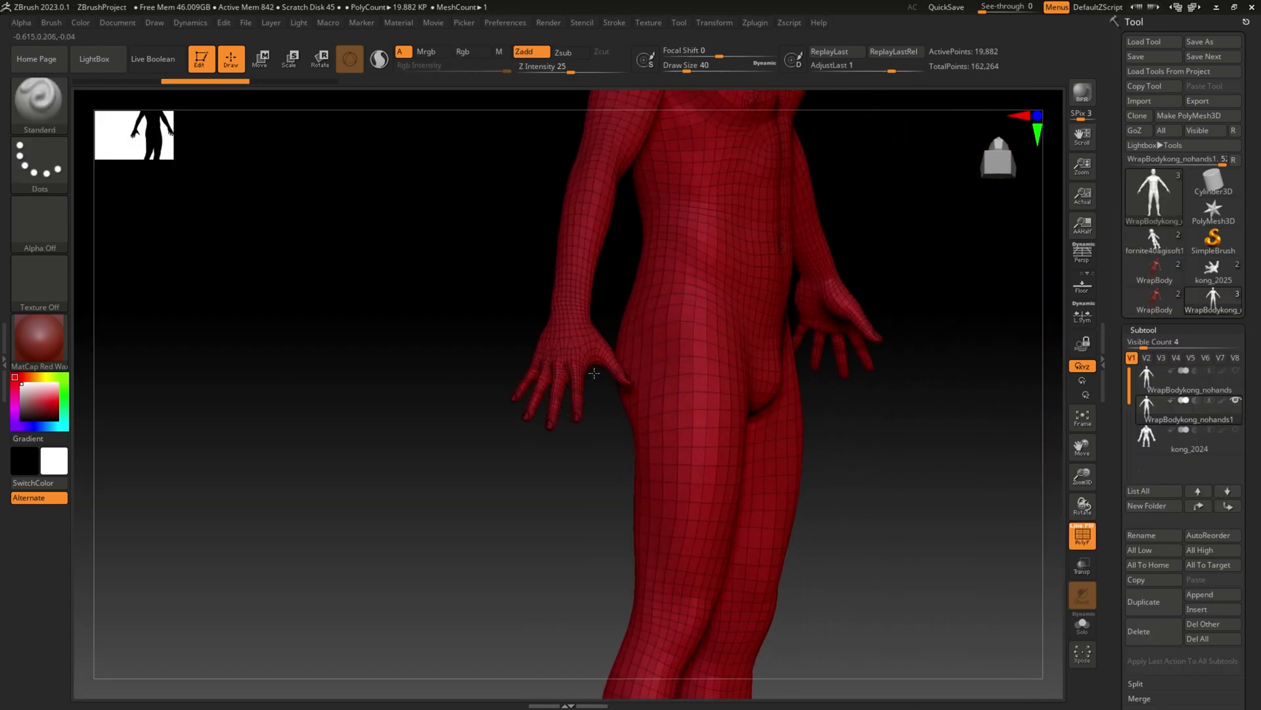
click(659, 24)
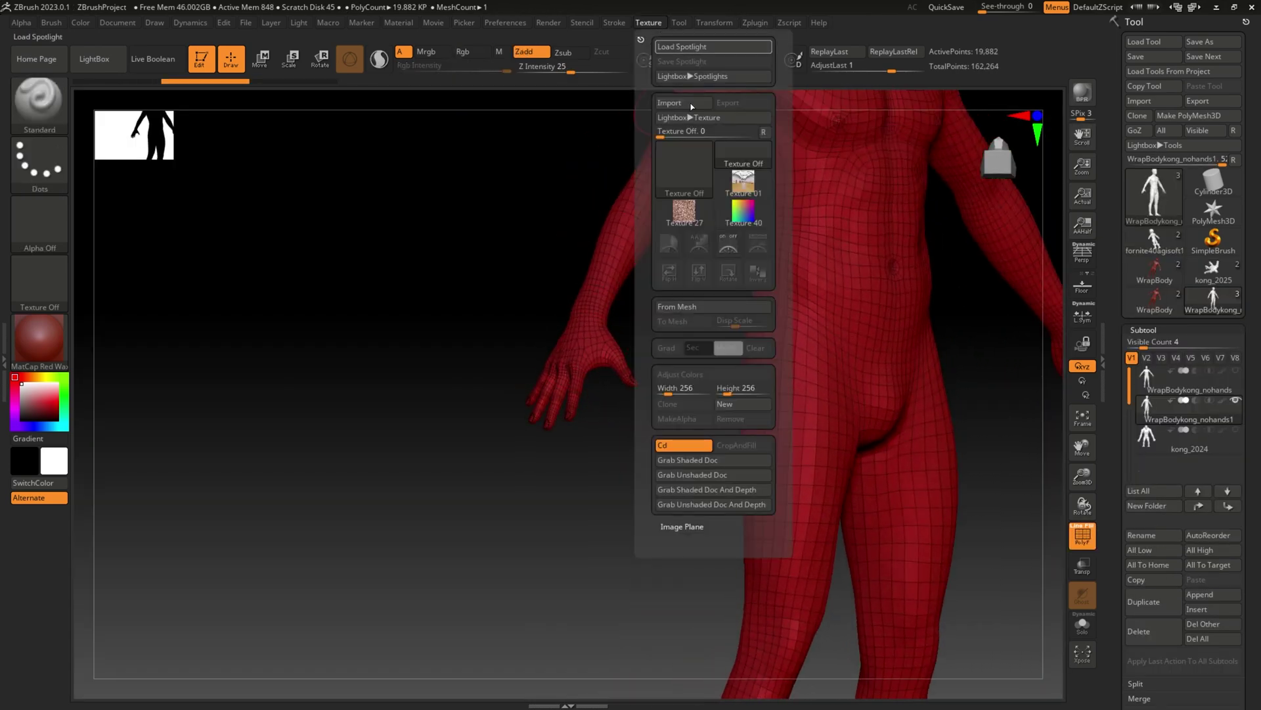
click(743, 157)
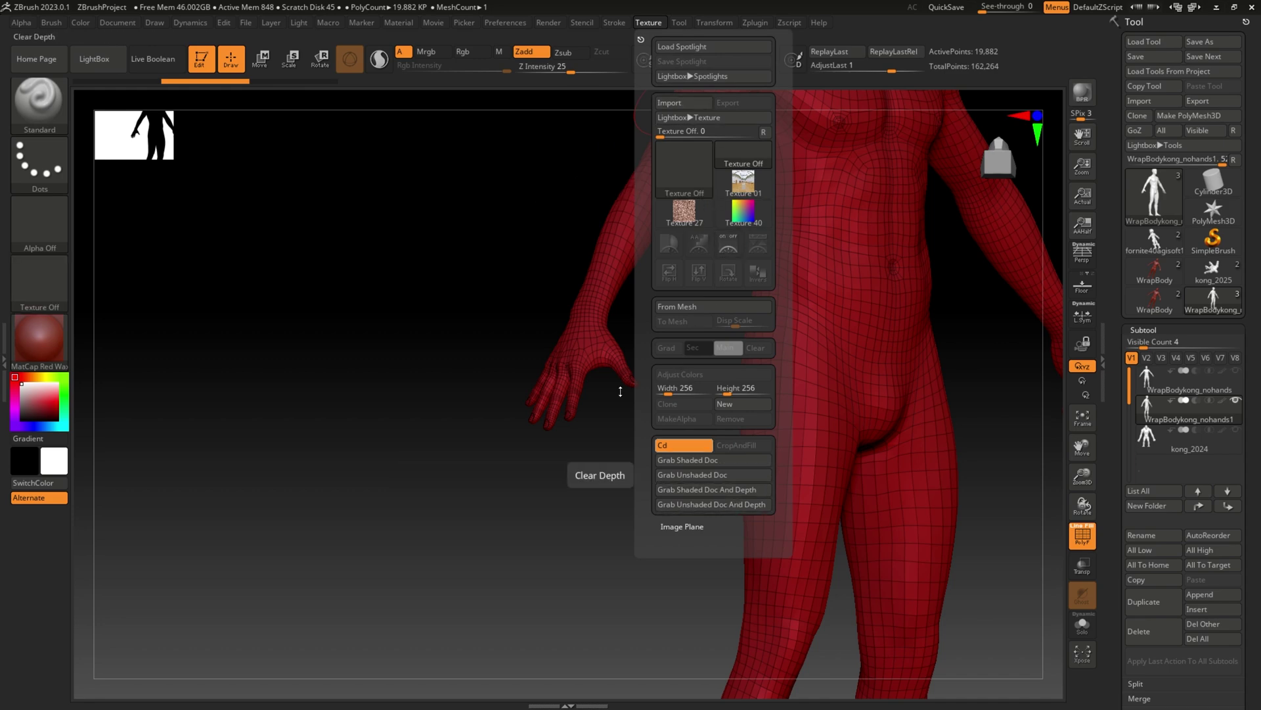
click(723, 25)
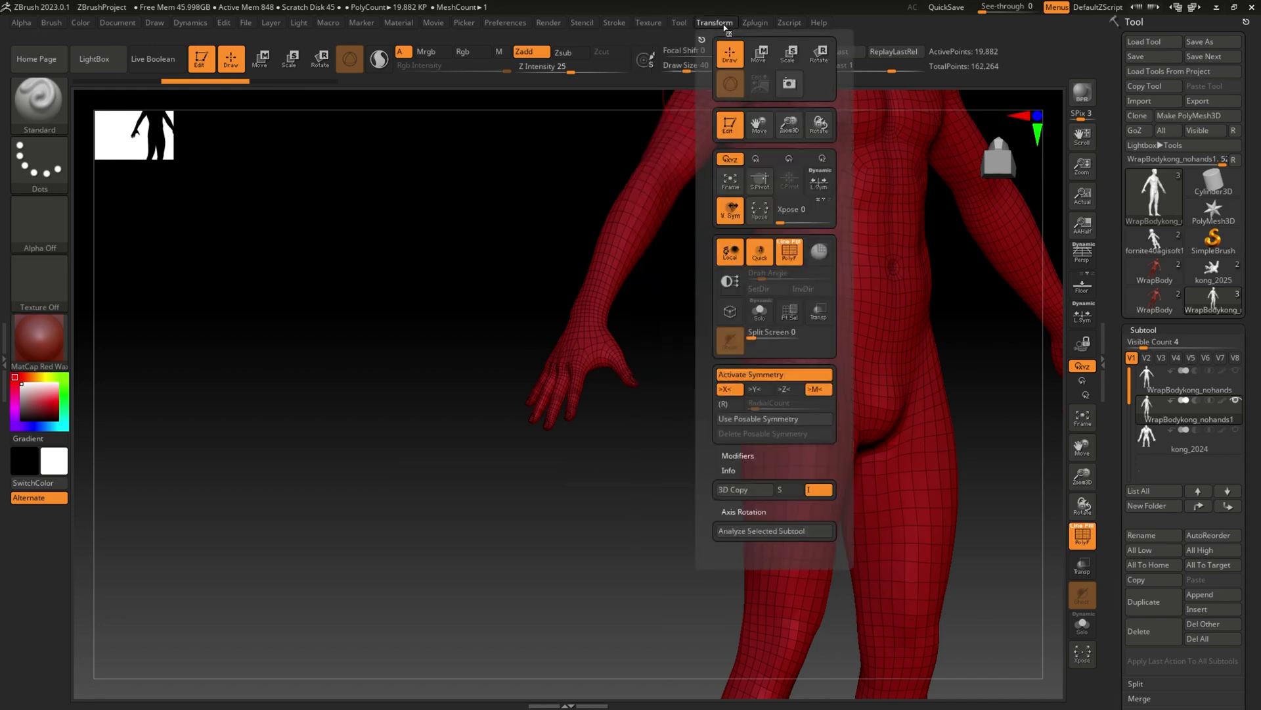
Step: Mask the hands of the WrapBodykong_nohands1 body up to the wrists with rectangular masks
drag(689, 374, 616, 420)
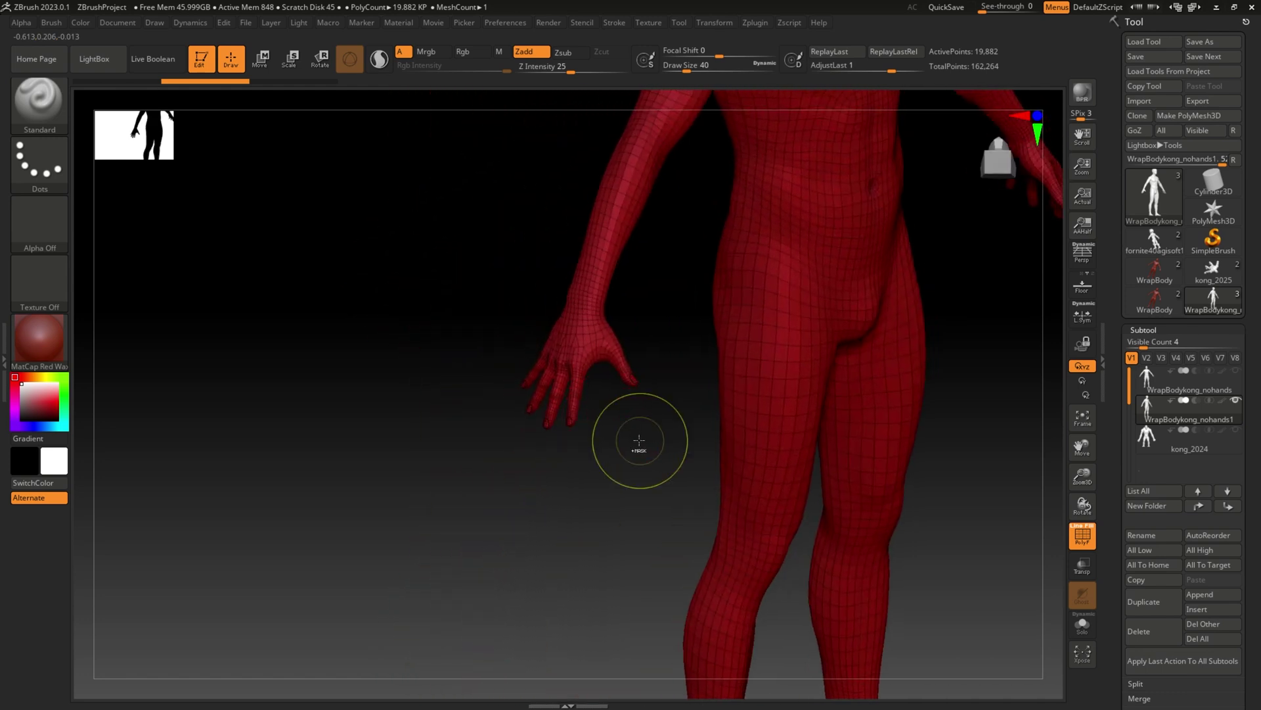
ctrl+drag(501, 310, 500, 308)
drag(499, 308, 816, 266)
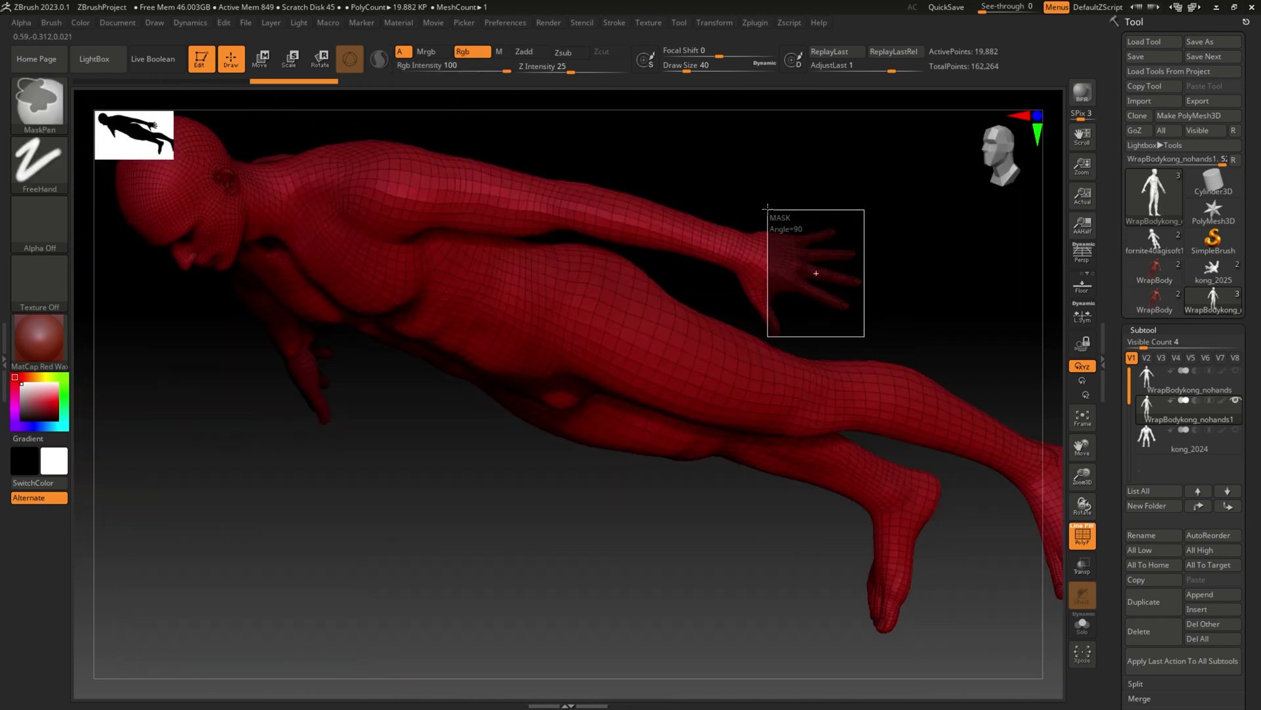
mouse_move(776, 226)
mouse_down()
mouse_move(697, 204)
mouse_move(643, 217)
mouse_move(641, 142)
mouse_move(628, 201)
mouse_up()
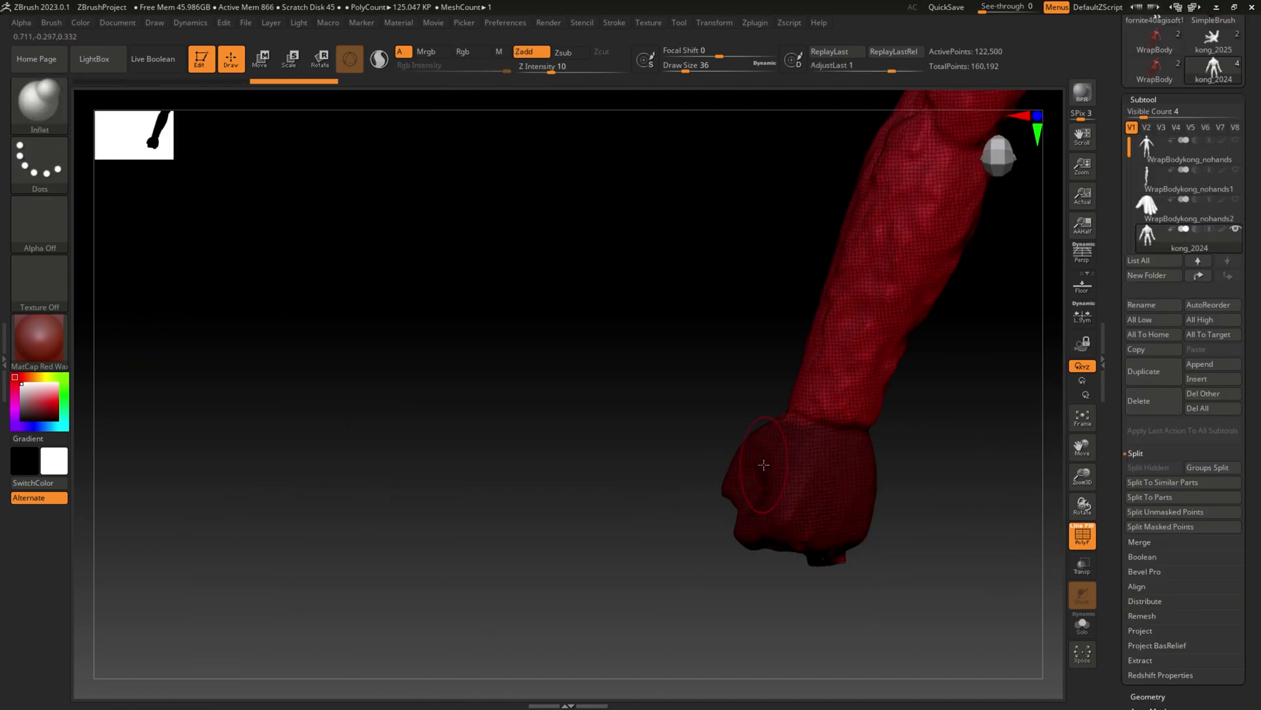
Step: Select the WrapBodykong_nohands2 hand subtool and move it to fit the end of the gorilla's forearm
mouse_move(763, 465)
right_down()
mouse_move(720, 515)
mouse_move(808, 428)
mouse_move(506, 454)
mouse_move(492, 441)
mouse_move(636, 462)
mouse_move(345, 450)
right_up()
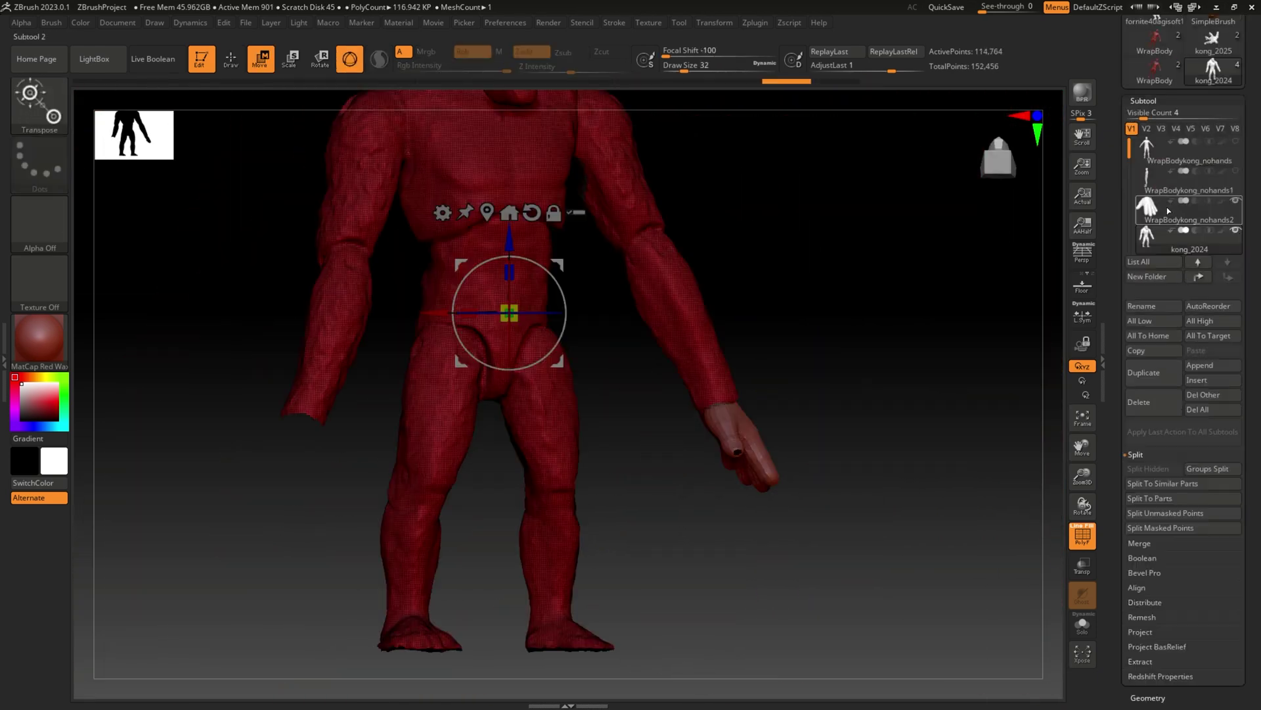
click(1167, 207)
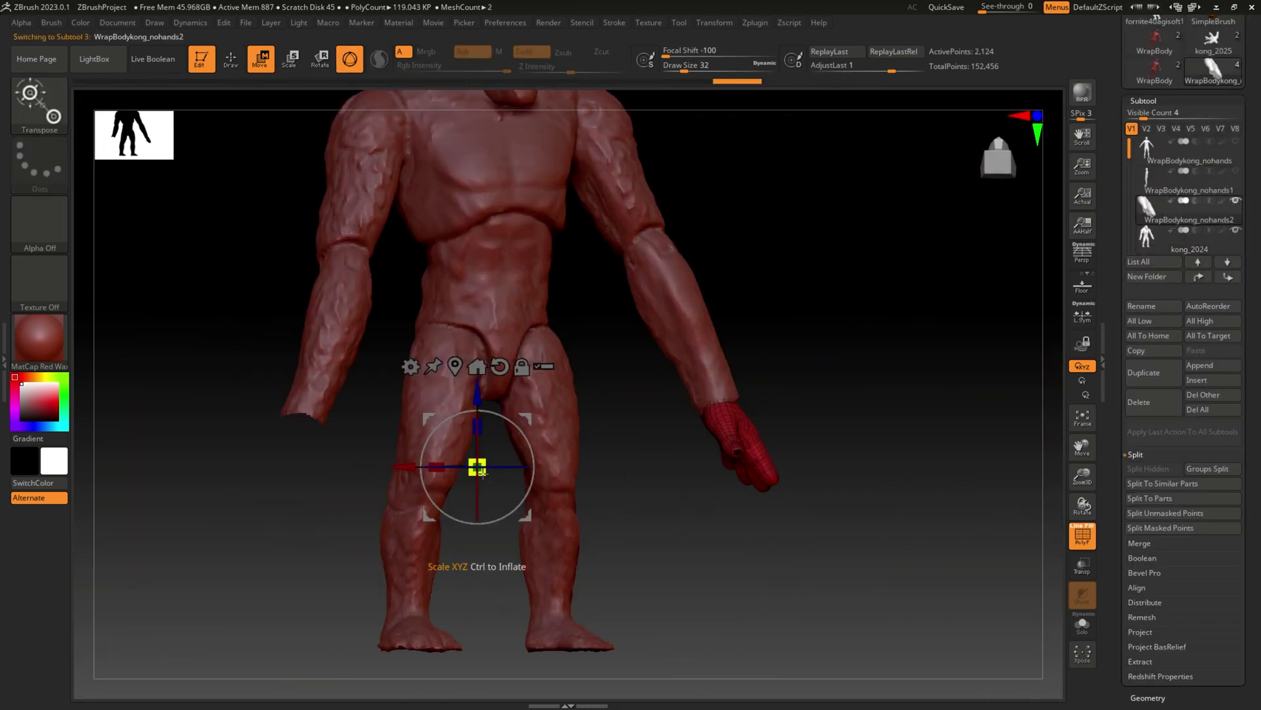
drag(395, 470, 426, 468)
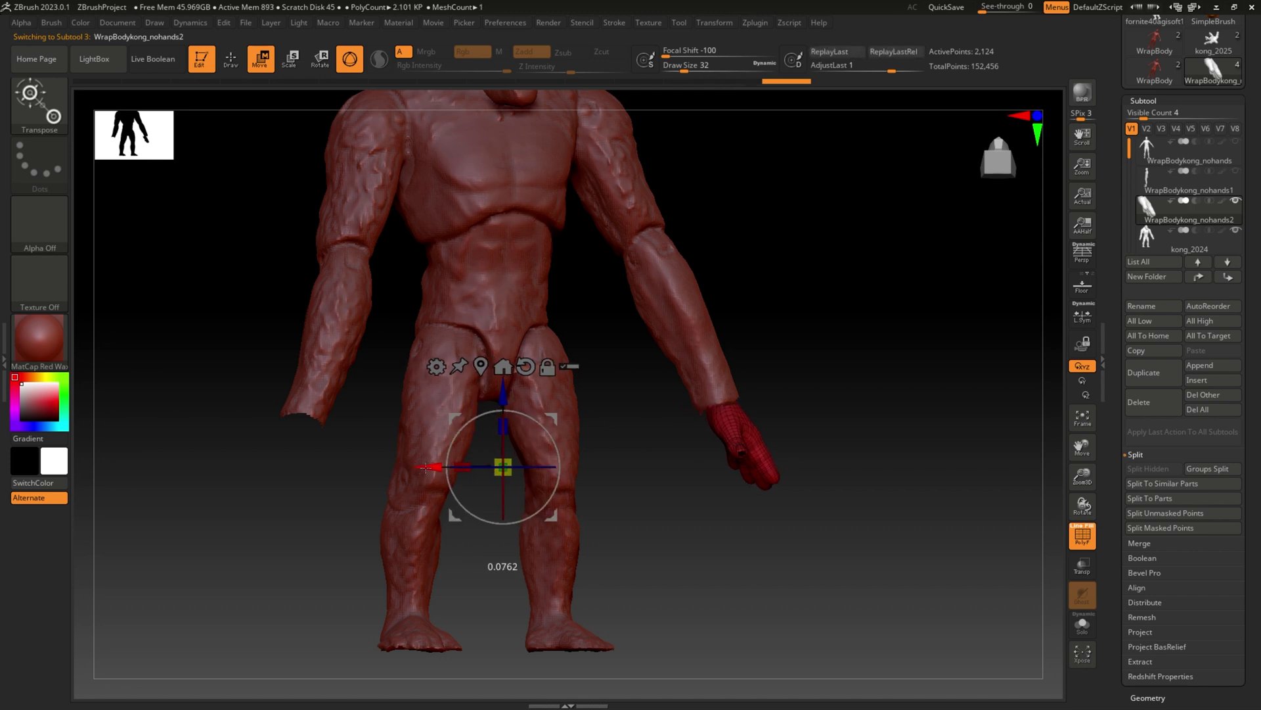
right_drag(421, 468, 646, 445)
drag(671, 468, 683, 466)
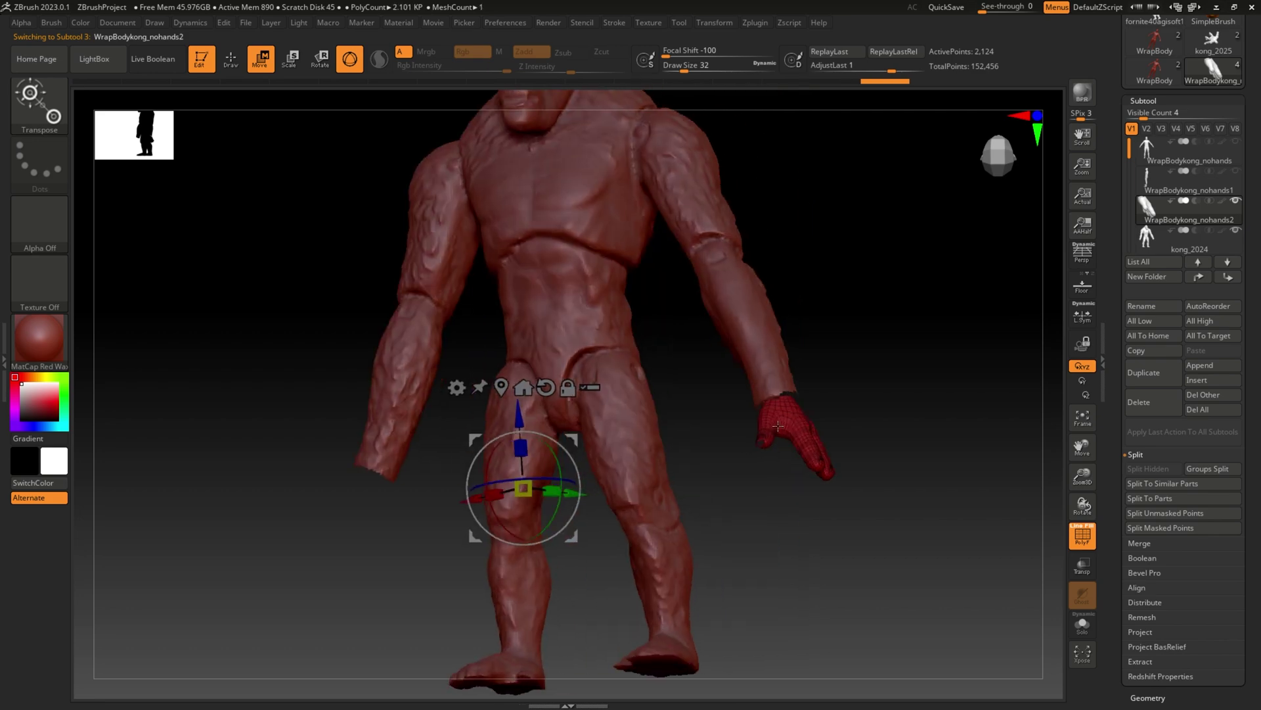
right_drag(756, 381, 367, 511)
right_drag(592, 479, 763, 479)
Step: Try rotating the duplicated hand beside the opposite wrist and undo the last rotation
drag(618, 395, 591, 395)
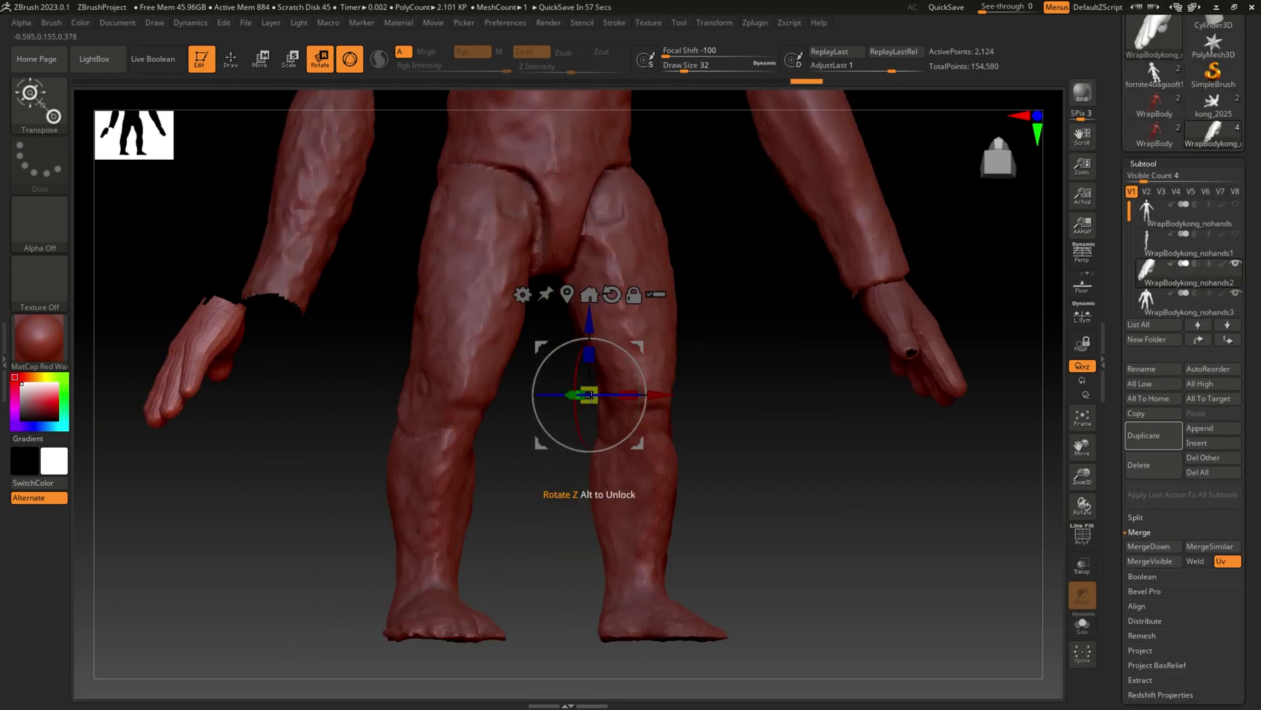
mouse_move(407, 366)
right_down()
mouse_move(460, 367)
mouse_move(396, 363)
right_up()
drag(618, 394, 740, 394)
key(ctrl+z)
Step: Apply the Mirror deformation to the duplicated hand and try rotating it to match the opposite wrist
drag(1248, 591, 1248, 52)
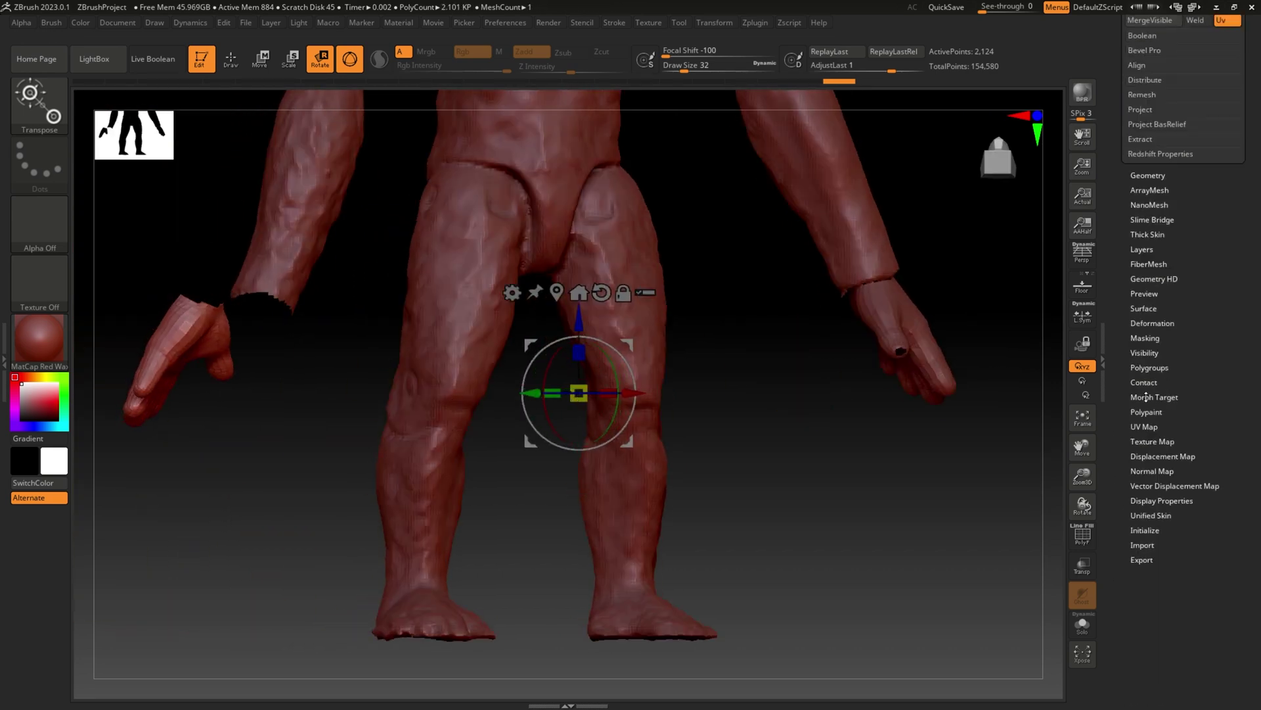
click(1152, 326)
click(1139, 191)
drag(740, 384, 396, 405)
drag(628, 394, 664, 393)
right_drag(664, 408, 847, 407)
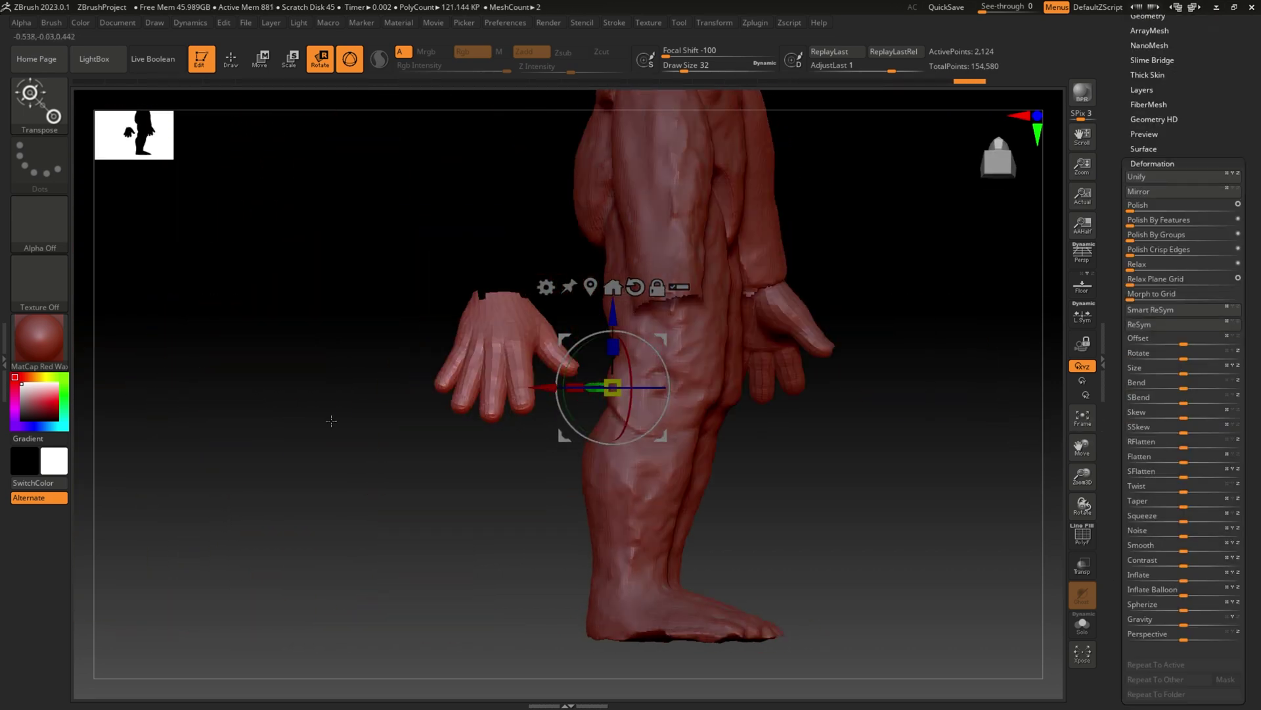
drag(634, 388, 805, 387)
right_drag(847, 408, 663, 407)
drag(834, 393, 115, 393)
Step: Undo the recent mirroring and rotations of the duplicated hand
key(ctrl+z)
key(ctrl+z)
key(ctrl+z)
key(ctrl+z)
key(ctrl+z)
key(ctrl+z)
key(ctrl+z)
key(ctrl+z)
Step: Mirror the duplicated hand and move it to fit the gorilla's bare wrist
click(1150, 191)
ctrl+right_drag(460, 394, 460, 328)
drag(253, 318, 151, 318)
drag(141, 319, 561, 320)
alt+right_drag(655, 297, 613, 521)
drag(539, 498, 544, 499)
alt+right_drag(396, 484, 349, 524)
ctrl+right_drag(349, 524, 349, 460)
Step: Split one foot of the WrapBodykong_nohands1 body into its own subtool
drag(1139, 19, 1139, 345)
click(1147, 344)
click(1143, 329)
click(1163, 207)
shift+right_drag(782, 304, 881, 304)
drag(1121, 624, 1121, 428)
click(1151, 363)
click(1148, 515)
click(1152, 264)
ctrl+right_drag(814, 342, 813, 442)
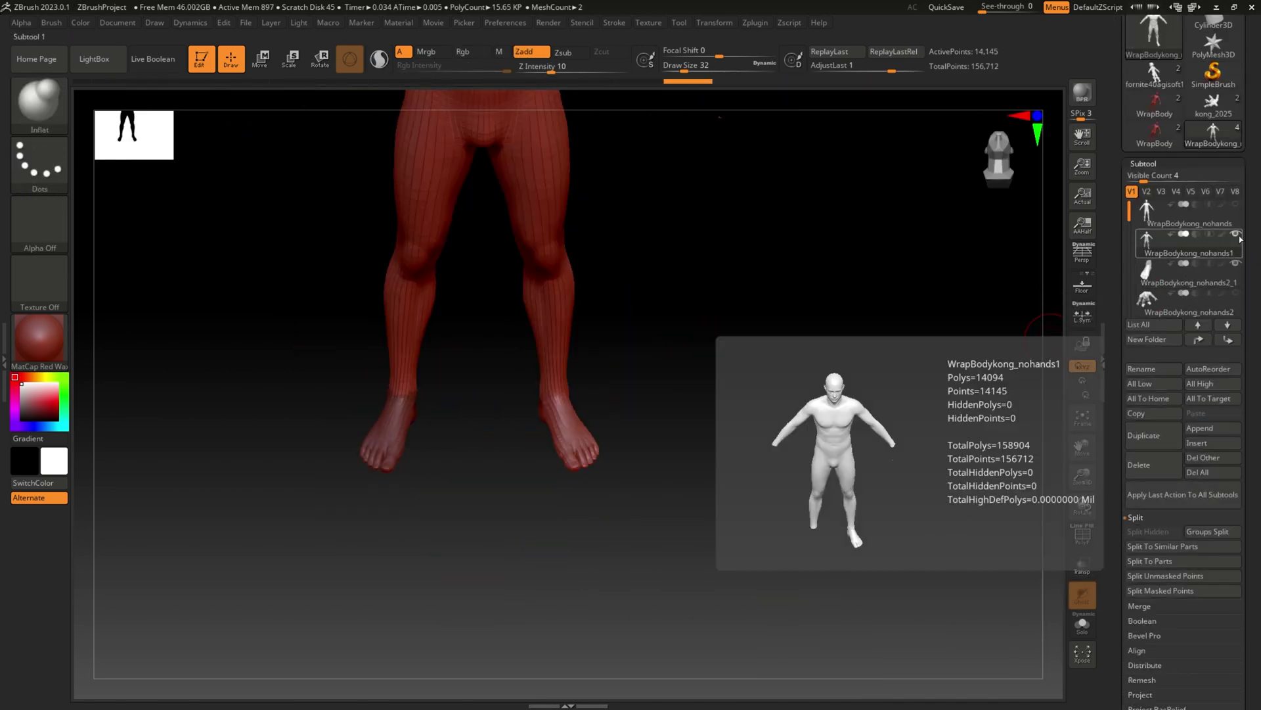
Step: Position the separated foot under the gorilla's ankle and mirror a duplicate of it onto the other leg
mouse_move(1158, 279)
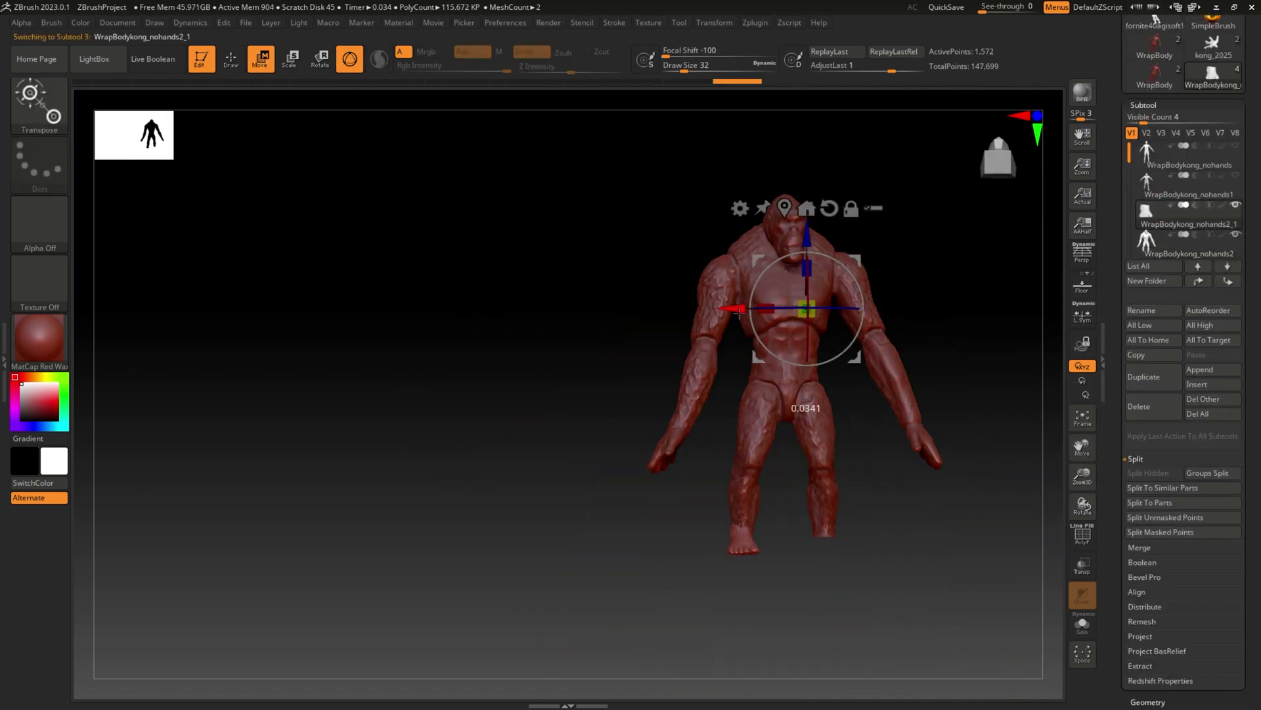
drag(739, 313, 751, 309)
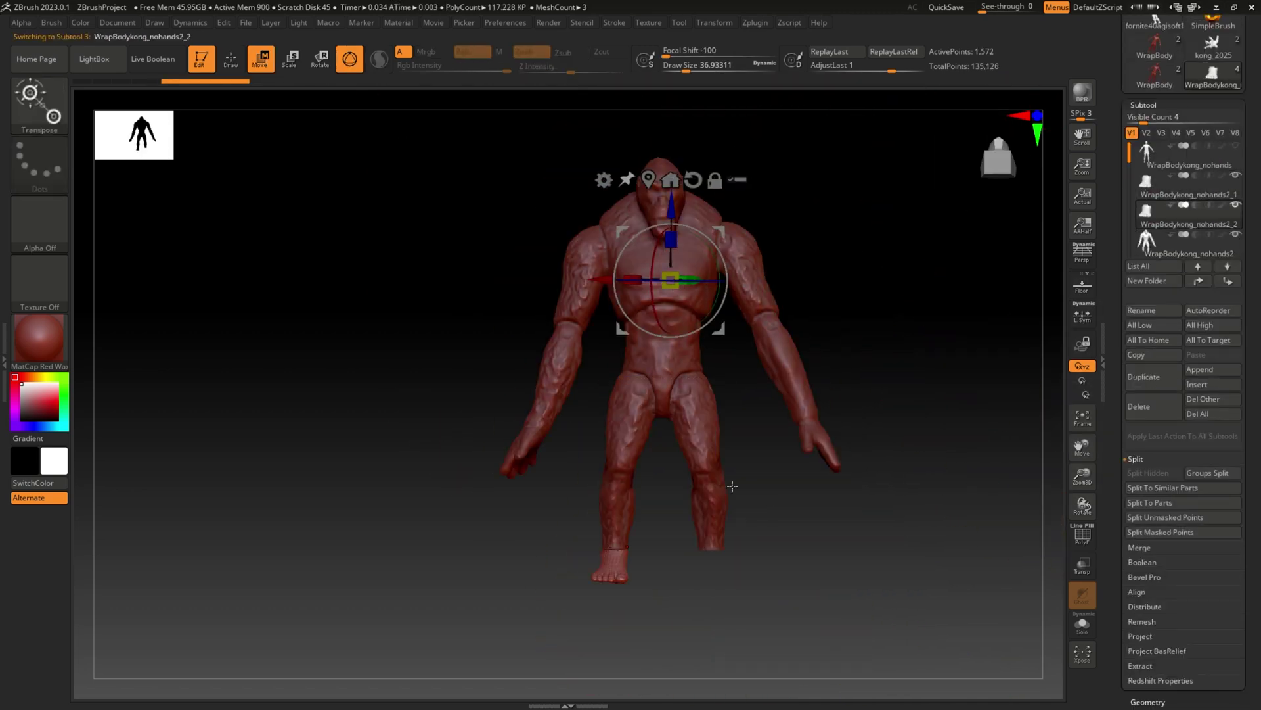
scroll(1130, 536, down, 3)
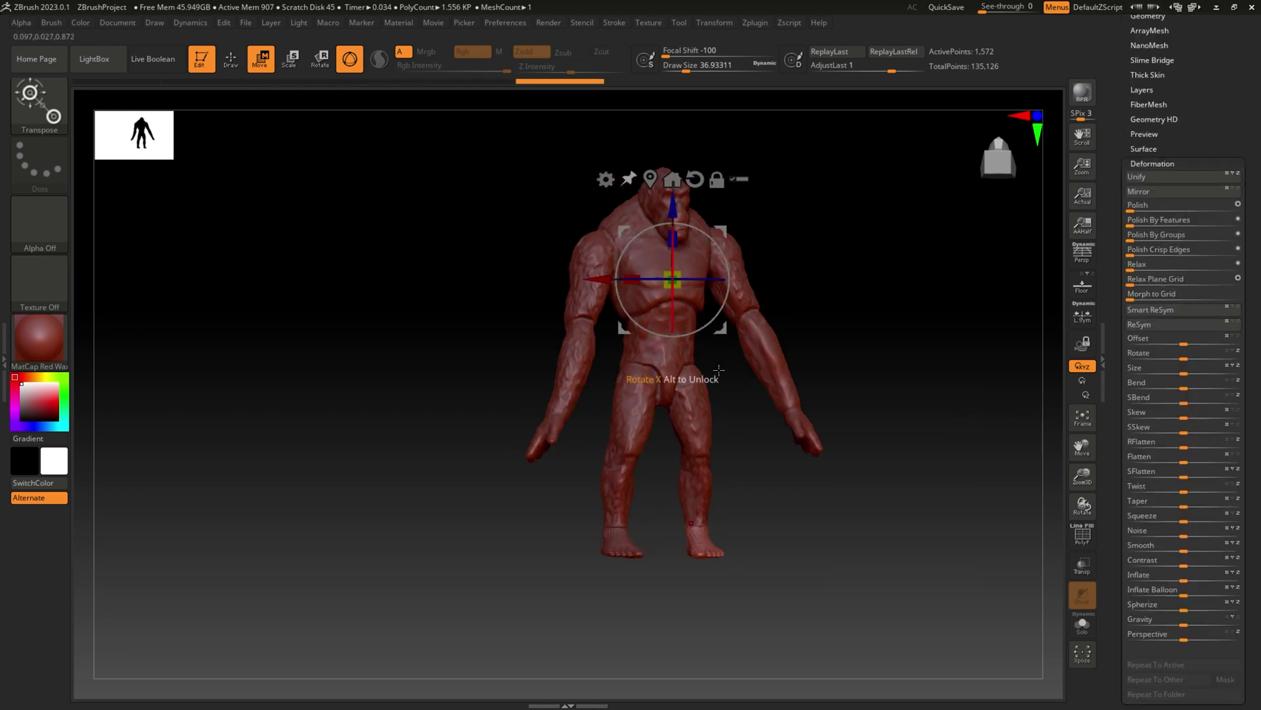
mouse_move(719, 369)
mouse_down()
mouse_move(723, 400)
mouse_move(657, 449)
mouse_move(710, 454)
mouse_up()
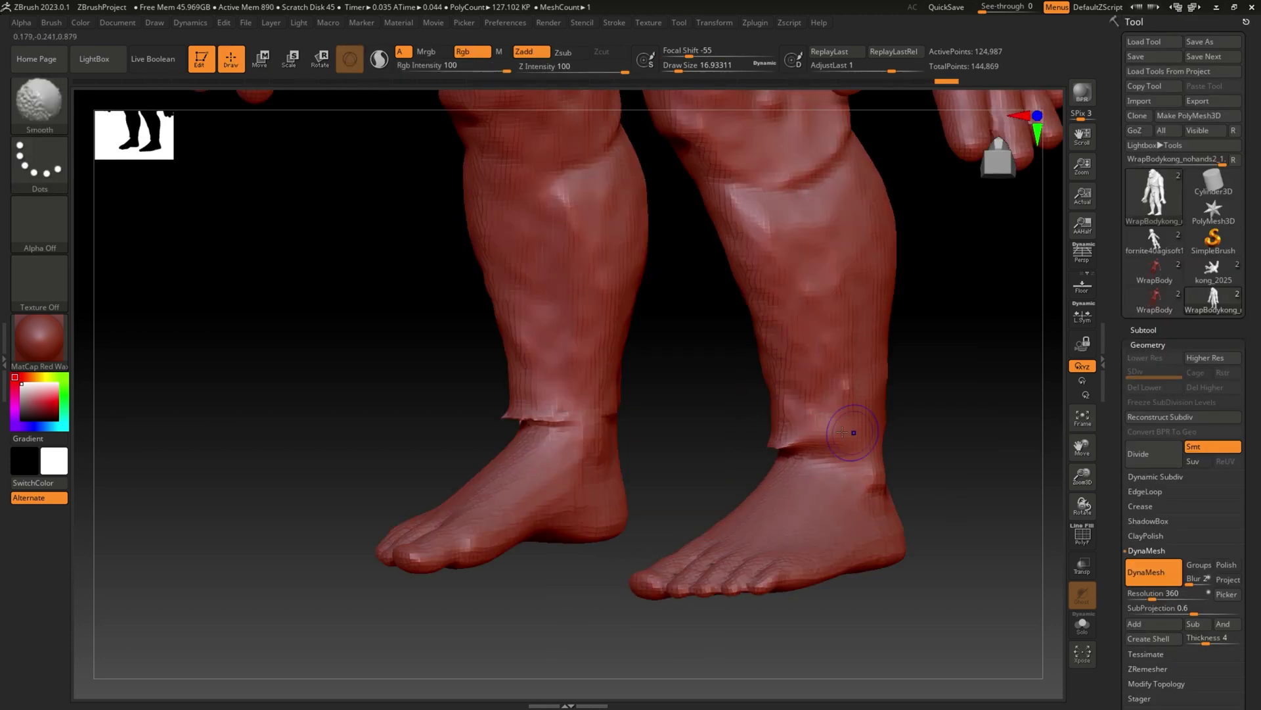
Step: Smooth the seam where the gorilla's lower leg meets the new foot
drag(781, 445, 919, 453)
drag(872, 413, 738, 377)
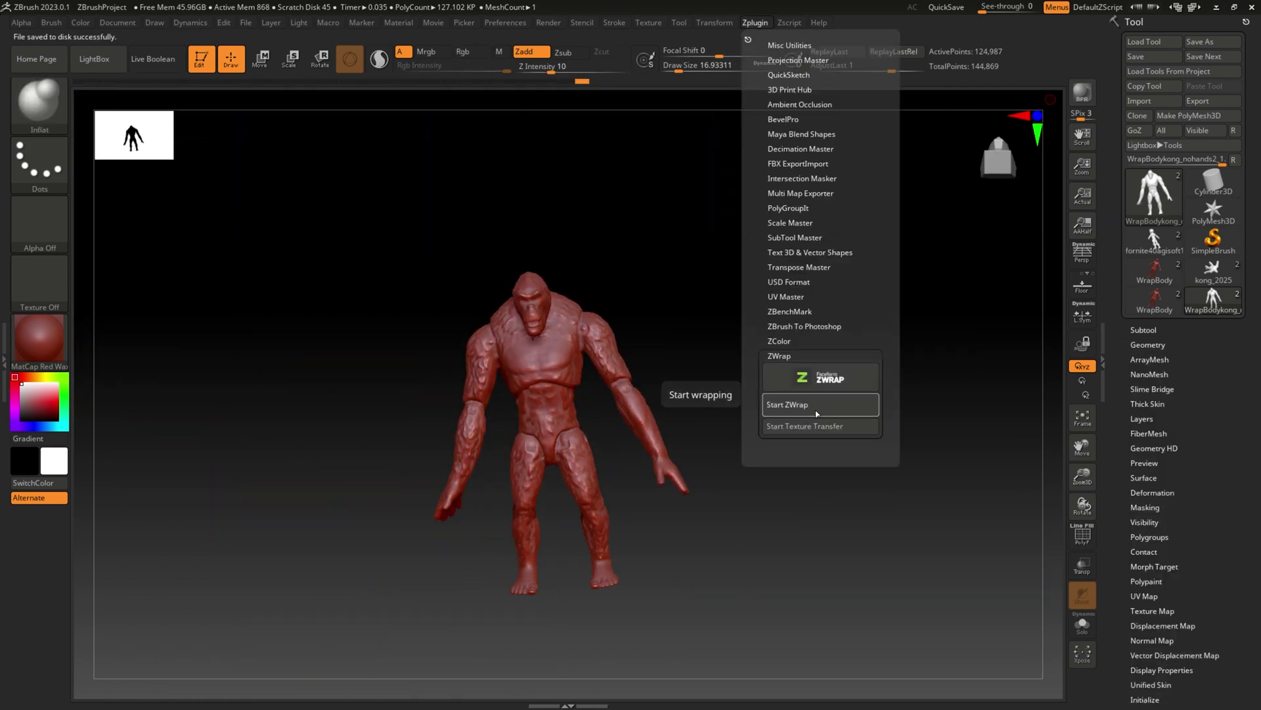
Step: Start ZWrap with the human base mesh and the gorilla, and turn both models to face the front
click(817, 406)
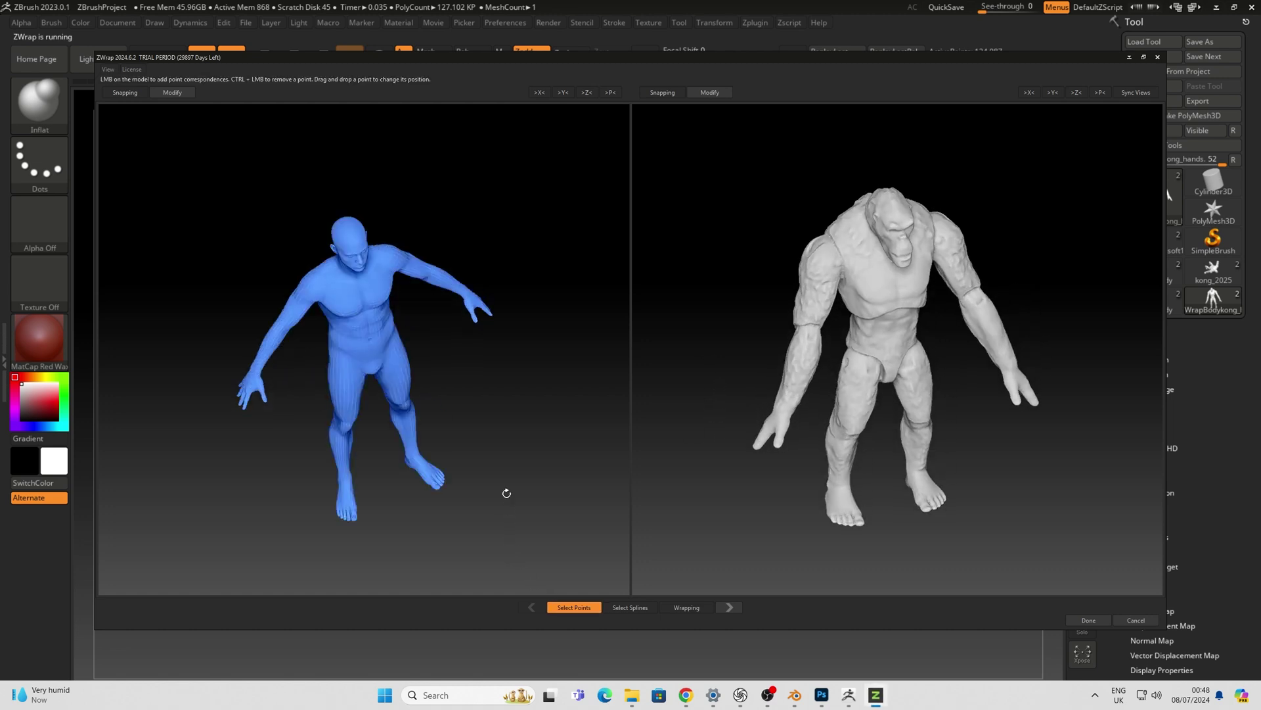
click(574, 607)
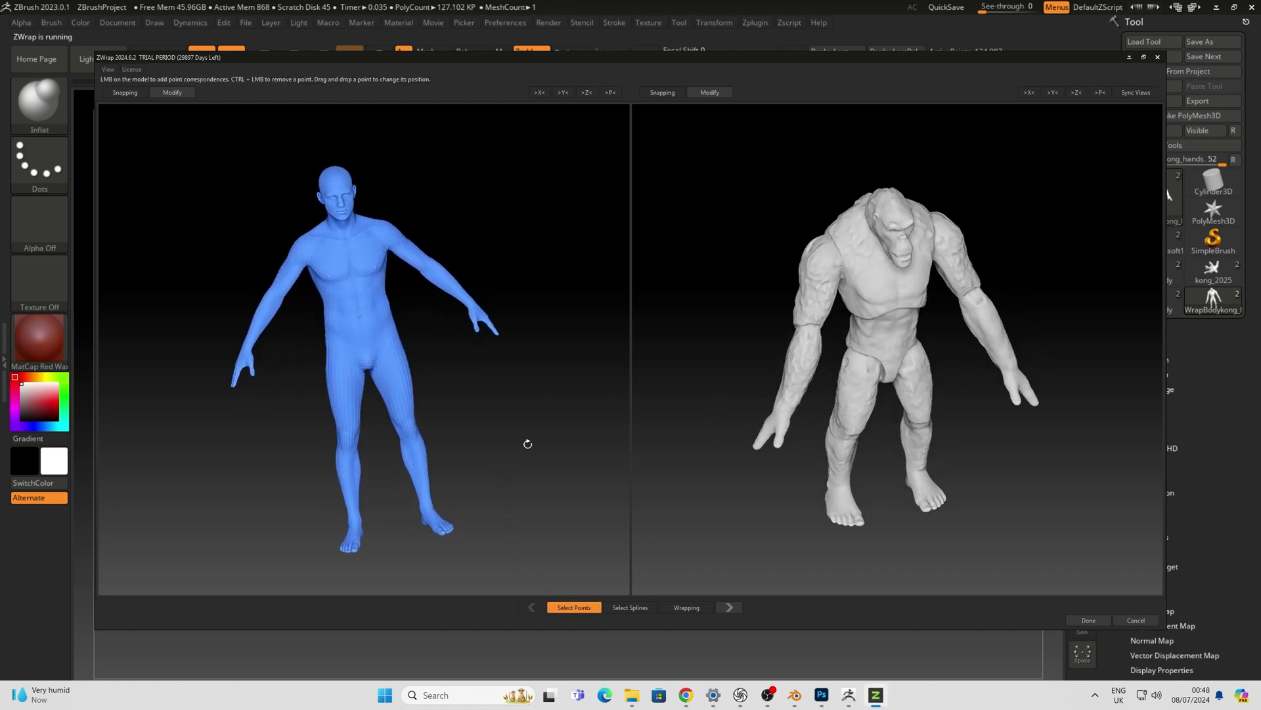
drag(528, 444, 498, 426)
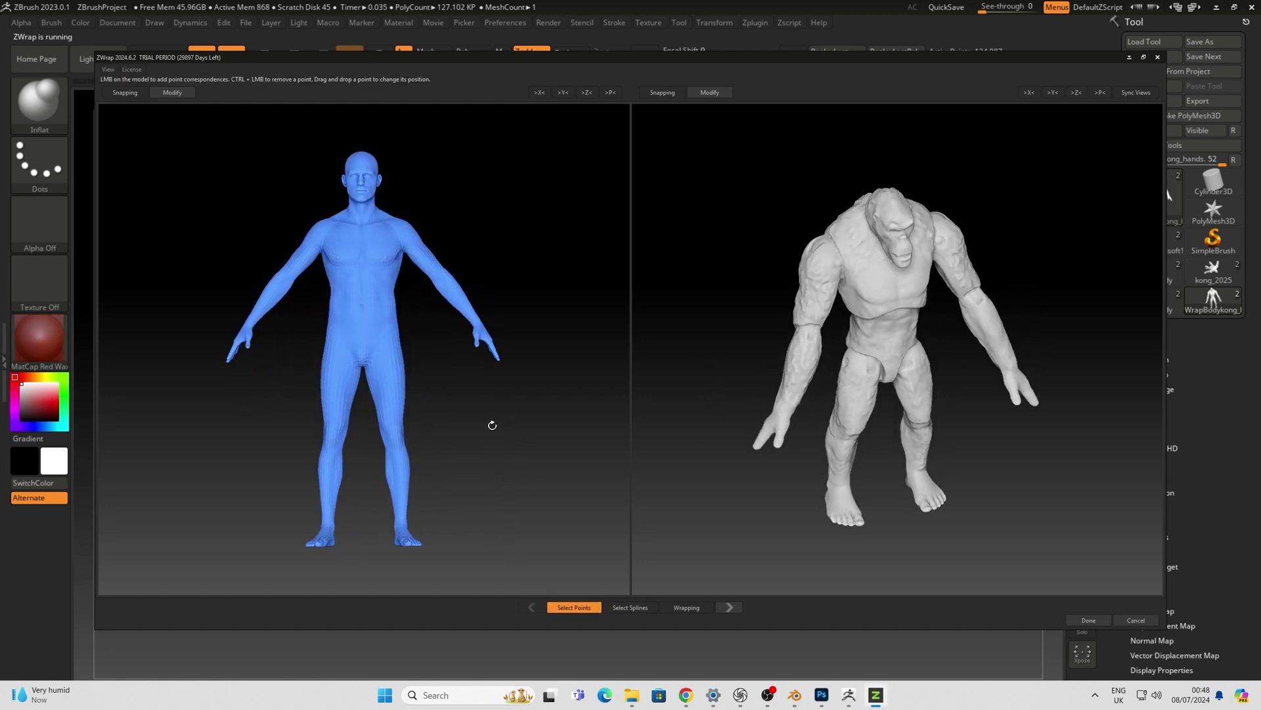
drag(674, 463, 687, 434)
scroll(460, 167, up, 1)
middle_drag(460, 167, 521, 258)
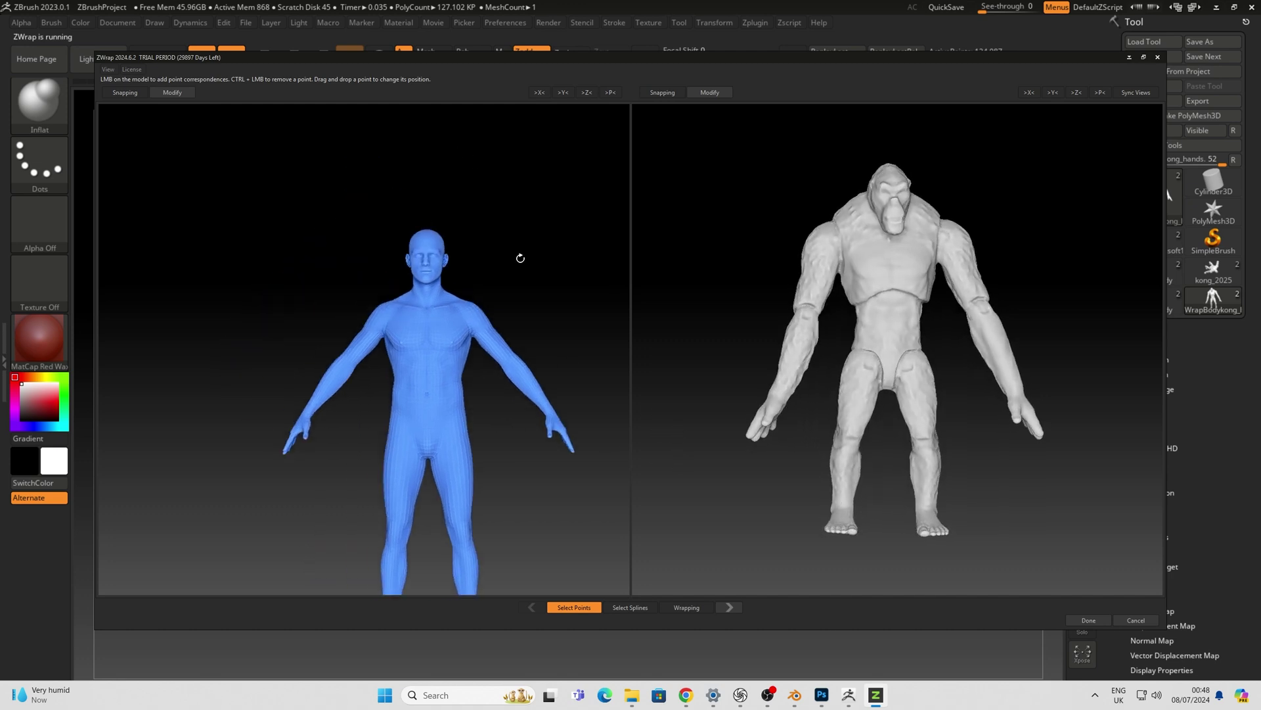
Step: Place matching correspondence points on the chin, nose, eyes and mouth of both models
scroll(514, 269, up, 1)
click(432, 280)
drag(744, 228, 775, 206)
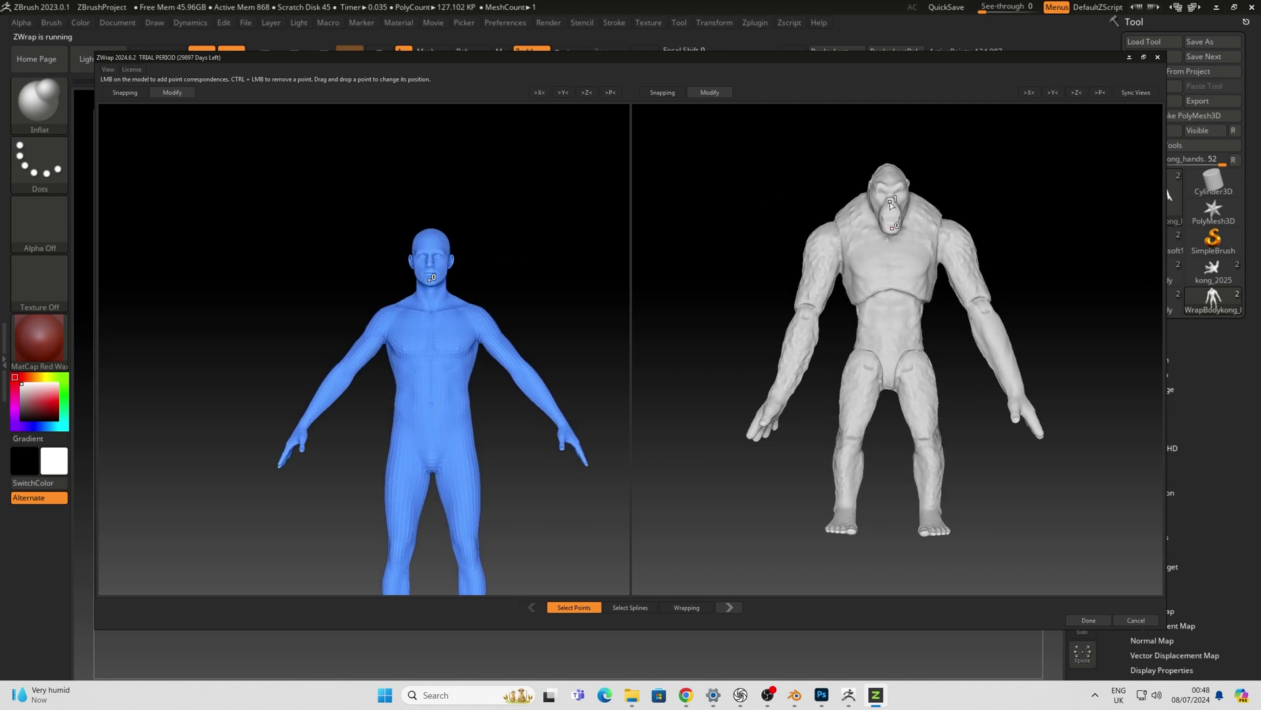
scroll(430, 258, up, 4)
click(439, 275)
scroll(889, 191, up, 4)
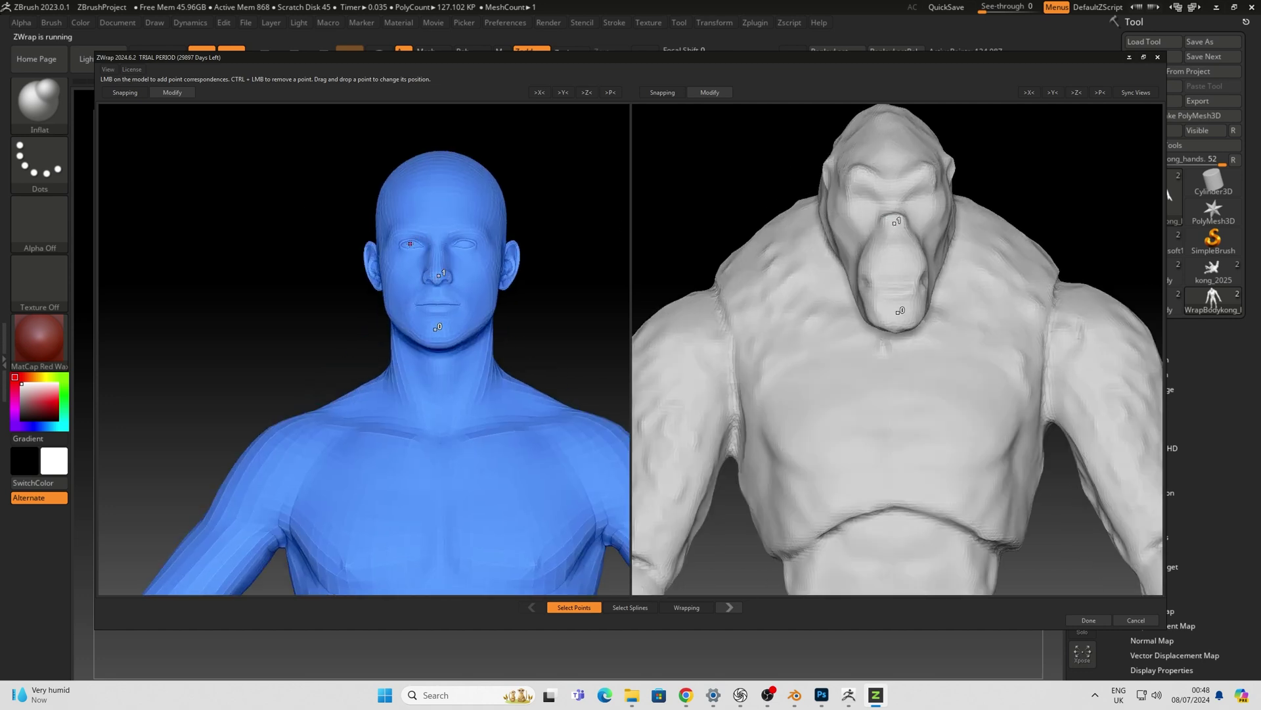
click(438, 303)
Step: Place matching points on the ears, the crown of the head, the base of the neck and the first shoulder of both models
drag(519, 244, 197, 250)
click(274, 263)
drag(722, 197, 887, 197)
drag(1019, 197, 723, 190)
drag(197, 234, 489, 235)
drag(1103, 276, 197, 277)
drag(1103, 460, 766, 276)
scroll(774, 211, down, 4)
scroll(487, 239, down, 3)
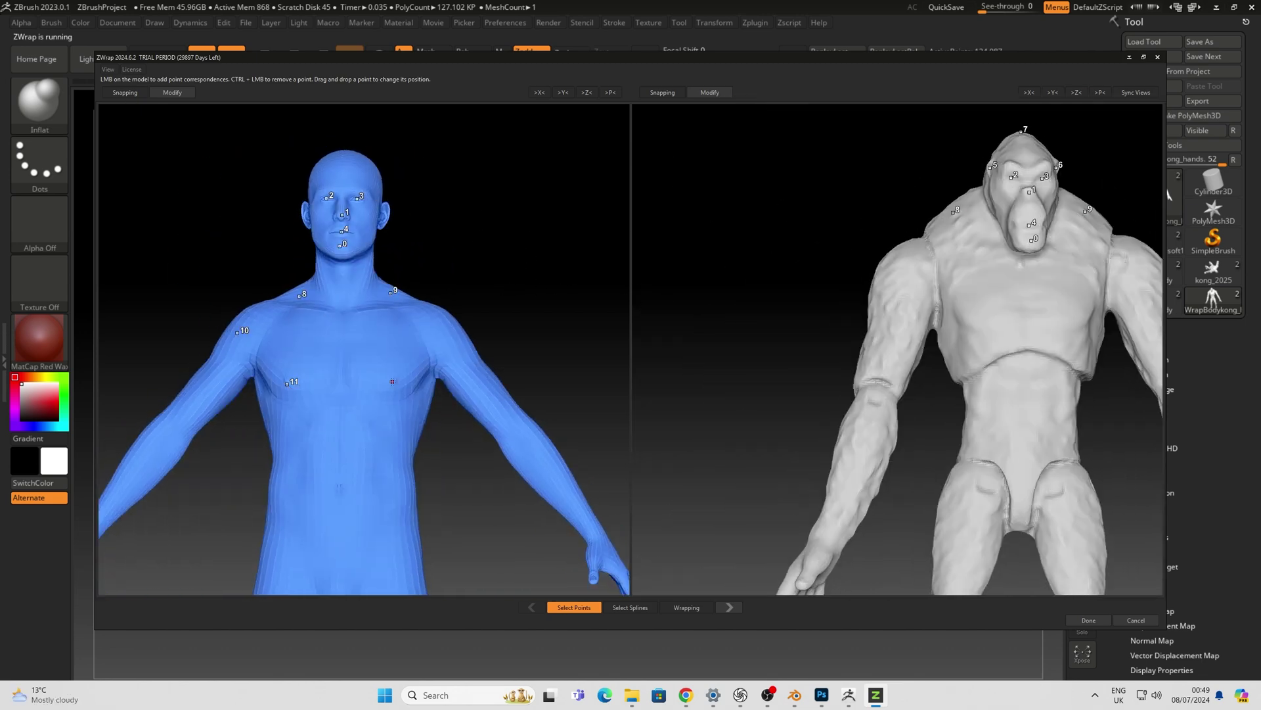
Step: Place matching points on the chest, the second shoulder, the navel and the groin of both models
click(338, 488)
middle_drag(339, 490, 345, 275)
click(348, 392)
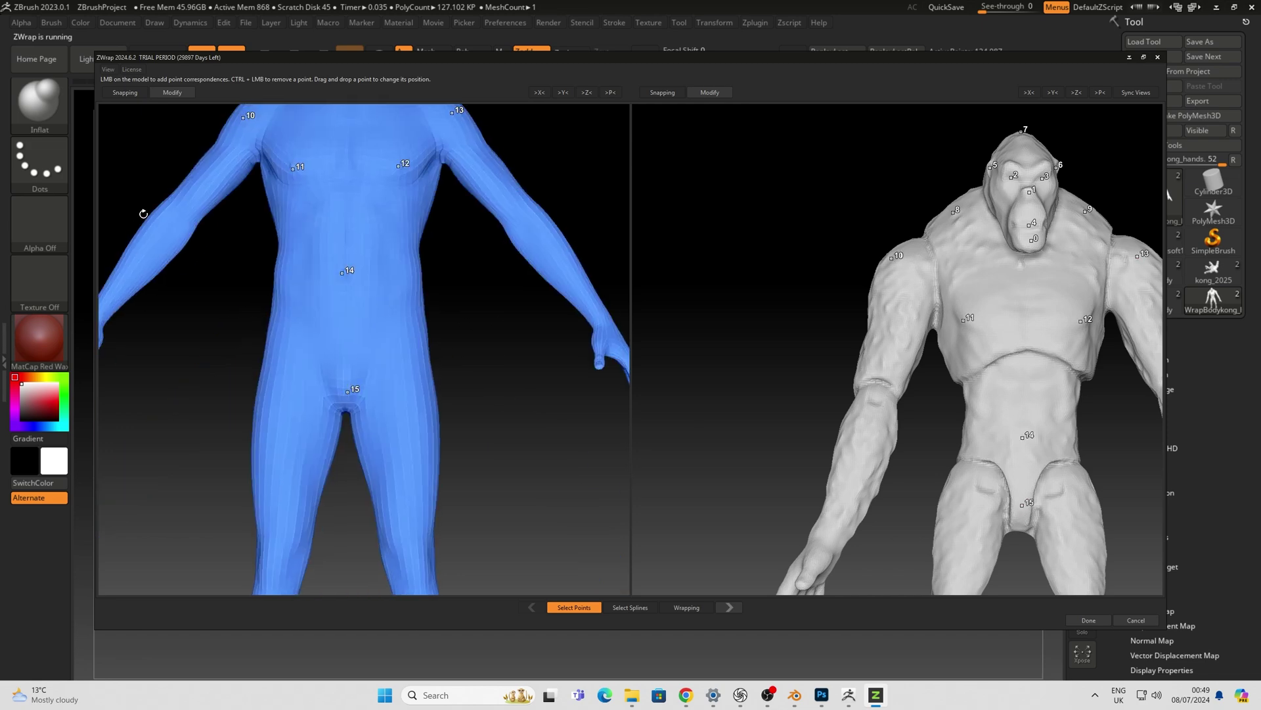
Step: Place matching points on both elbows and both wrists of the human mesh and the gorilla
click(879, 390)
middle_drag(878, 390, 739, 390)
click(1021, 387)
scroll(529, 383, down, 3)
middle_drag(667, 529, 710, 403)
click(760, 458)
click(234, 281)
middle_drag(1135, 405, 985, 405)
click(566, 284)
drag(566, 284, 442, 310)
Step: Place matching points on both knees of the human mesh and the gorilla
middle_drag(442, 310, 437, 411)
drag(436, 411, 485, 411)
middle_drag(484, 411, 484, 304)
click(342, 355)
click(436, 359)
middle_drag(723, 475, 738, 484)
click(716, 502)
click(845, 501)
Step: Place matching points on both ankles of the human mesh and the gorilla
scroll(898, 394, down, 3)
shift+drag(493, 408, 558, 408)
mouse_move(696, 453)
shift+mouse_down()
mouse_move(720, 428)
mouse_move(710, 433)
shift+mouse_up()
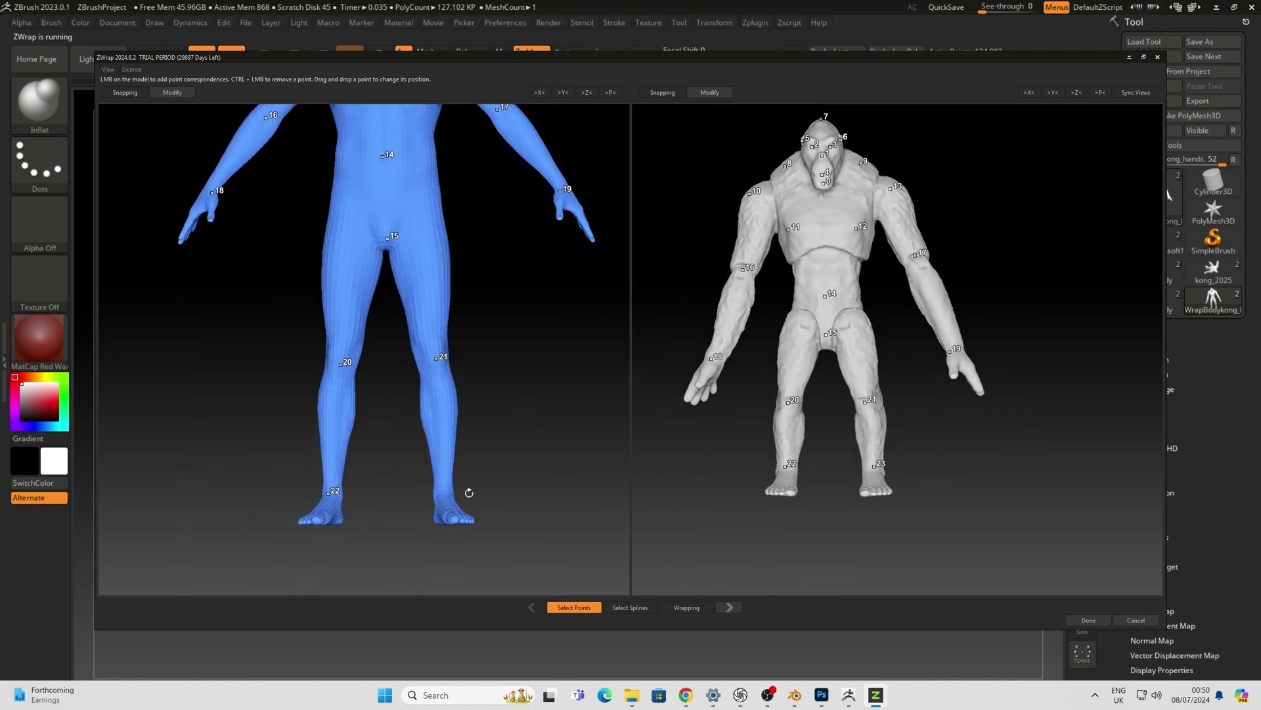
click(448, 492)
Step: Place five matching points on the toes of the first foot of both models
drag(736, 479, 749, 573)
middle_drag(749, 574, 811, 480)
scroll(811, 481, up, 4)
click(721, 357)
drag(460, 368, 460, 499)
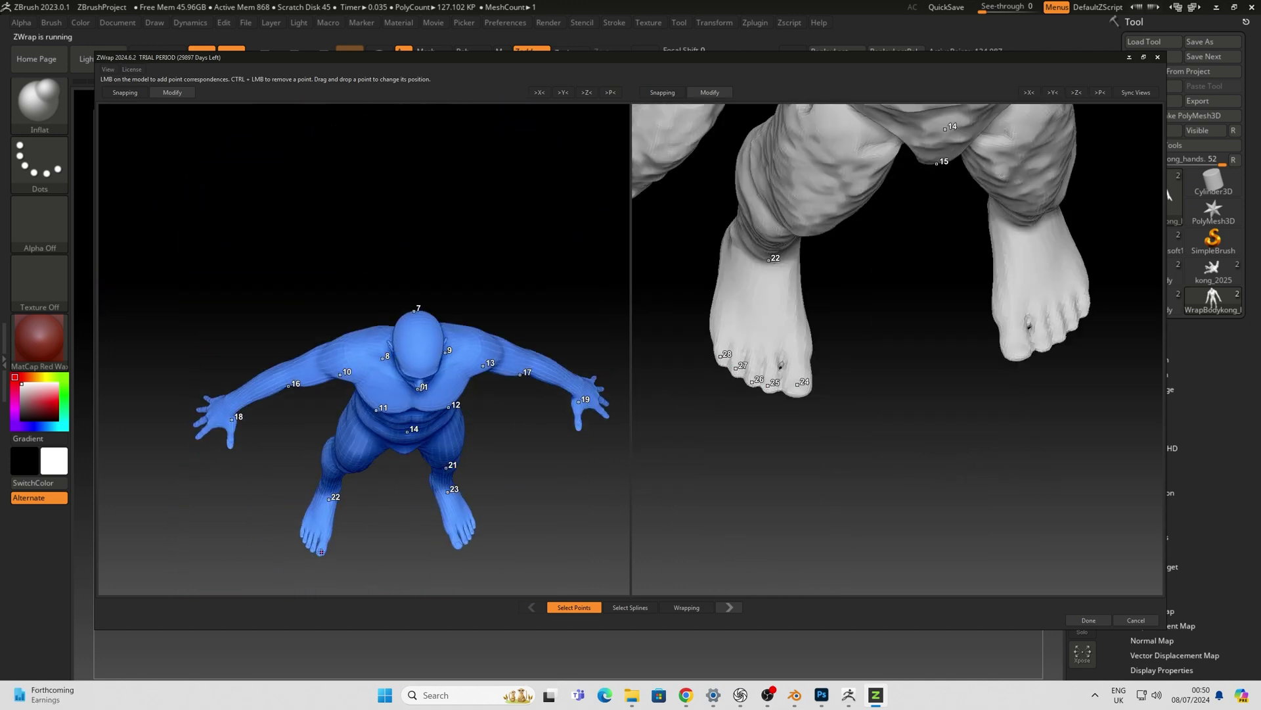
scroll(407, 460, up, 3)
middle_drag(395, 539, 499, 295)
click(383, 497)
click(367, 492)
click(357, 485)
click(350, 475)
Step: Place points on the toes of the second foot, from the big toe to the little toe
middle_drag(591, 420, 382, 409)
click(433, 471)
click(451, 466)
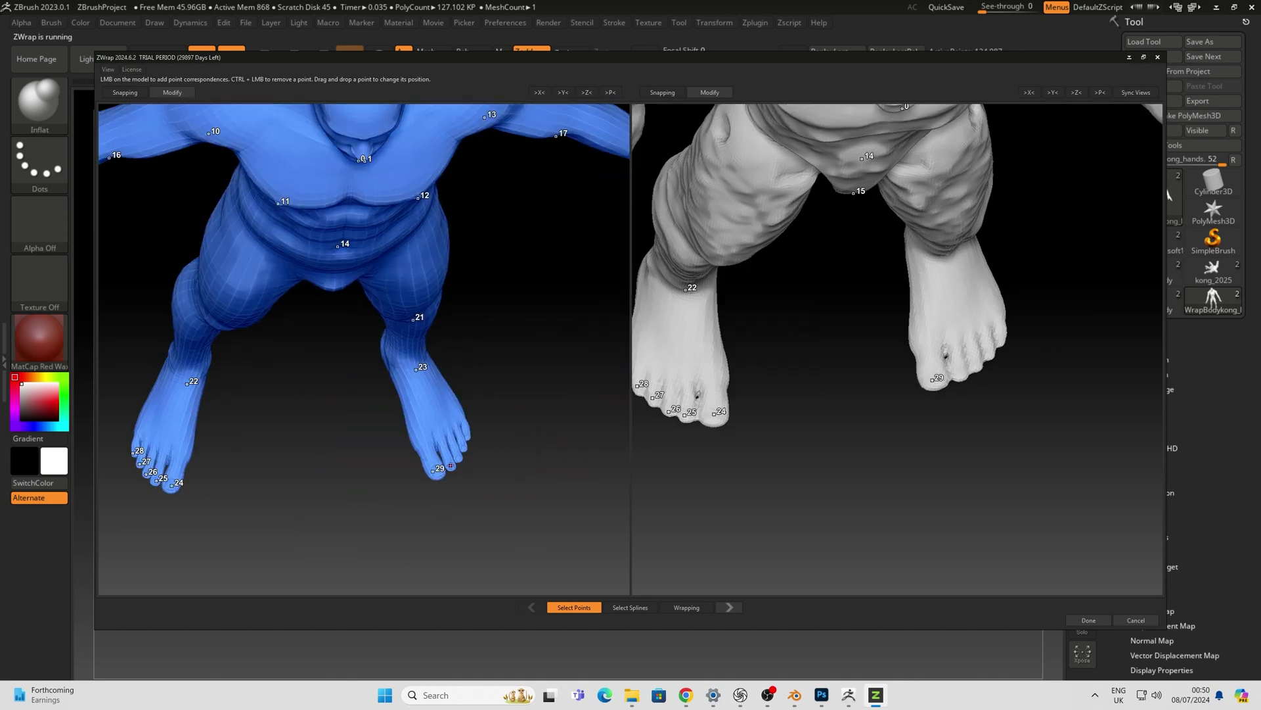
click(467, 435)
Step: Try to place matching points on the thumbs and fingers of both models
scroll(881, 460, down, 4)
drag(880, 473, 884, 322)
drag(516, 368, 518, 234)
middle_drag(519, 234, 454, 427)
drag(1045, 394, 1045, 366)
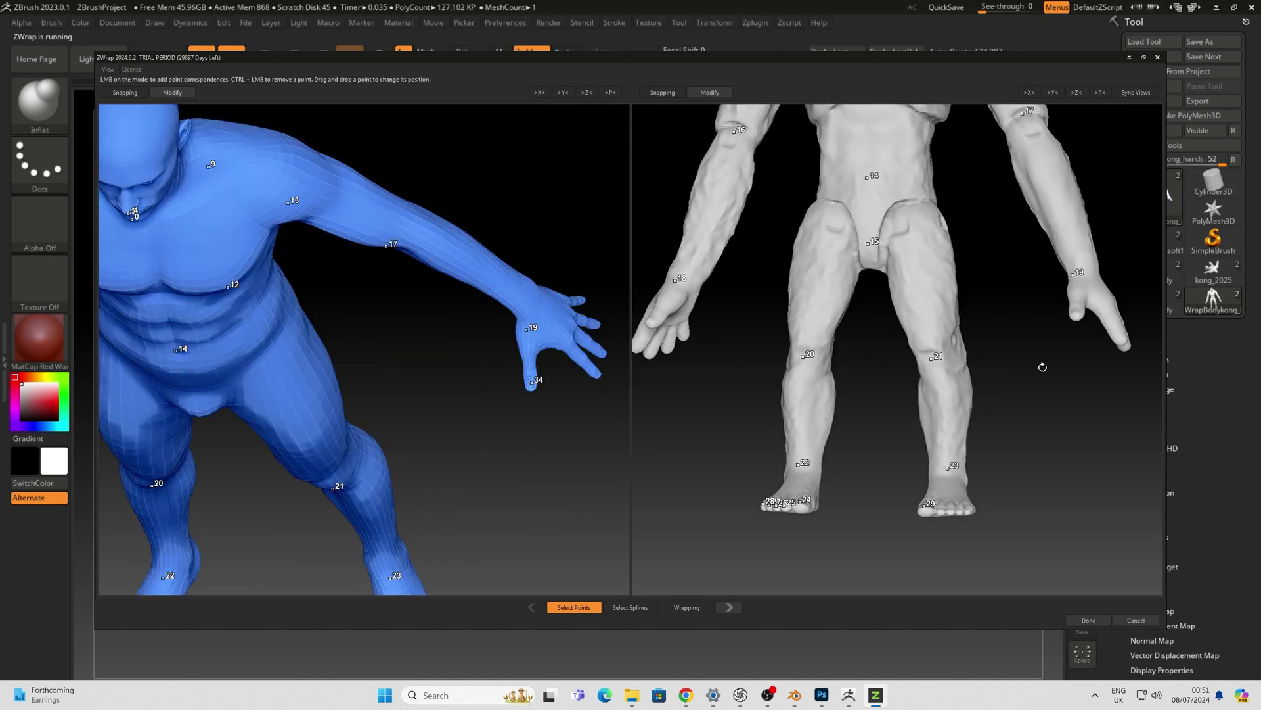
middle_drag(105, 538, 448, 550)
click(268, 377)
drag(663, 414, 762, 411)
click(770, 370)
click(726, 386)
click(196, 360)
Step: Remove the mismatched thumb and finger points from both models
drag(379, 390, 526, 427)
scroll(394, 367, down, 3)
drag(743, 440, 572, 401)
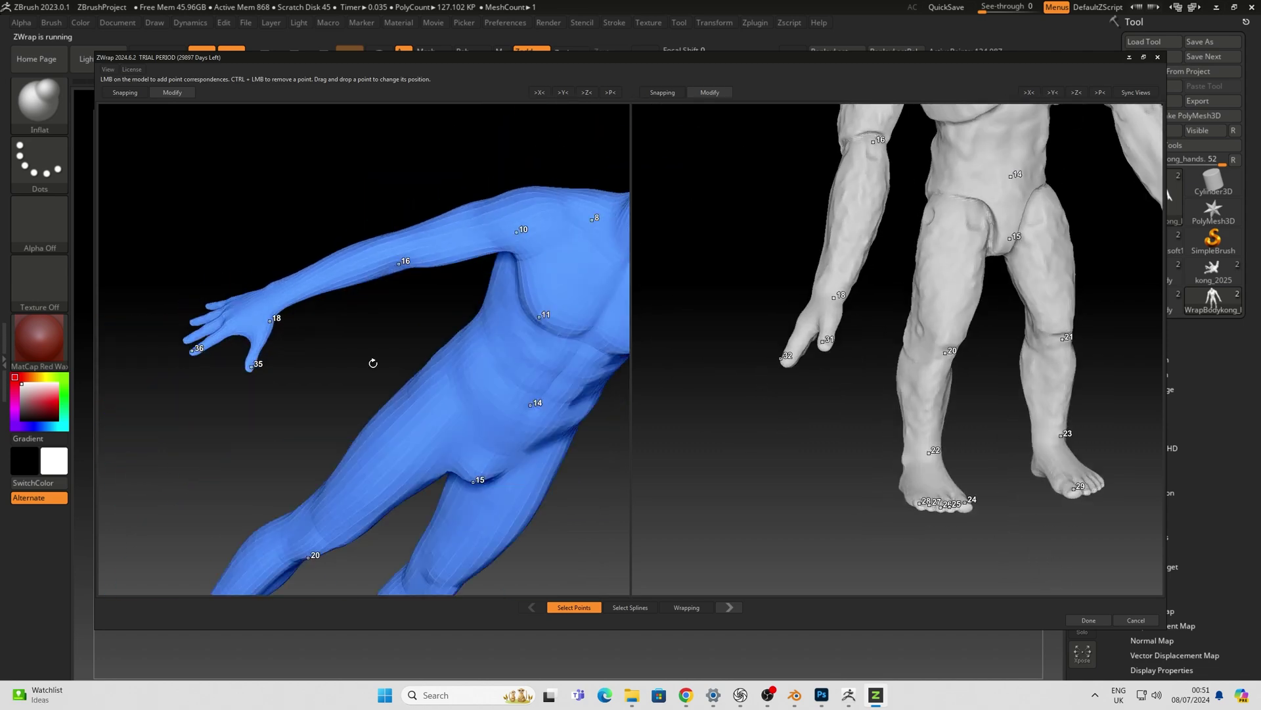
middle_drag(371, 363, 299, 197)
drag(394, 342, 468, 346)
middle_drag(469, 345, 463, 335)
drag(813, 444, 814, 495)
middle_drag(515, 399, 514, 421)
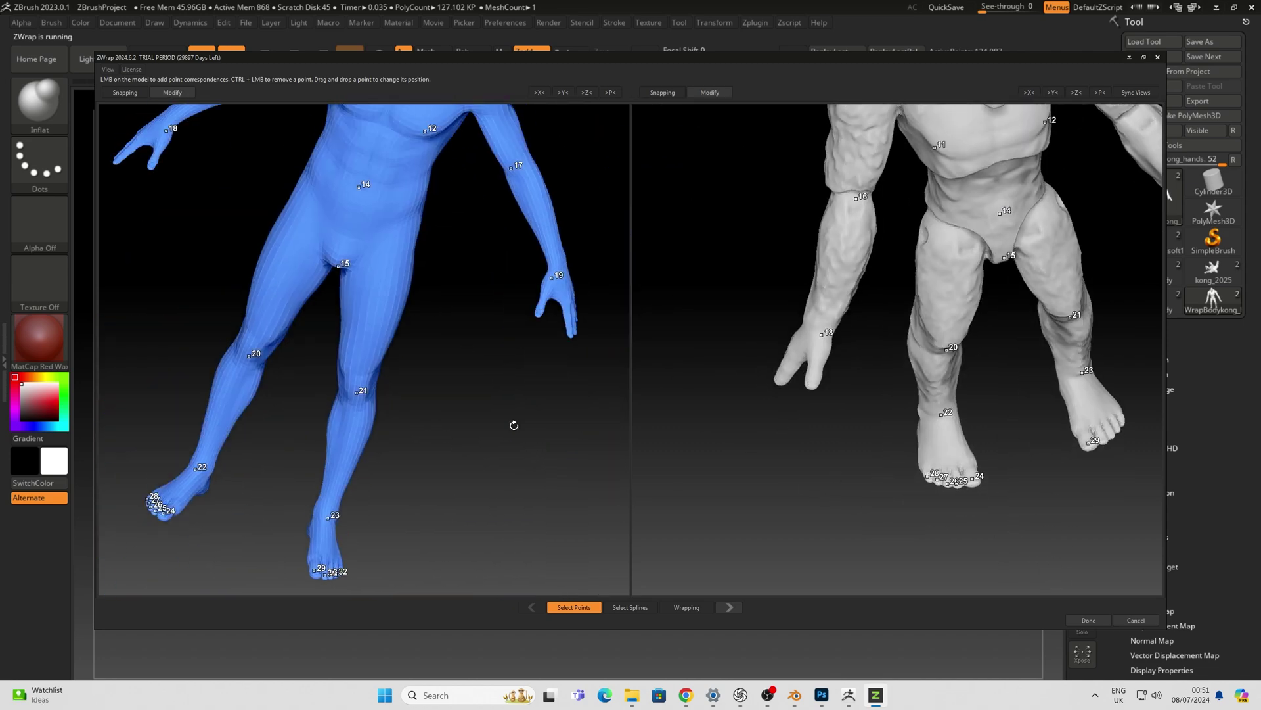
scroll(1057, 524, up, 3)
scroll(405, 522, up, 3)
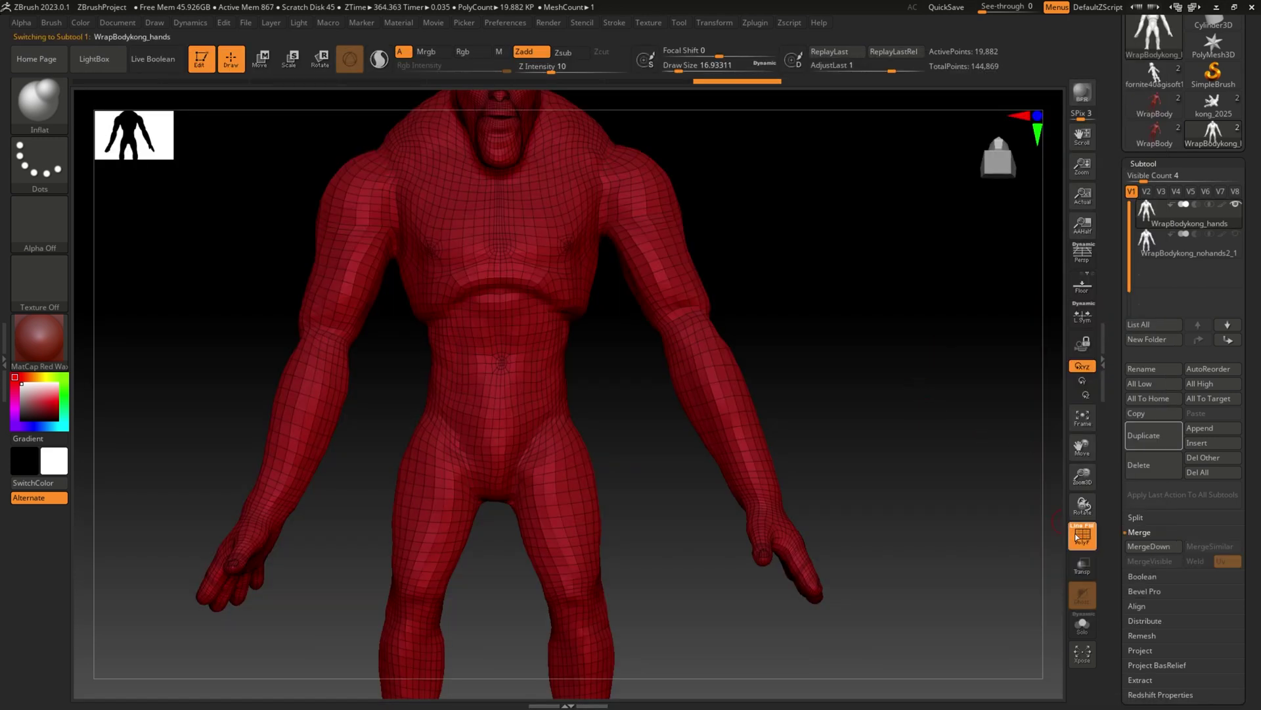
Step: Examine the wrapped gorilla mesh's topology with and without the wireframe, from the full body to the face
click(1077, 535)
alt+drag(873, 368, 813, 353)
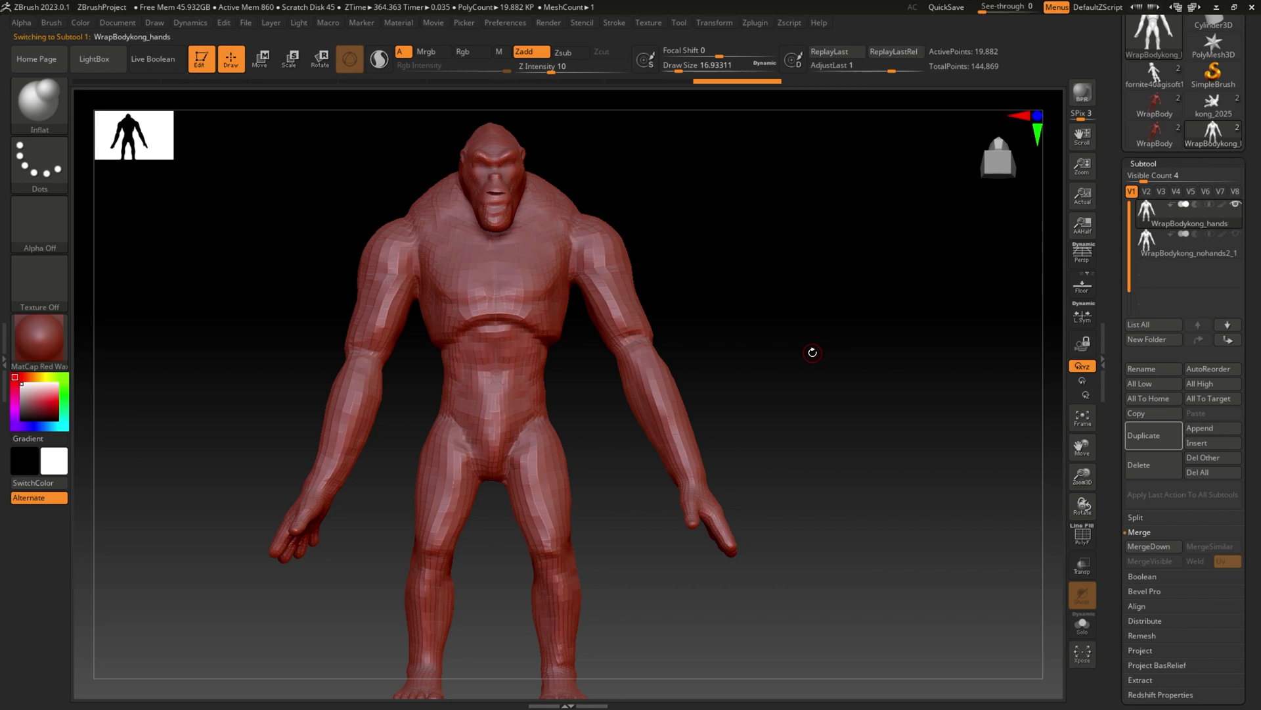
click(1083, 533)
drag(821, 366, 757, 592)
drag(930, 291, 846, 365)
alt+right_drag(779, 338, 803, 442)
right_drag(565, 539, 727, 542)
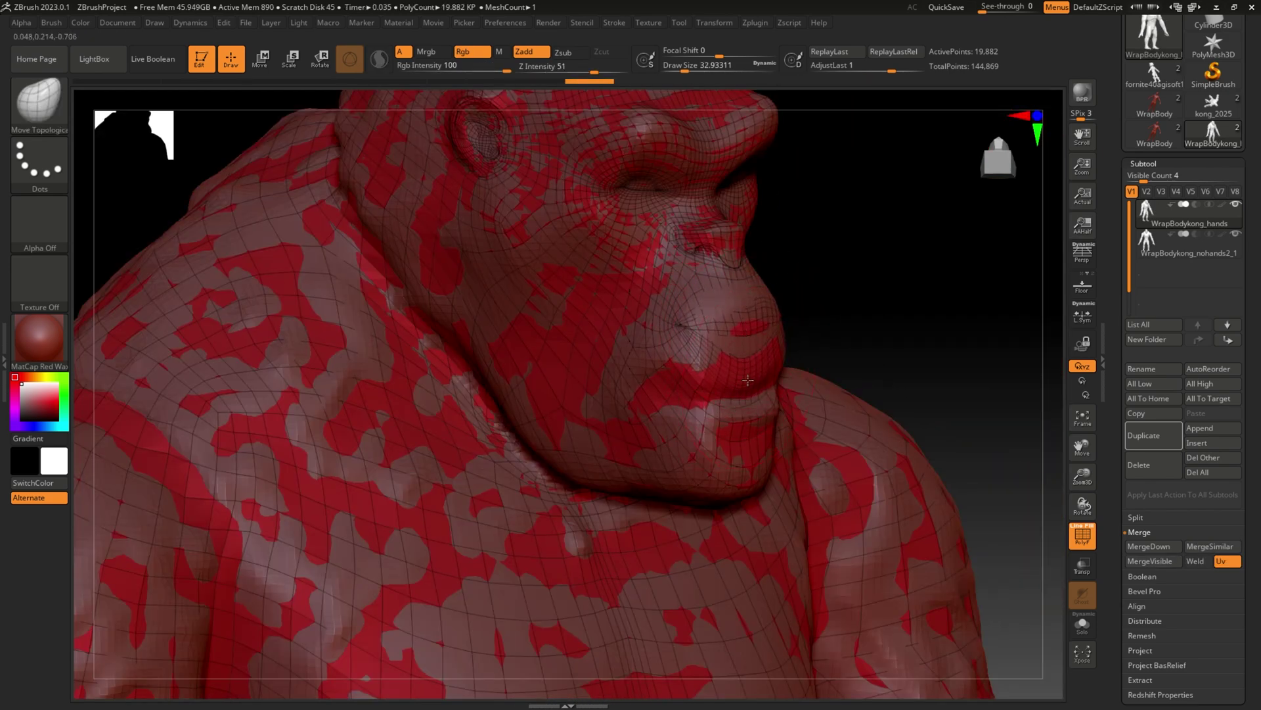
right_drag(738, 460, 558, 440)
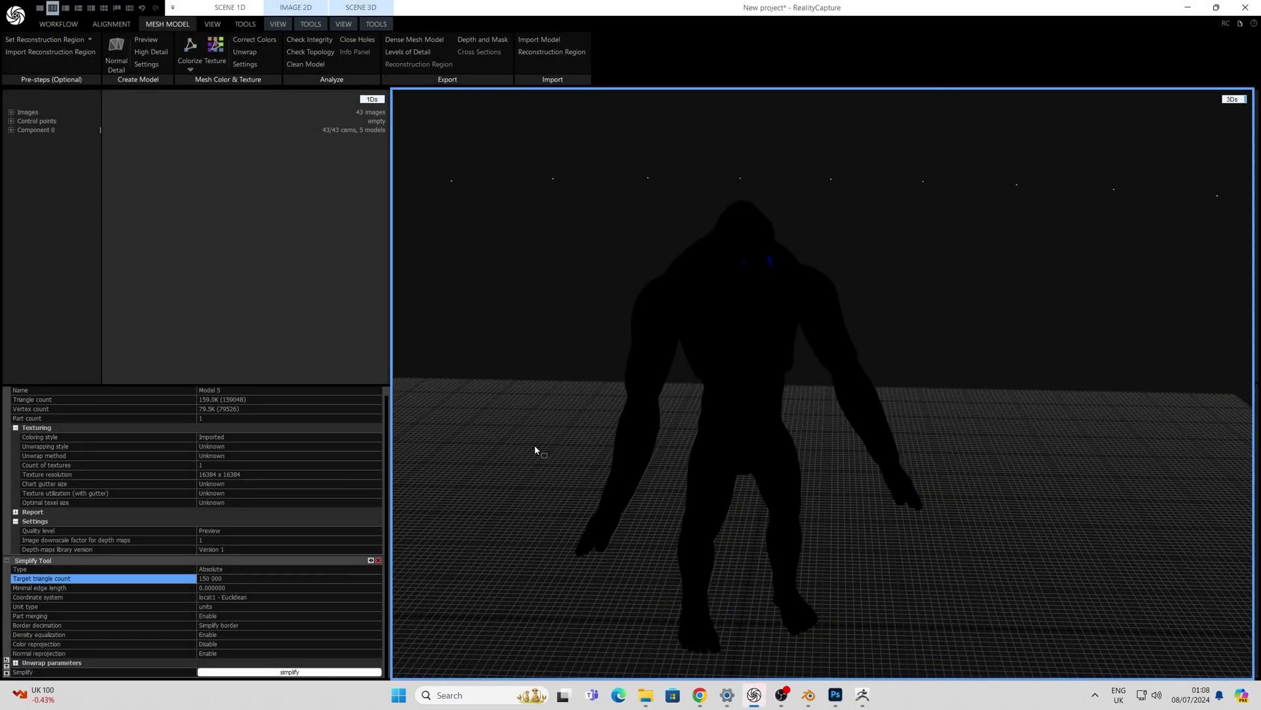
Step: Switch to RealityCapture and texture the imported gorilla mesh, Model 5, listed under Component 0
drag(537, 444, 466, 462)
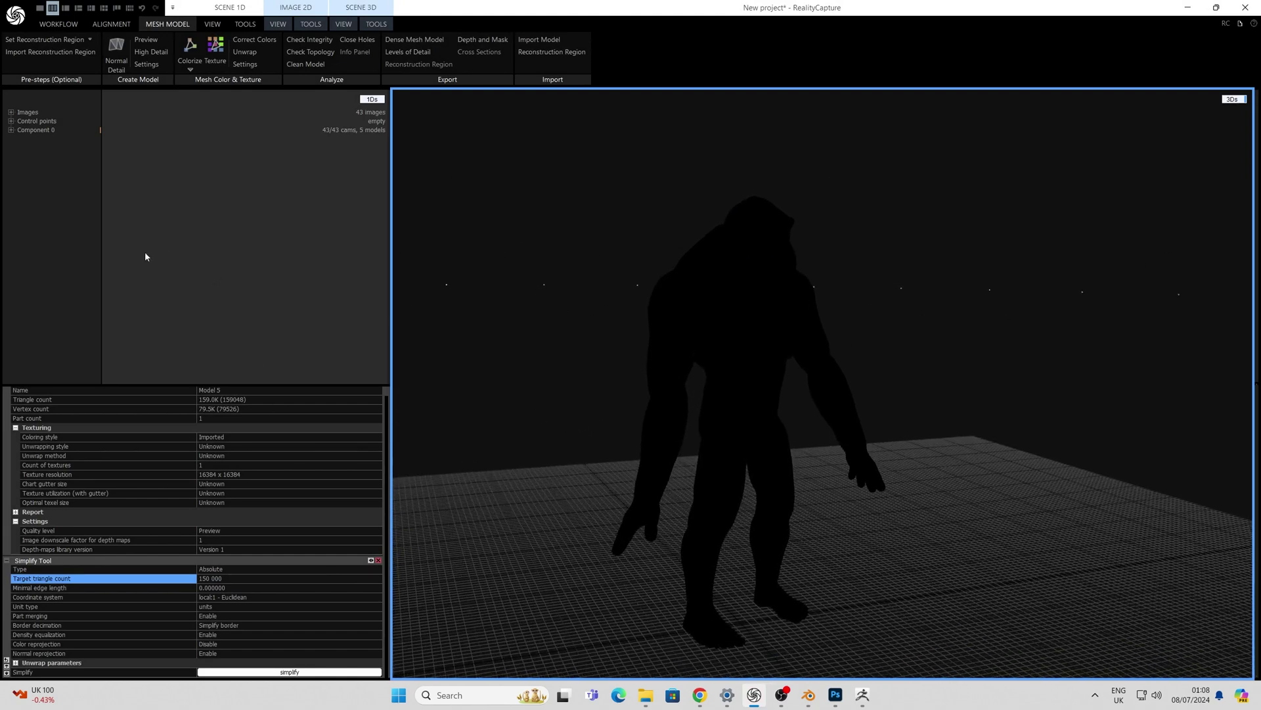
click(11, 130)
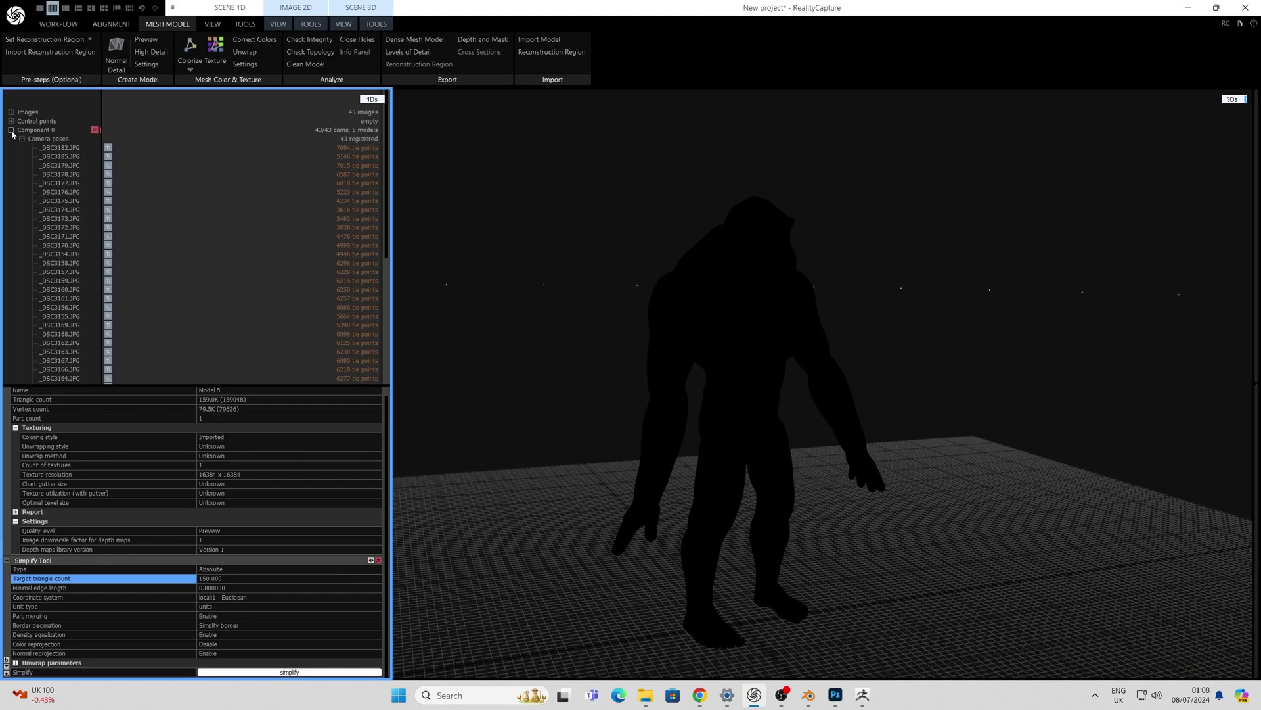
click(23, 138)
click(219, 50)
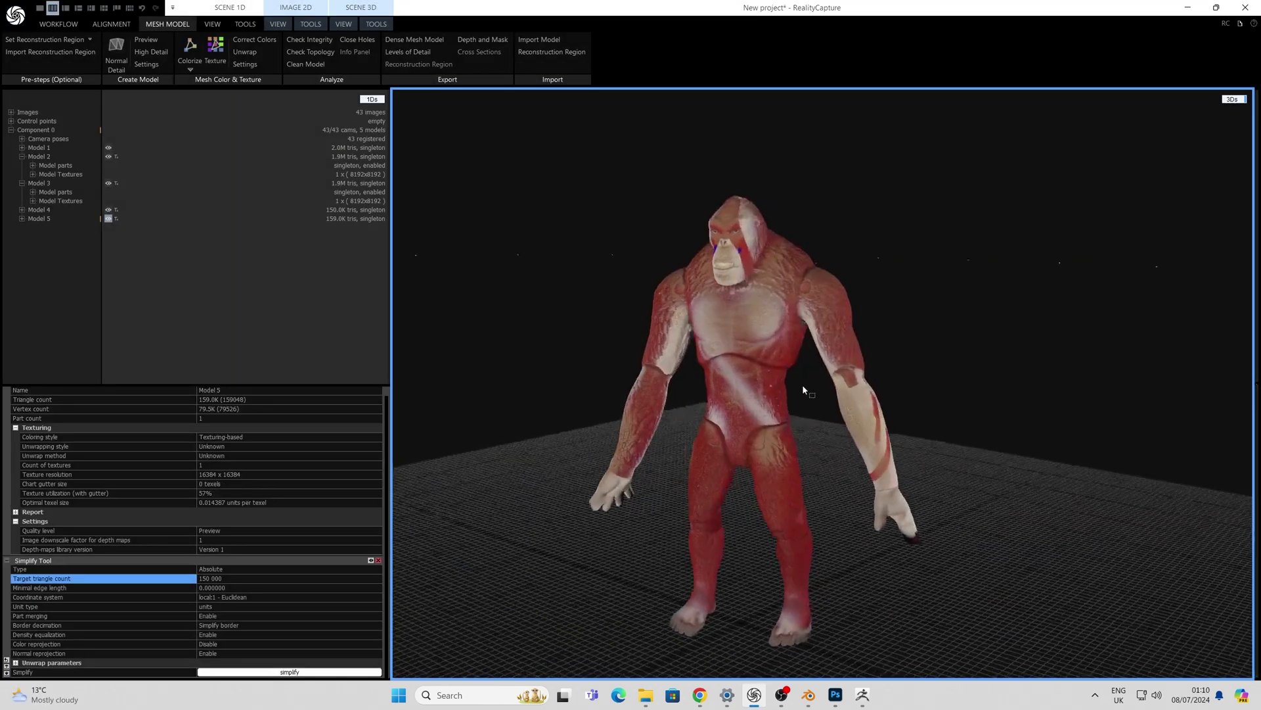
Step: Inspect the new texture on the gorilla's face, chest and arms from several angles and up close
drag(802, 384, 960, 373)
drag(625, 432, 734, 385)
scroll(631, 303, up, 5)
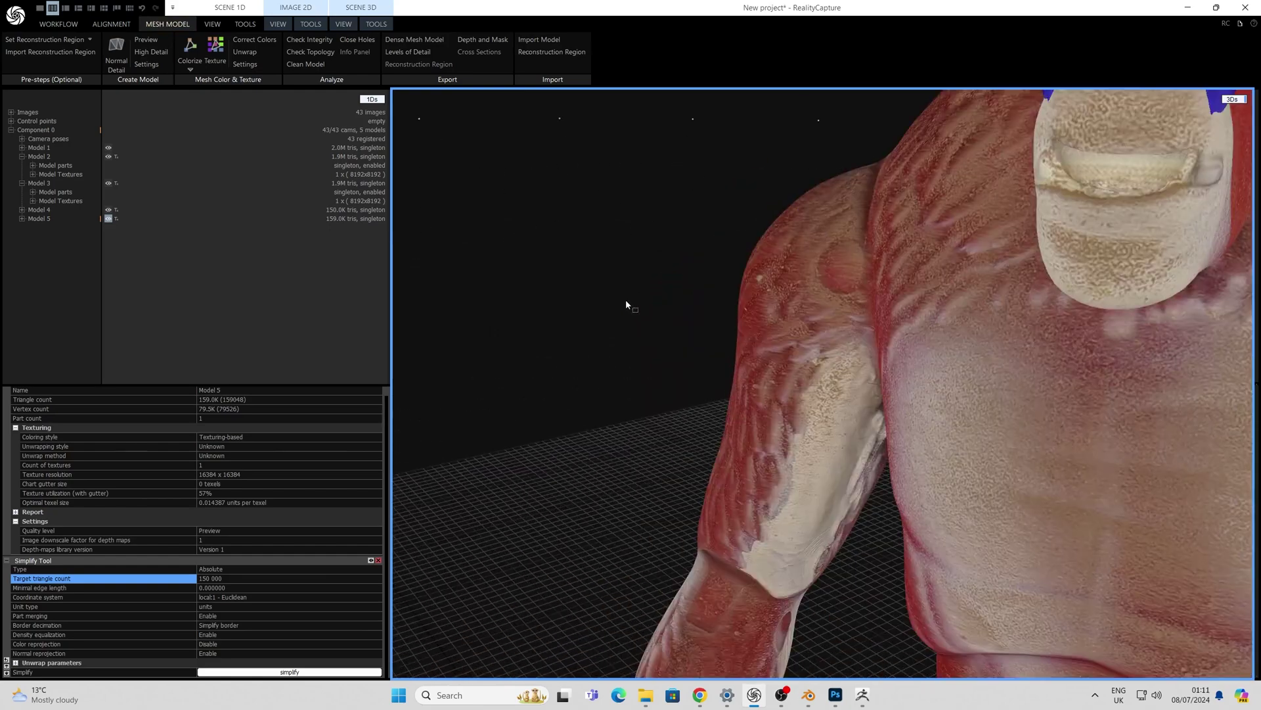
scroll(626, 304, down, 5)
drag(626, 305, 701, 310)
scroll(602, 319, up, 5)
scroll(602, 318, down, 5)
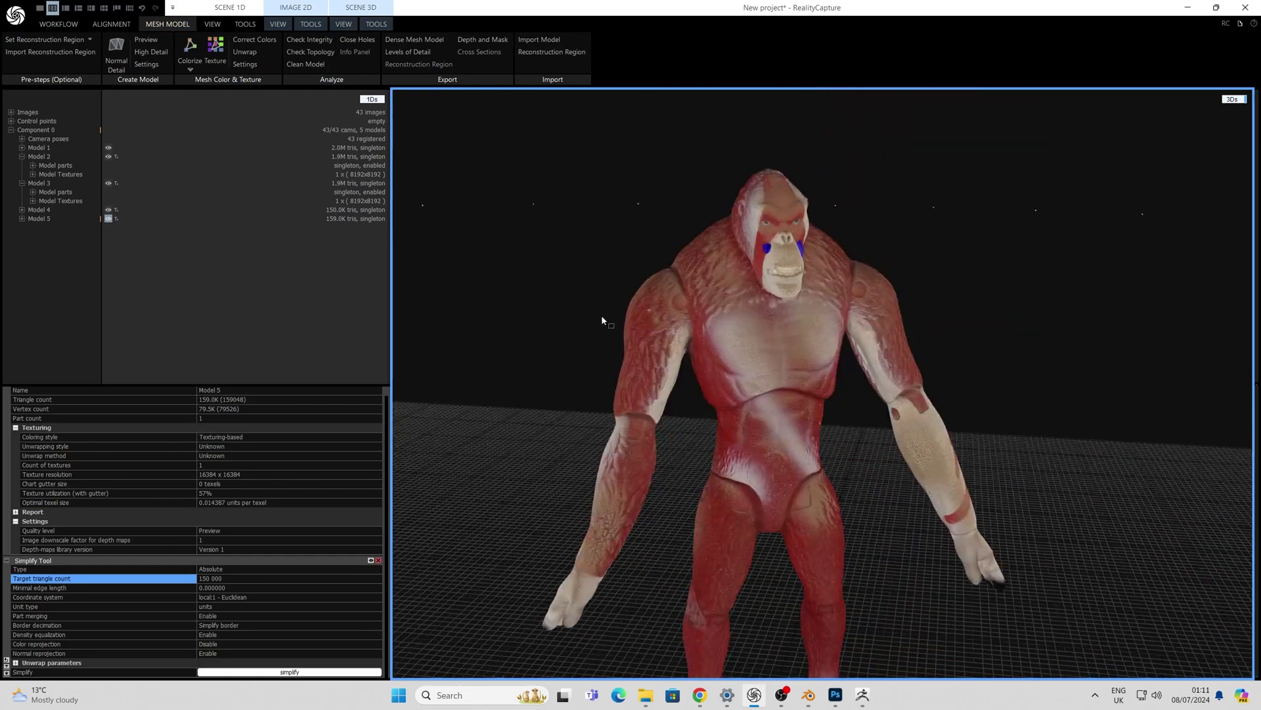
scroll(602, 318, down, 2)
drag(602, 319, 492, 310)
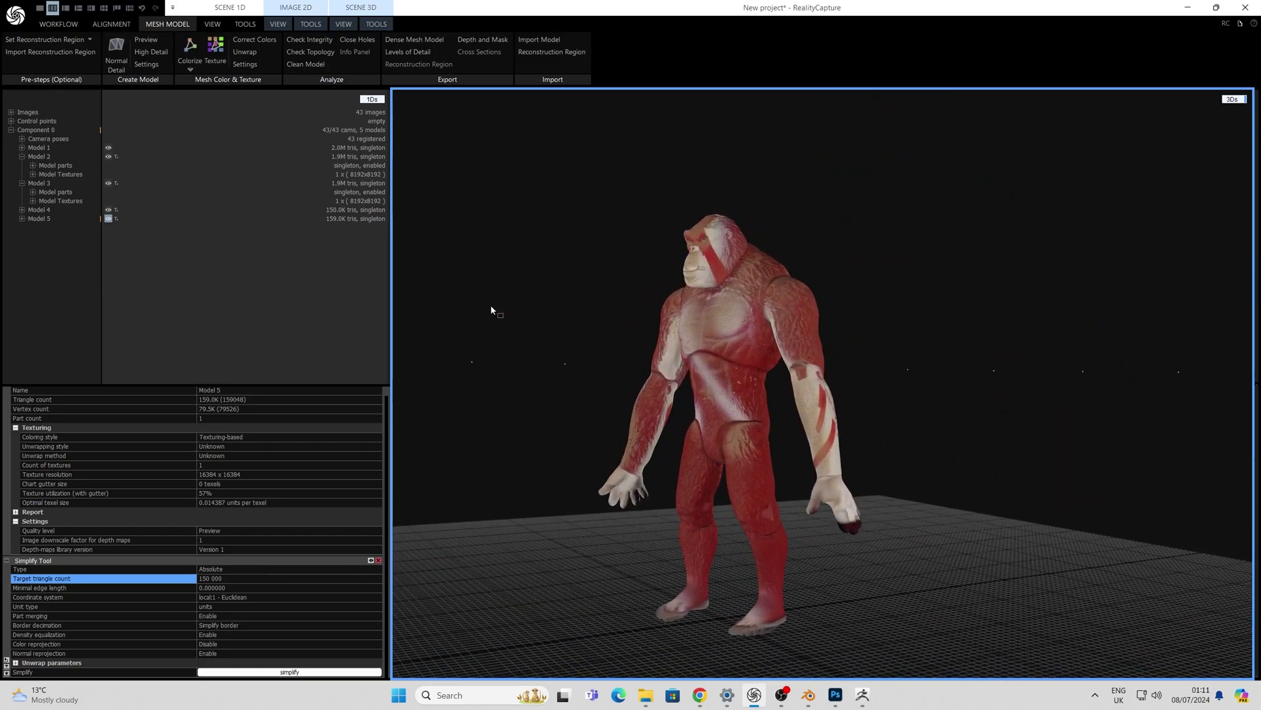
Step: Export the textured gorilla model in Wavefront OBJ format
click(15, 19)
click(38, 155)
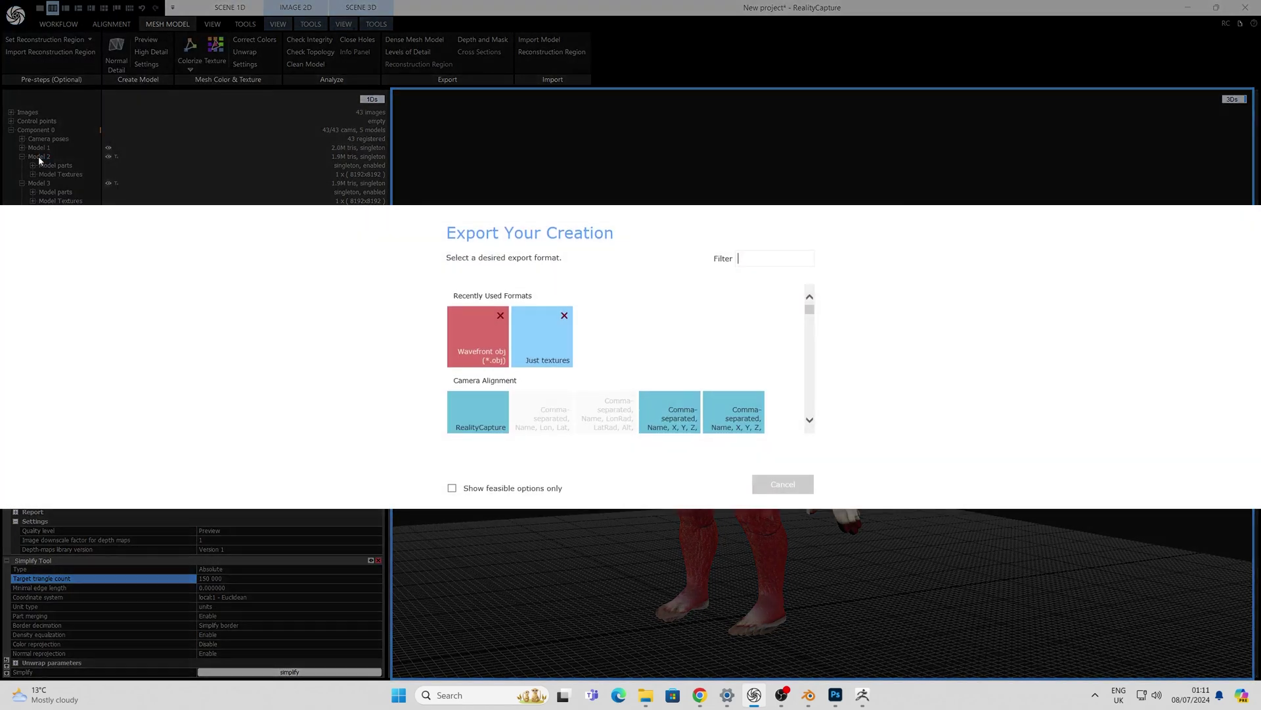
click(484, 360)
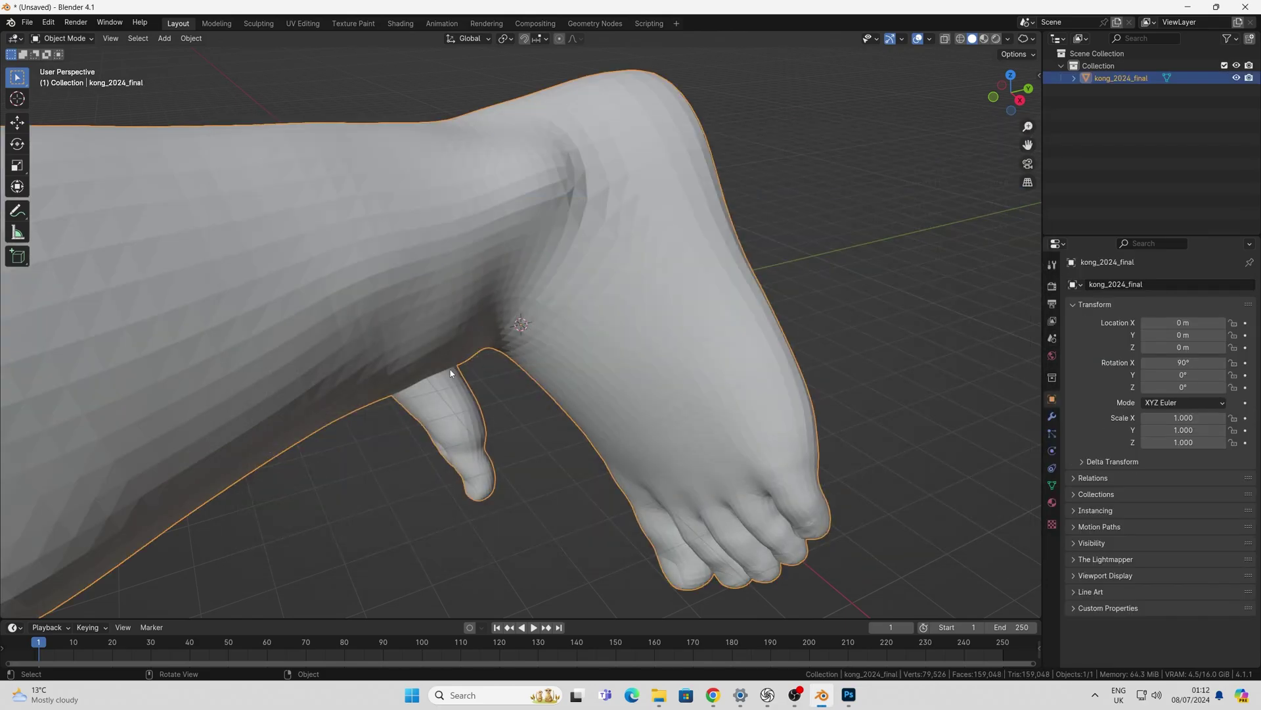
Step: In Blender, view the imported kong_2024_final model from the front and rotate it about the X axis to 0°
scroll(464, 346, down, 9)
middle_drag(450, 369, 537, 200)
scroll(529, 218, down, 4)
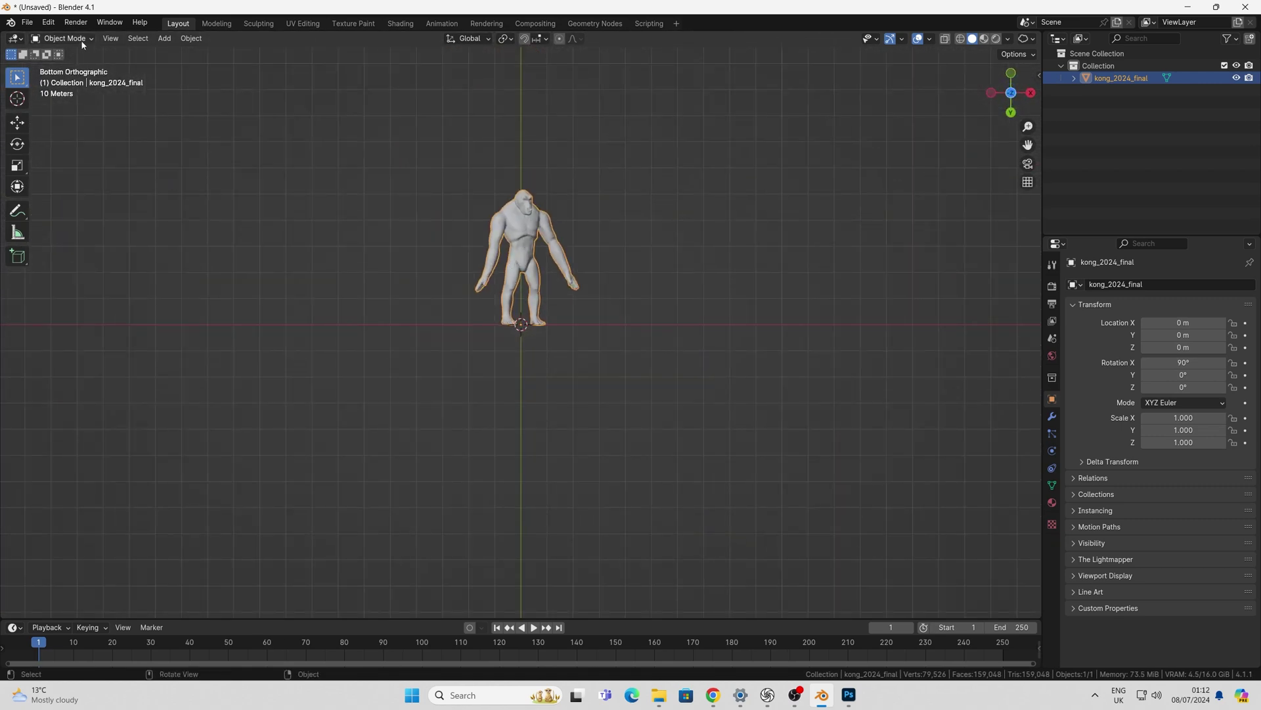
click(105, 42)
mouse_move(155, 199)
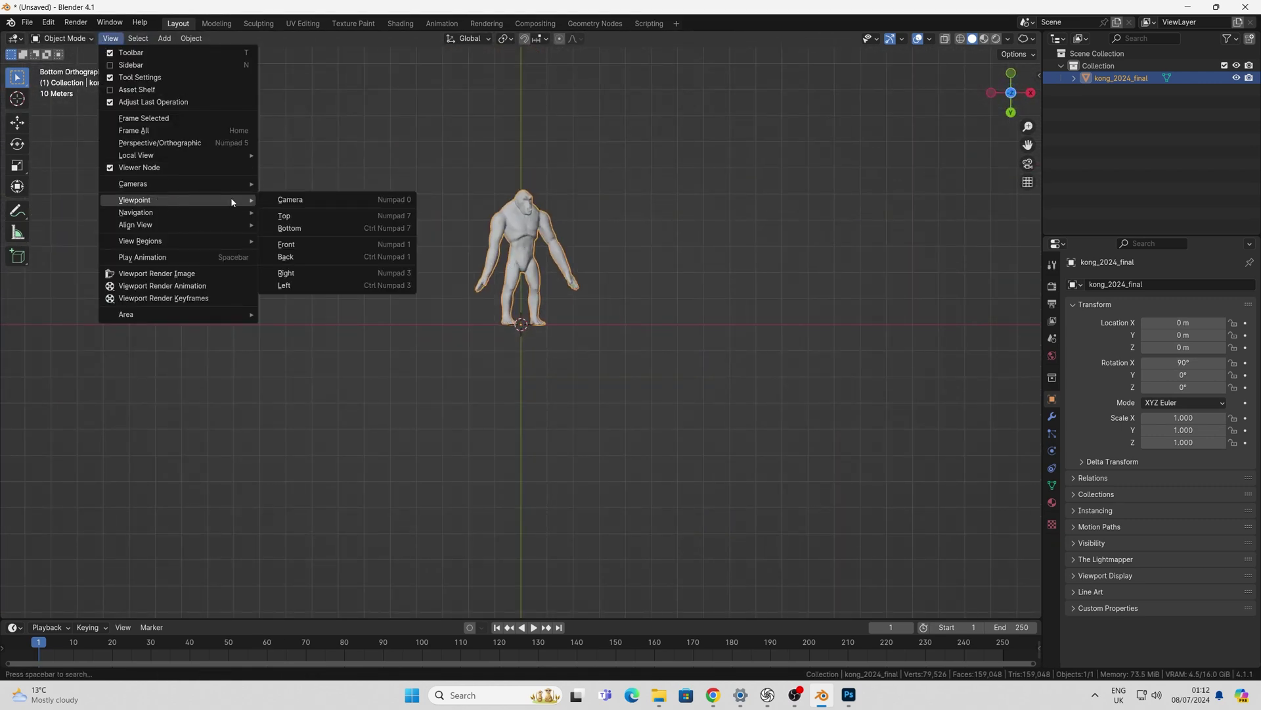
click(316, 249)
key(r)
key(x)
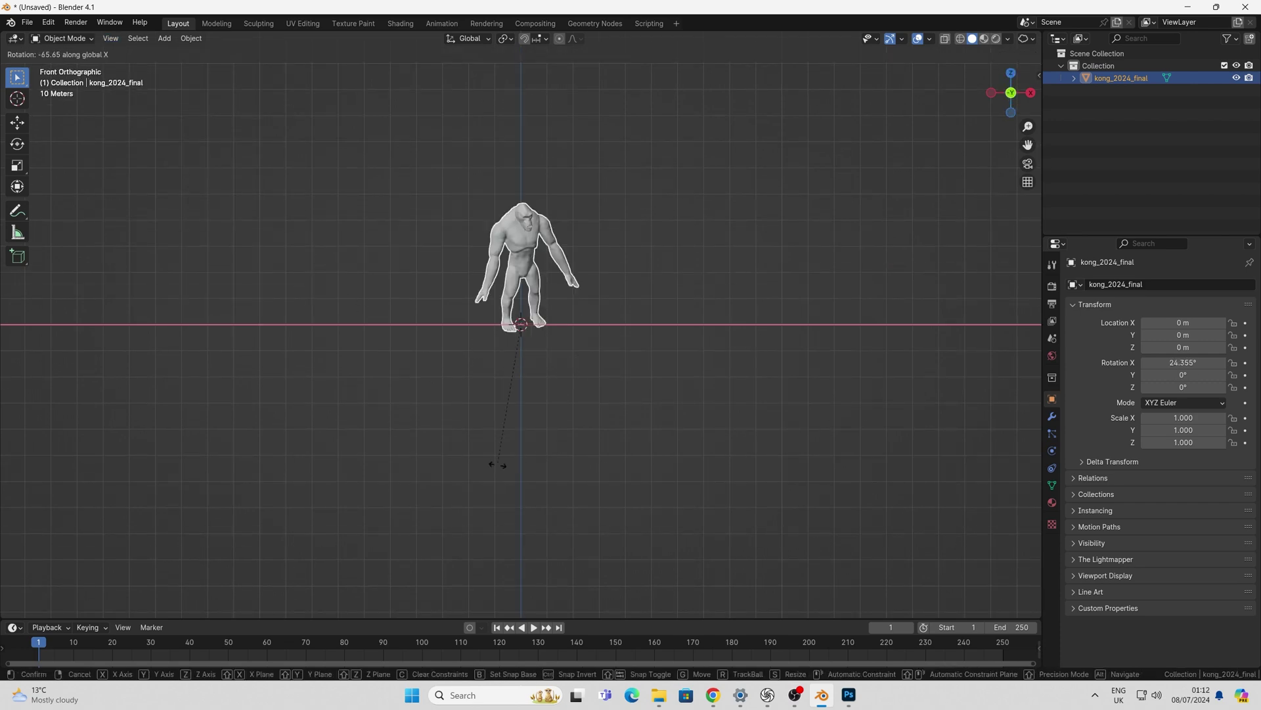
ctrl+click(504, 463)
Step: Rotate the gorilla to about -20.6° around the Z axis so that it faces the front
middle_drag(439, 316, 471, 318)
key(r)
key(z)
click(420, 387)
Step: Raise the gorilla to about 0.25 m on Z and tilt it slightly about the X axis to level its feet
scroll(460, 394, up, 7)
key(ctrl+KP_3)
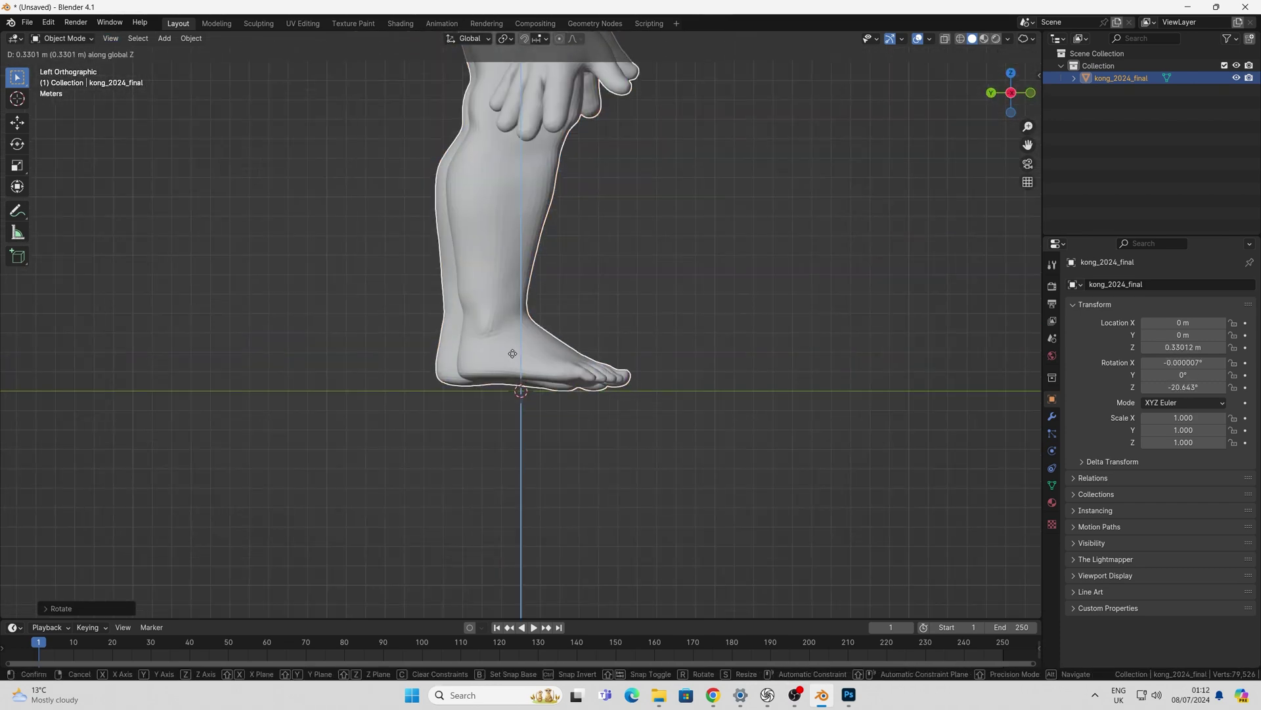
key(KP_1)
key(ctrl+KP_3)
key(r)
key(x)
click(512, 352)
Step: Scale the gorilla uniformly to 0.035 so that it stands 1.8 m tall, with its transform values displayed
key(KP_1)
key(n)
key(s)
shift+middle_drag(516, 197, 560, 338)
click(558, 604)
key(s)
key(Return)
scroll(492, 172, up, 9)
key(s)
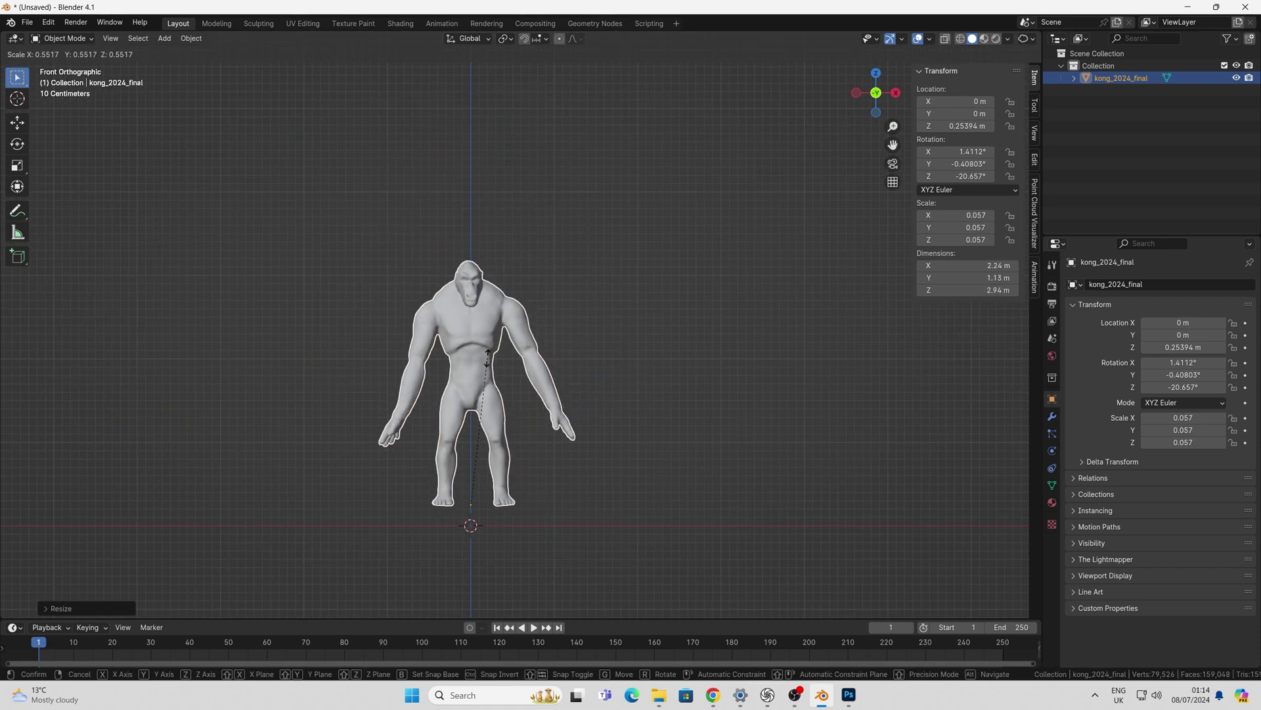
click(500, 419)
Step: Move the gorilla's feet down to the ground line and apply all its transforms
shift+middle_drag(499, 418, 535, 266)
scroll(545, 253, up, 5)
key(g)
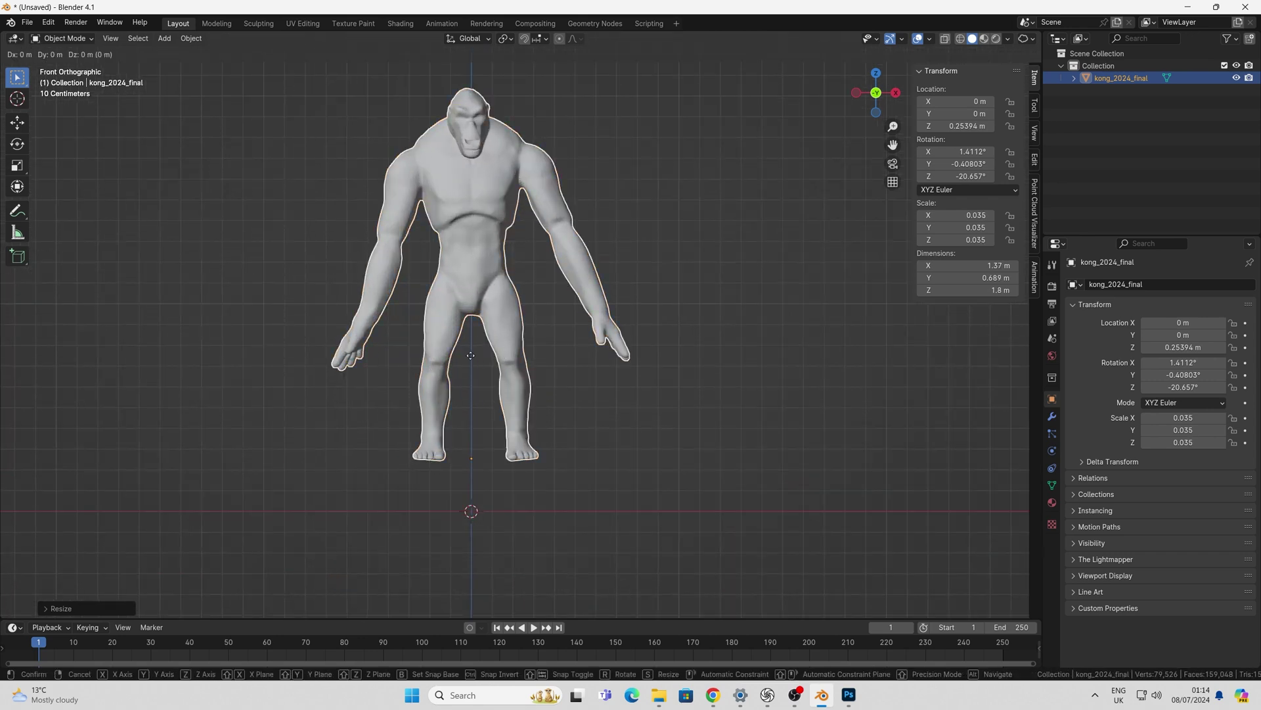
key(z)
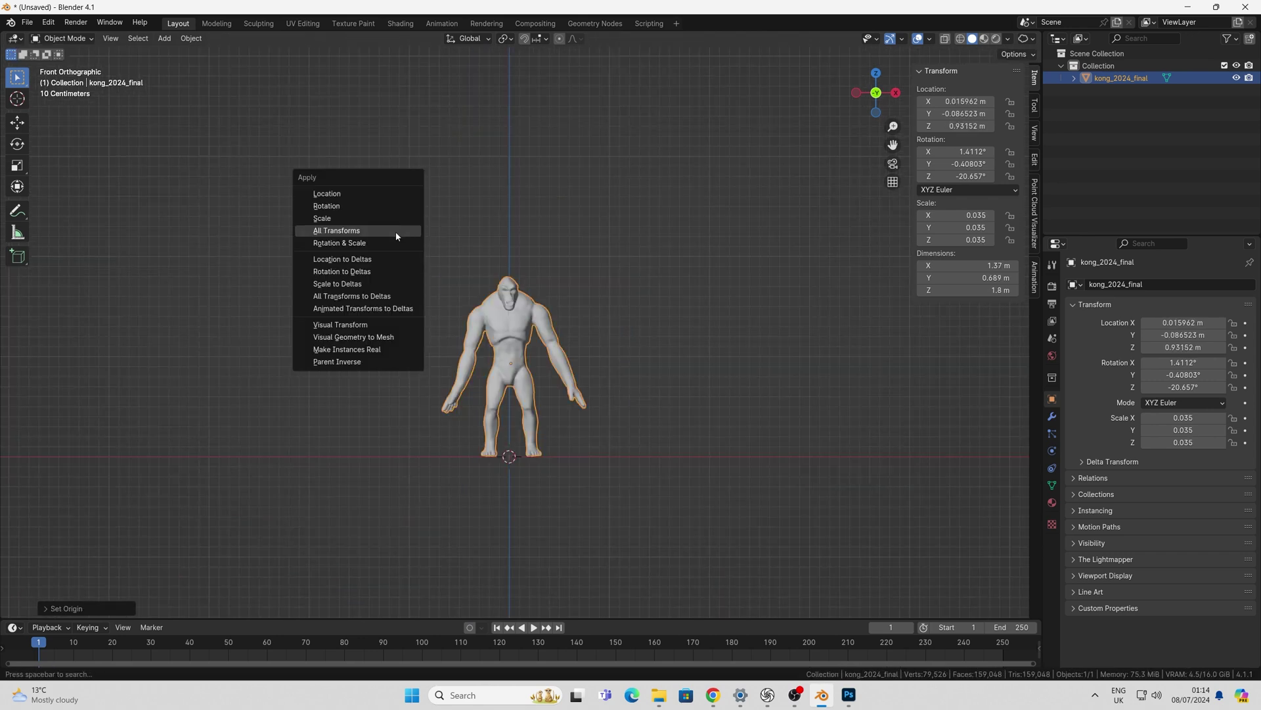
click(394, 228)
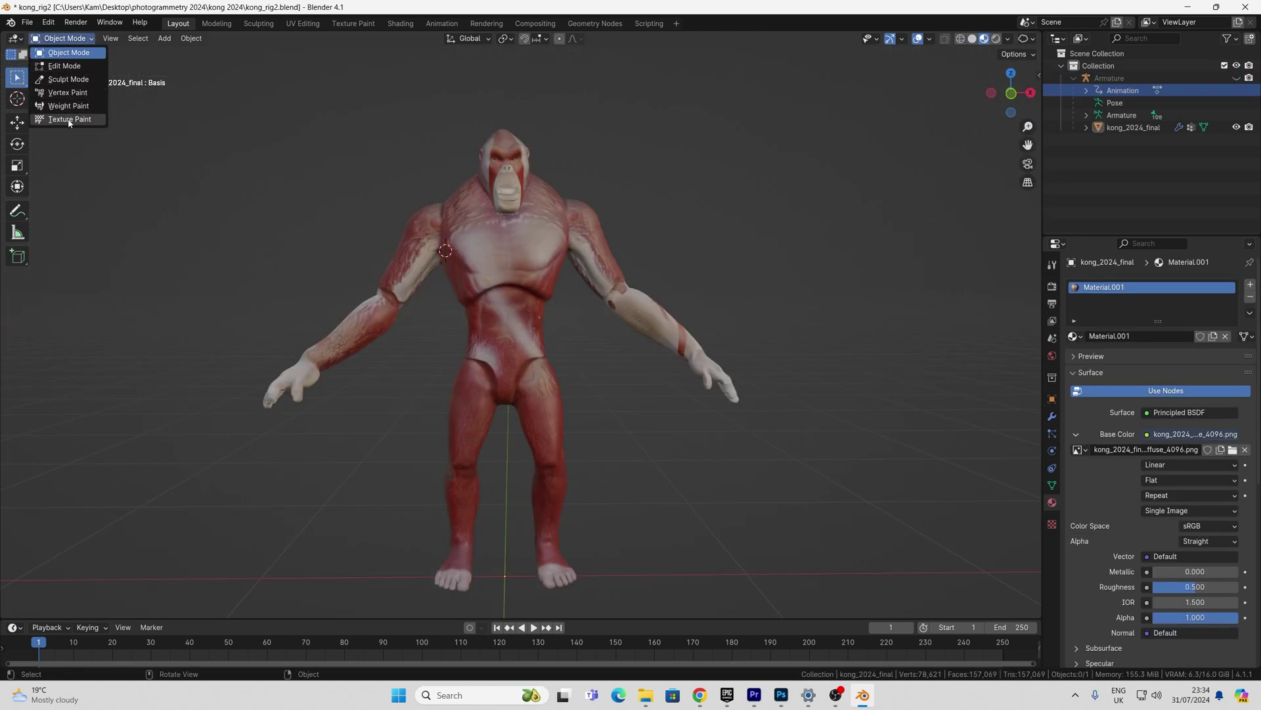
Step: Switch the gorilla to Texture Paint mode and clone clean skin texture over the dark patches on its fingers
click(69, 119)
middle_drag(189, 267, 214, 271)
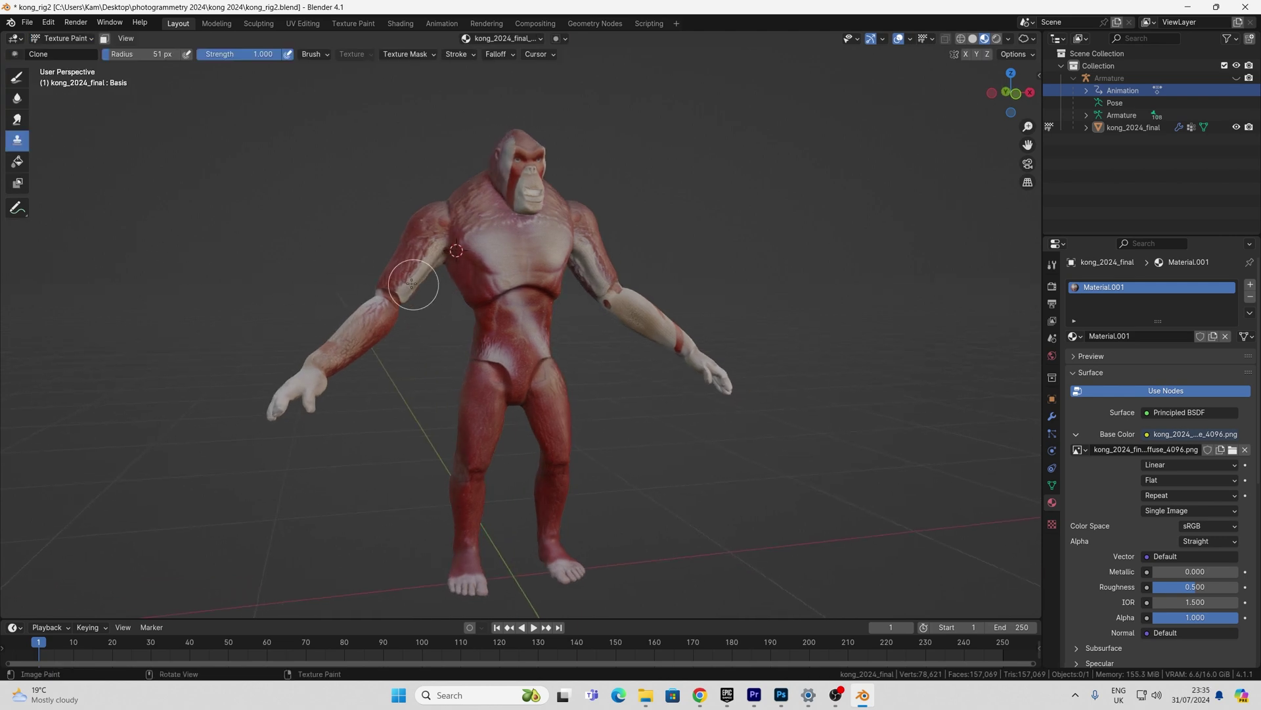
shift+middle_drag(409, 282, 425, 291)
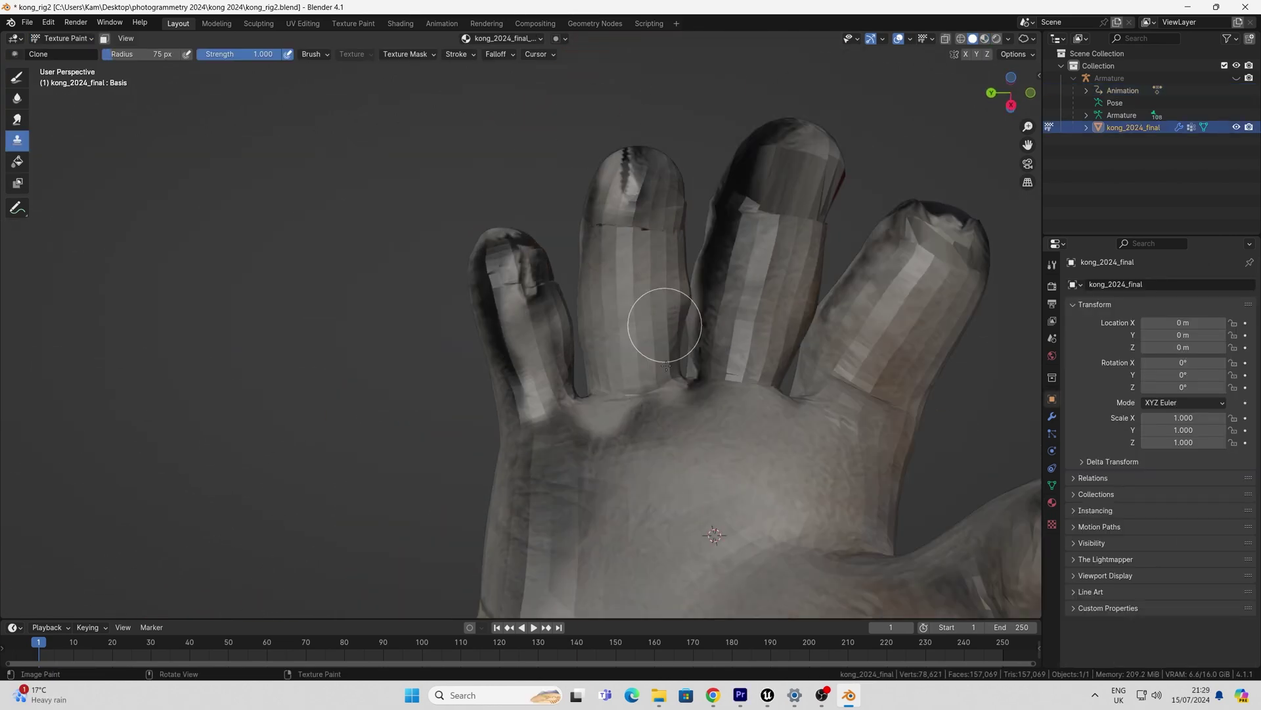
middle_drag(664, 327, 761, 577)
scroll(372, 403, up, 2)
middle_drag(373, 412, 234, 305)
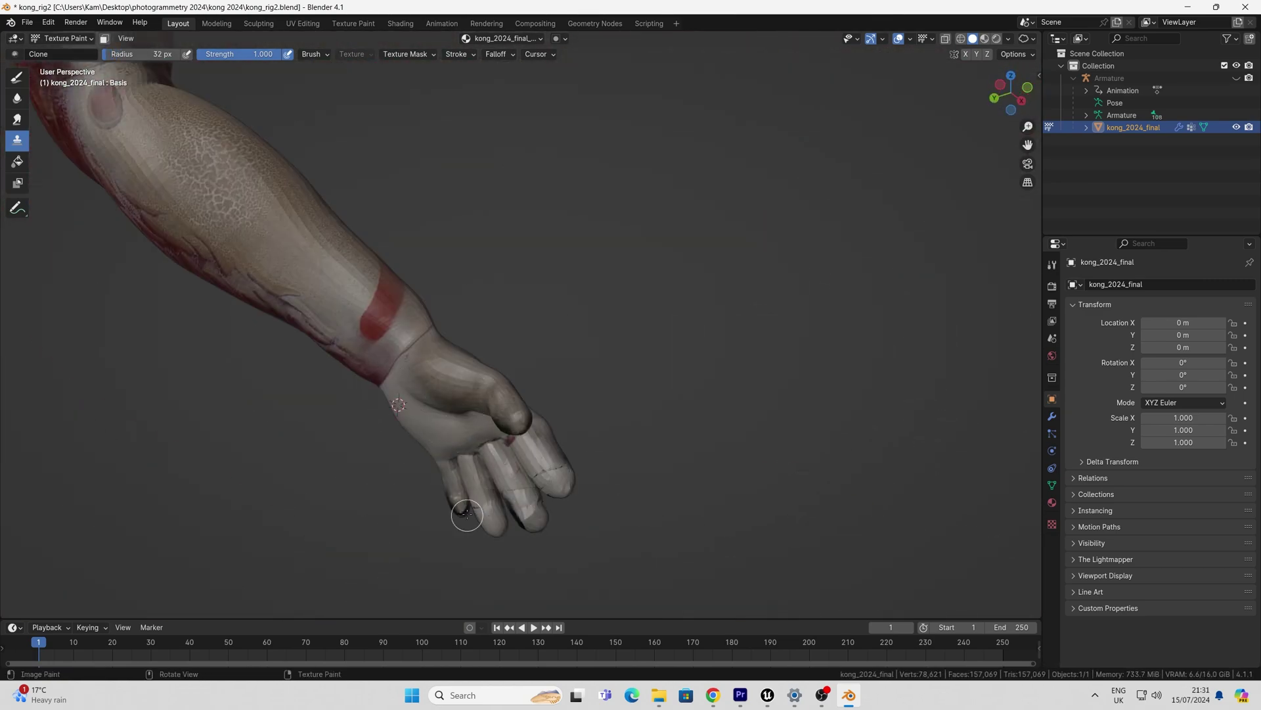
Step: Retouch the remaining dark fingertips and the discoloured toes with the Clone brush, resizing the brush to suit each area
mouse_move(452, 517)
middle_down()
mouse_move(374, 515)
mouse_move(712, 189)
mouse_move(594, 487)
mouse_move(554, 224)
middle_up()
key(f)
key(f)
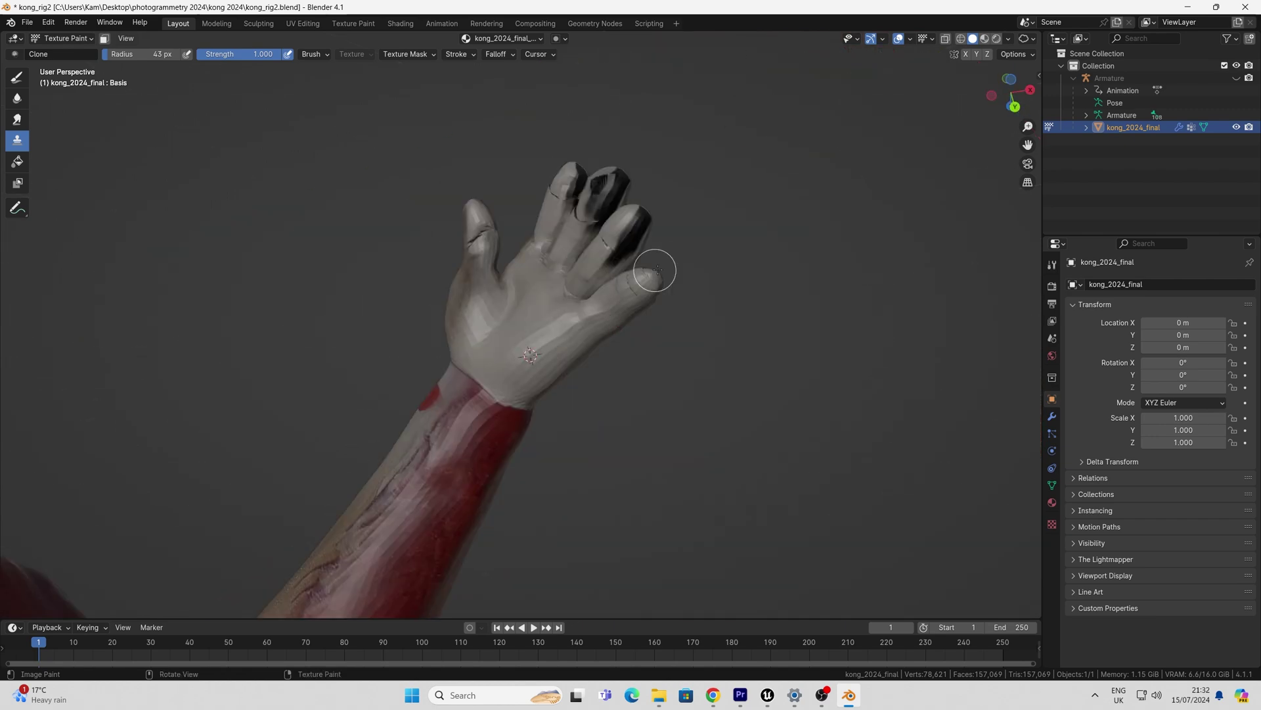
mouse_move(656, 273)
middle_down()
mouse_move(394, 309)
mouse_move(585, 442)
middle_up()
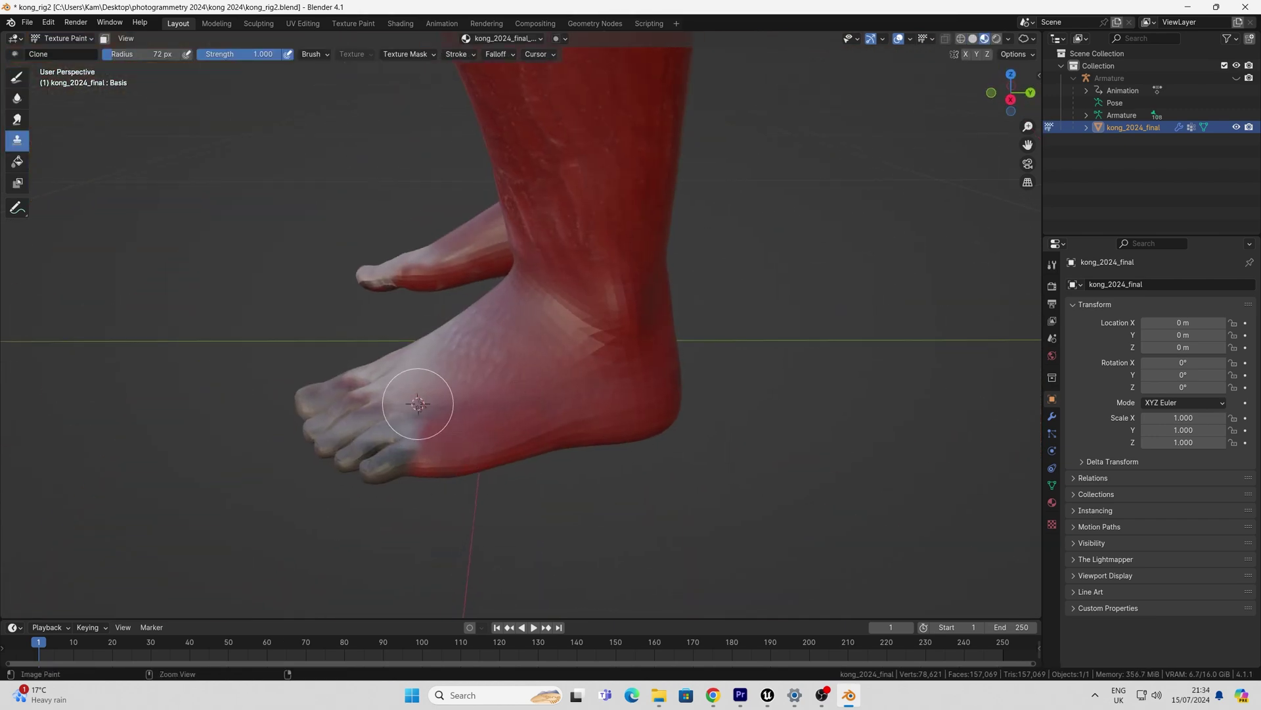
middle_drag(428, 444, 625, 365)
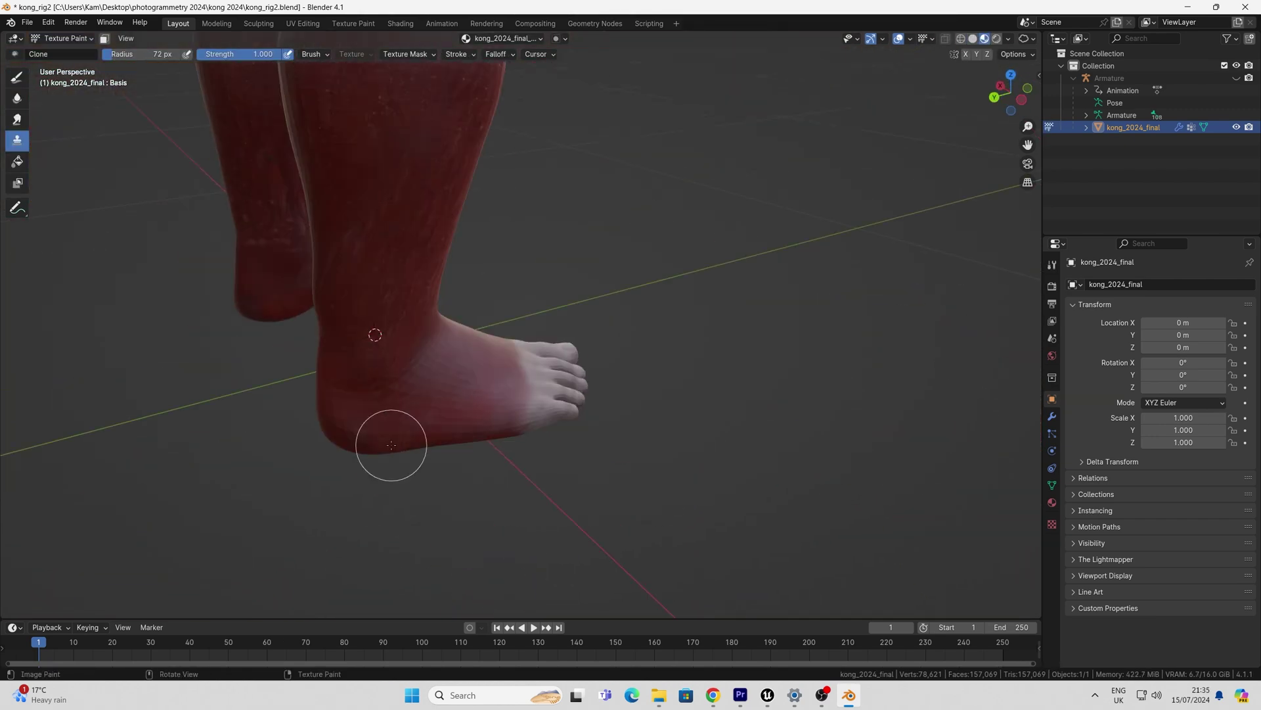
mouse_move(388, 442)
middle_down()
mouse_move(460, 427)
mouse_move(539, 460)
mouse_move(585, 506)
mouse_move(529, 296)
mouse_move(507, 386)
mouse_move(732, 397)
mouse_move(638, 482)
mouse_move(619, 361)
mouse_move(653, 459)
mouse_move(445, 400)
middle_up()
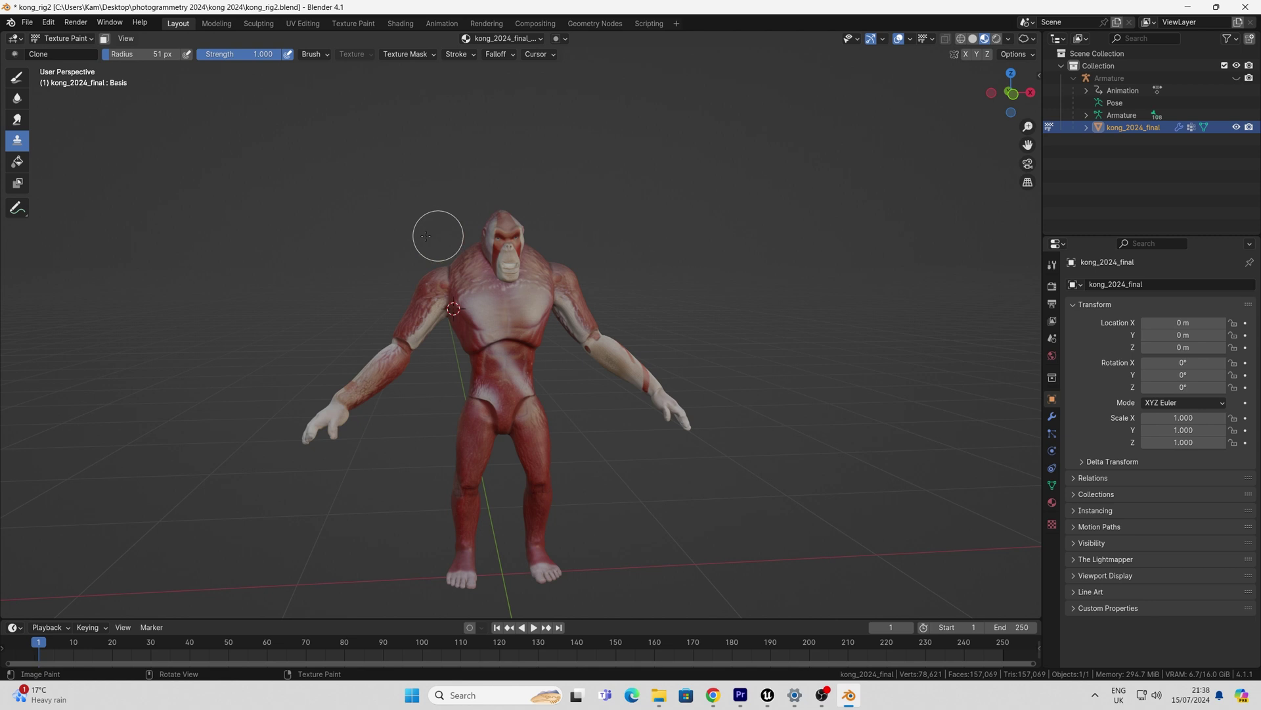
Step: Save all the painted texture images of the gorilla
click(502, 38)
click(491, 99)
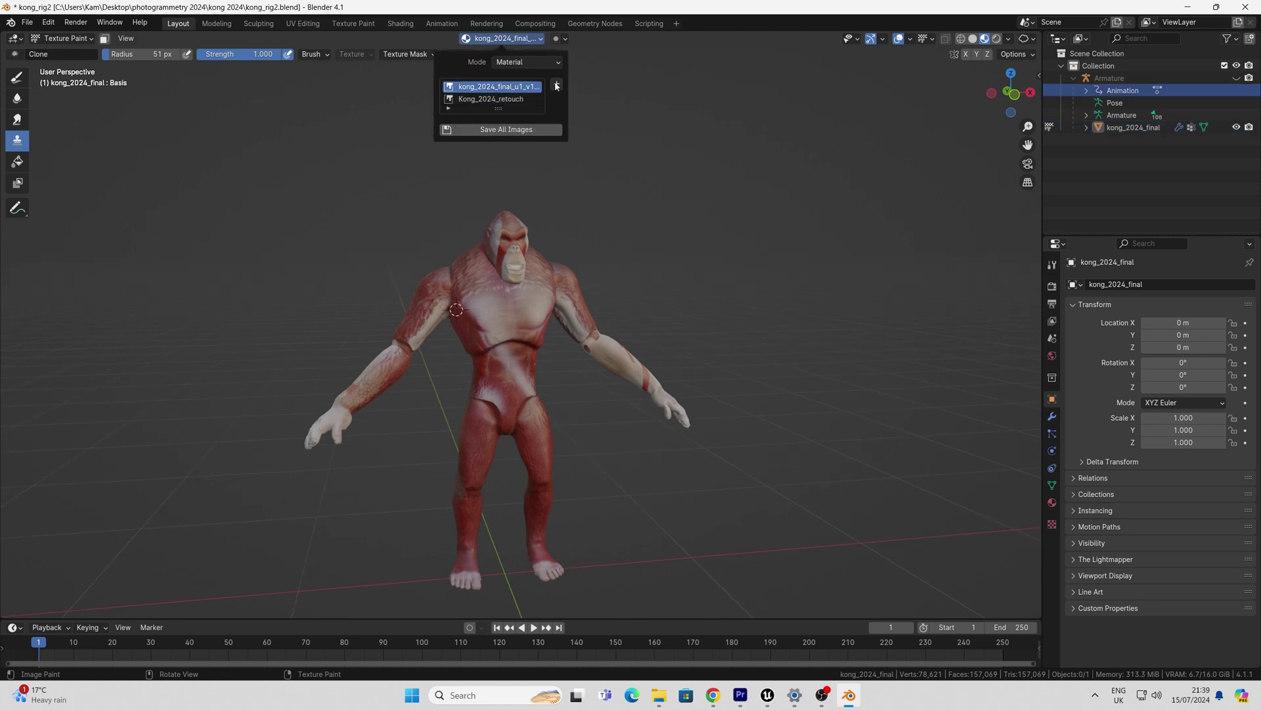
click(505, 130)
middle_drag(254, 211, 269, 220)
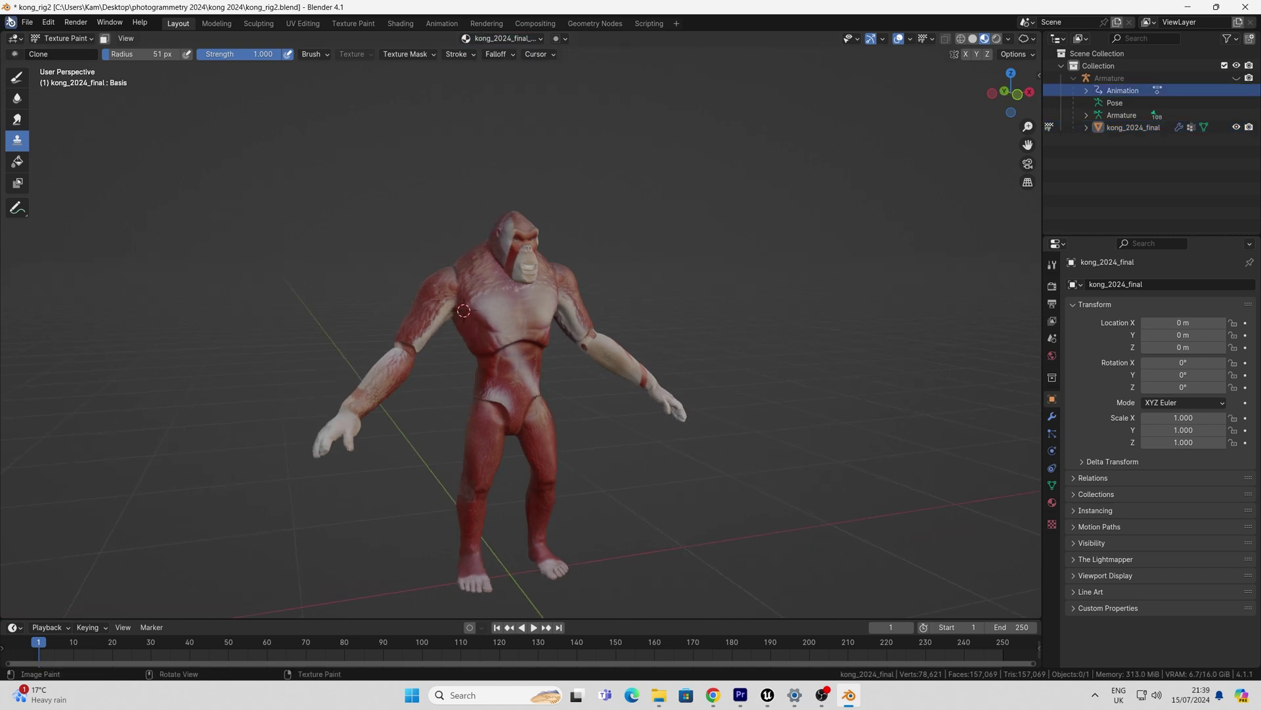
click(27, 23)
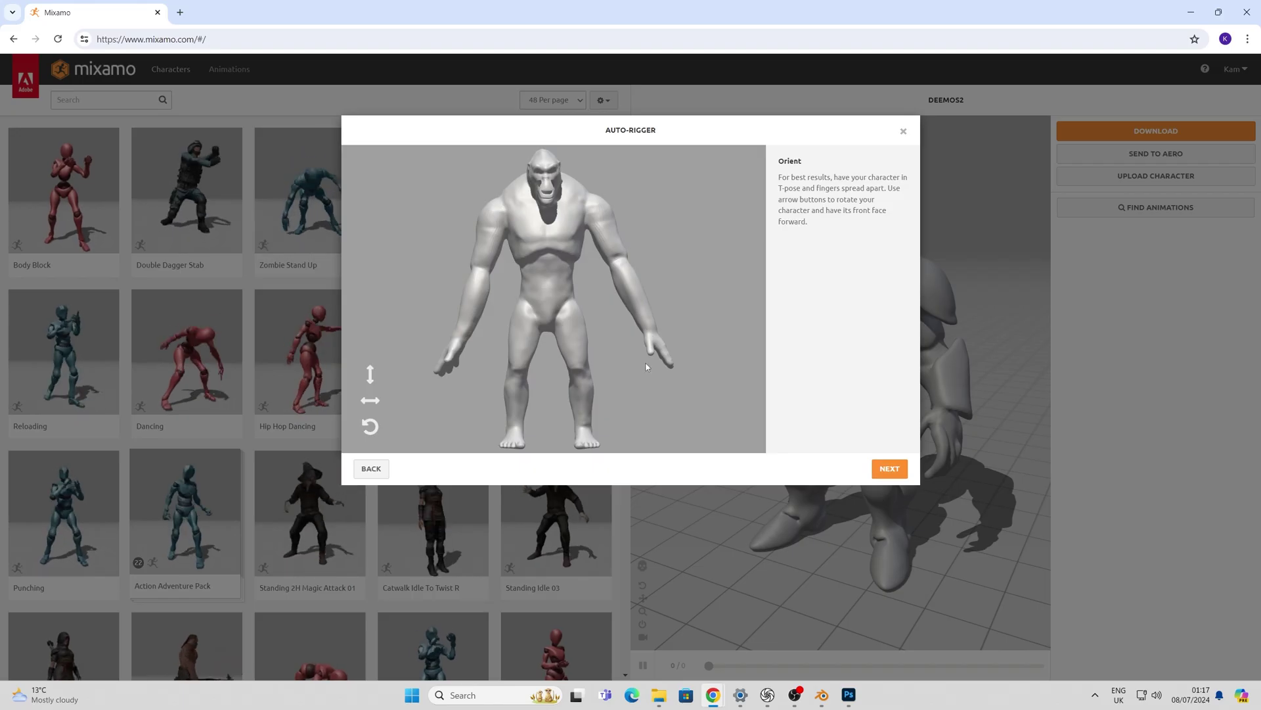
Step: In Mixamo's Auto-Rigger, accept the gorilla's orientation and place the chin and wrist markers with symmetry off
click(894, 469)
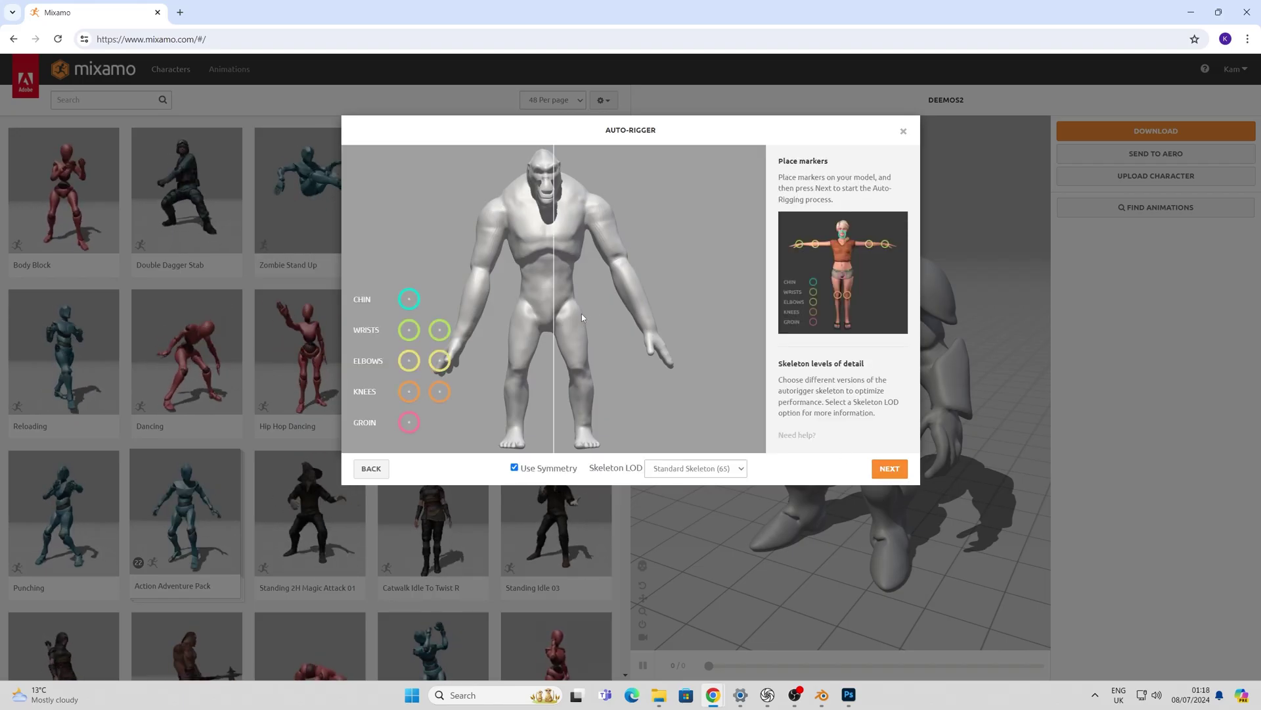
mouse_move(408, 299)
mouse_down()
mouse_move(415, 264)
mouse_move(547, 203)
mouse_up()
drag(409, 329, 461, 337)
drag(440, 330, 628, 335)
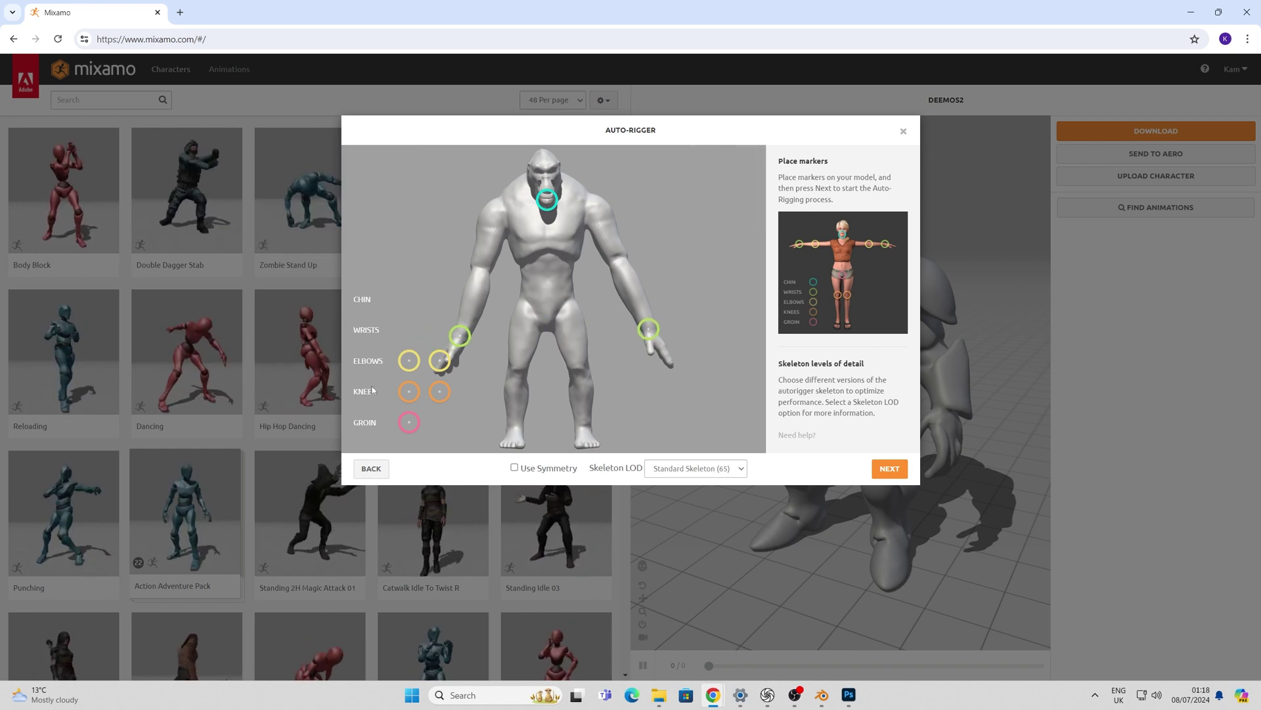
Step: Place the elbow, knee and groin markers on the gorilla and start the auto-rigging with the Standard Skeleton (65)
drag(410, 366, 480, 276)
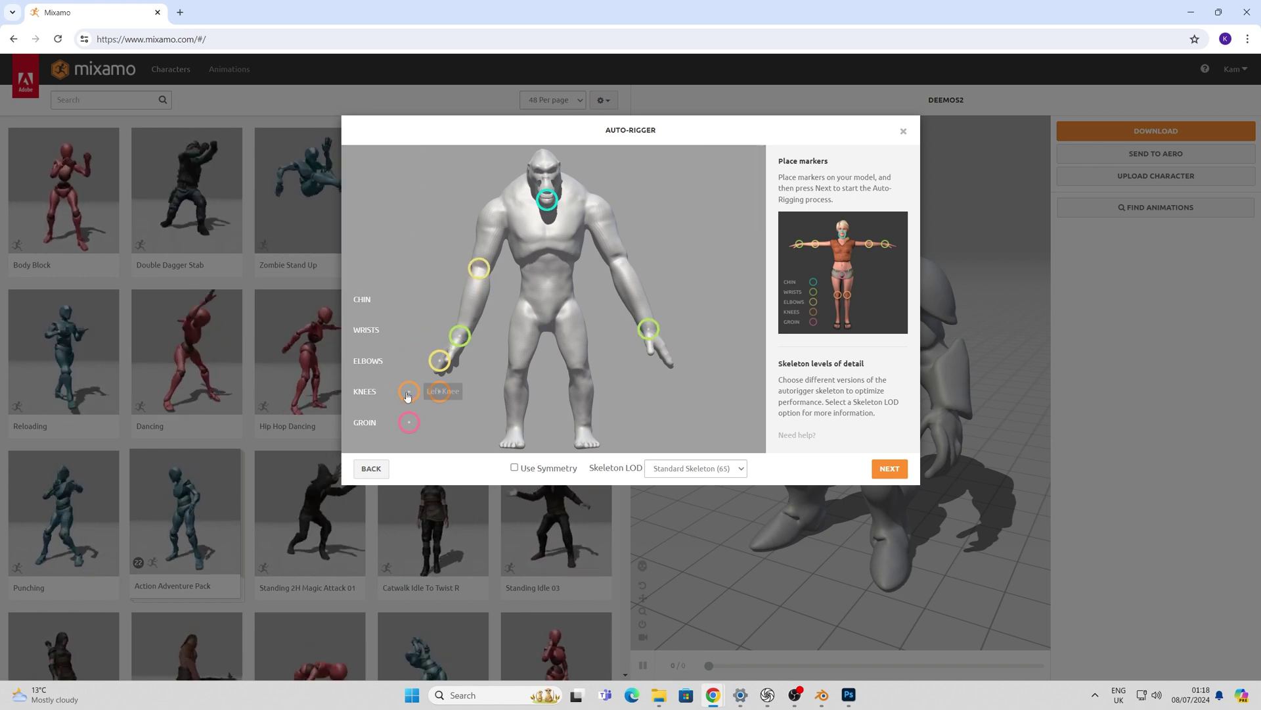
drag(439, 360, 619, 263)
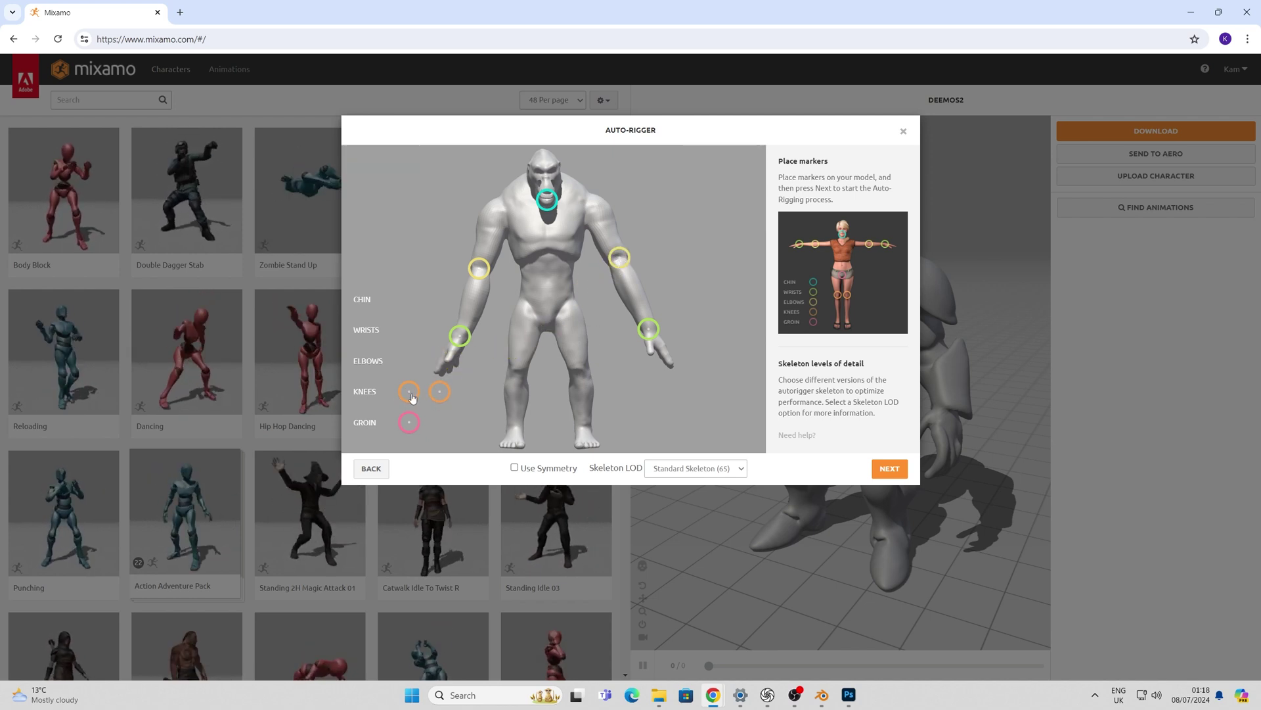
drag(411, 393, 518, 371)
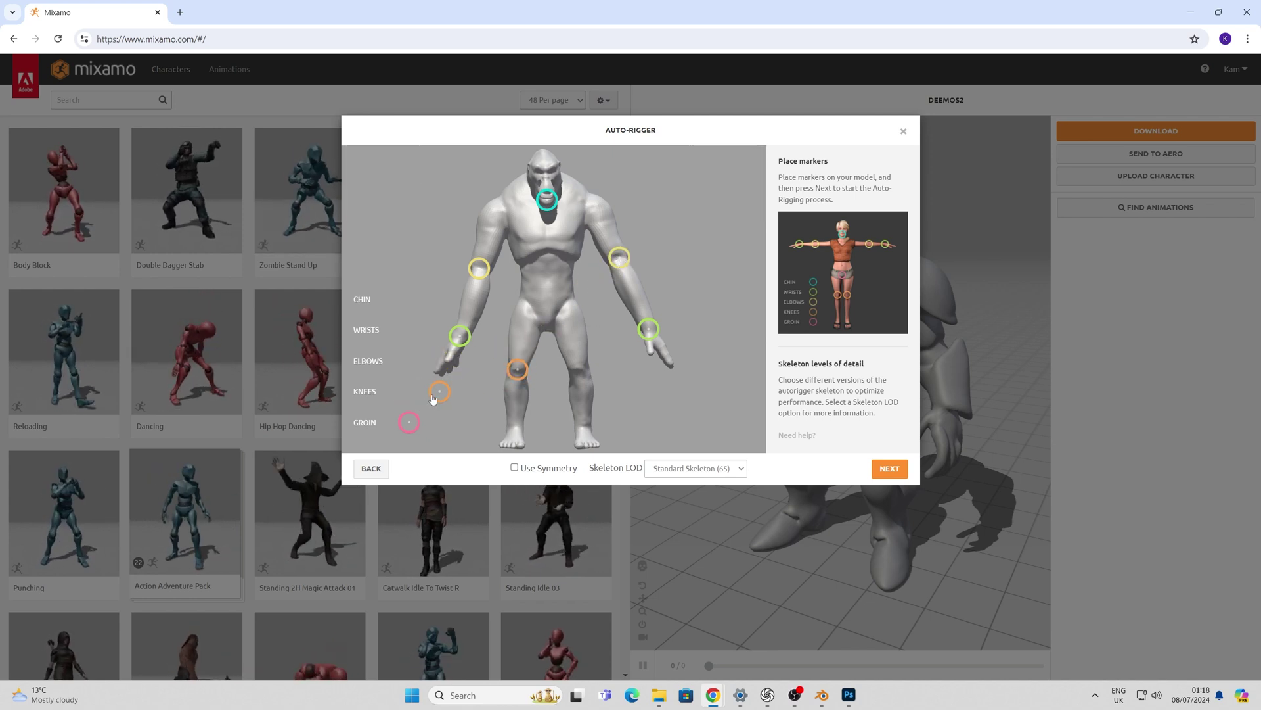
mouse_move(439, 391)
mouse_down()
mouse_move(565, 388)
mouse_move(579, 371)
mouse_up()
mouse_move(409, 422)
mouse_down()
mouse_move(516, 348)
mouse_move(521, 320)
mouse_up()
click(890, 468)
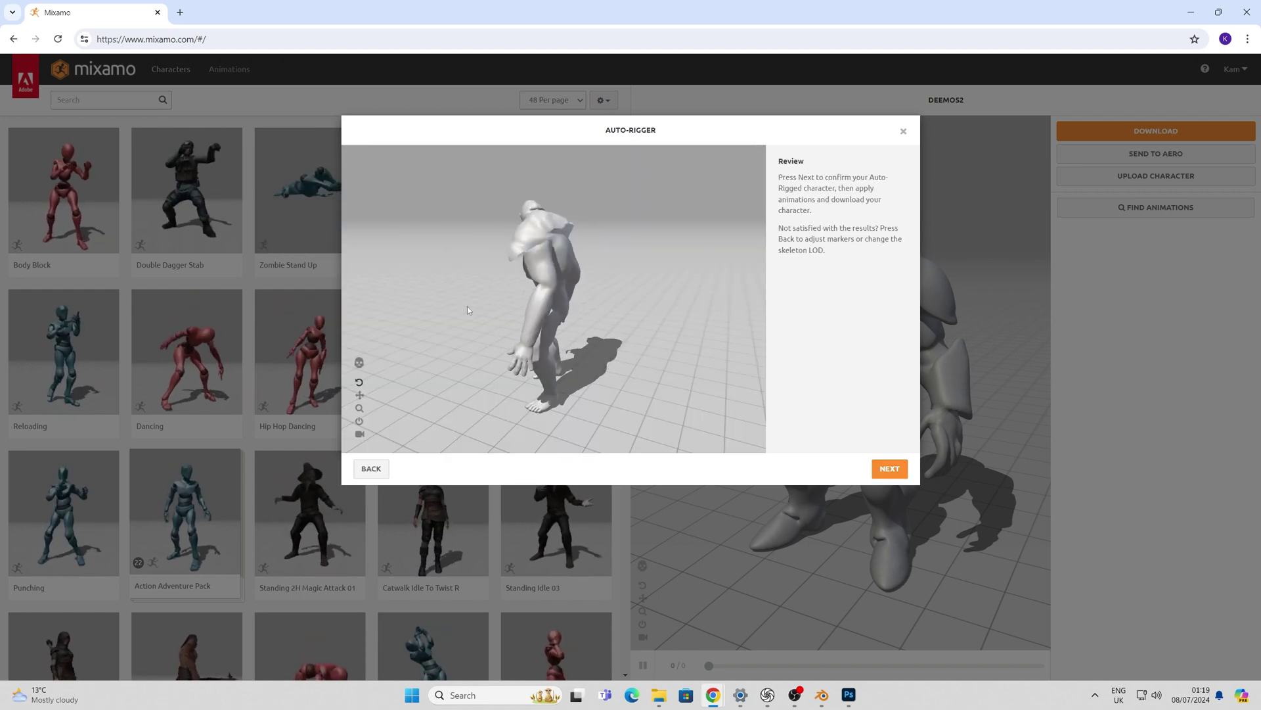
Step: Inspect the auto-rigged gorilla's animation preview from several angles and close up for deformation problems
drag(475, 301, 609, 312)
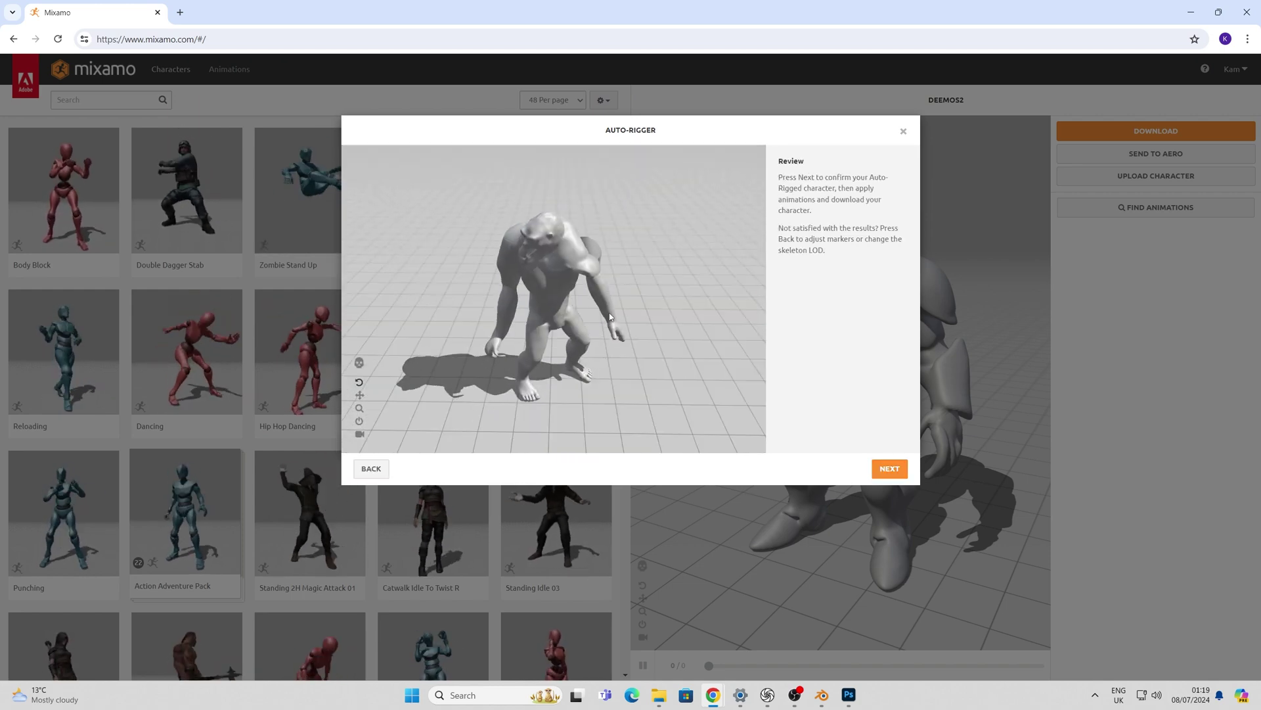
scroll(553, 276, up, 5)
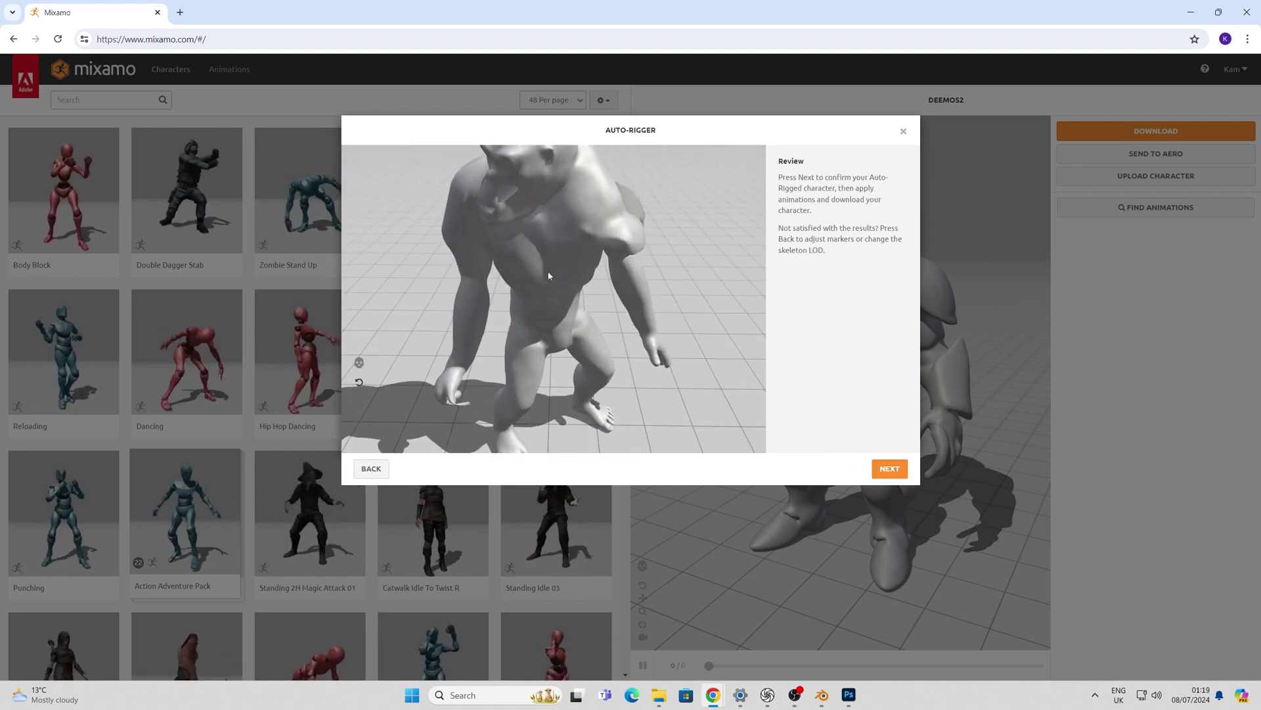
mouse_move(553, 273)
mouse_down()
mouse_move(576, 251)
mouse_move(678, 281)
mouse_move(601, 298)
mouse_move(554, 250)
mouse_move(676, 281)
mouse_move(466, 266)
mouse_move(557, 253)
mouse_up()
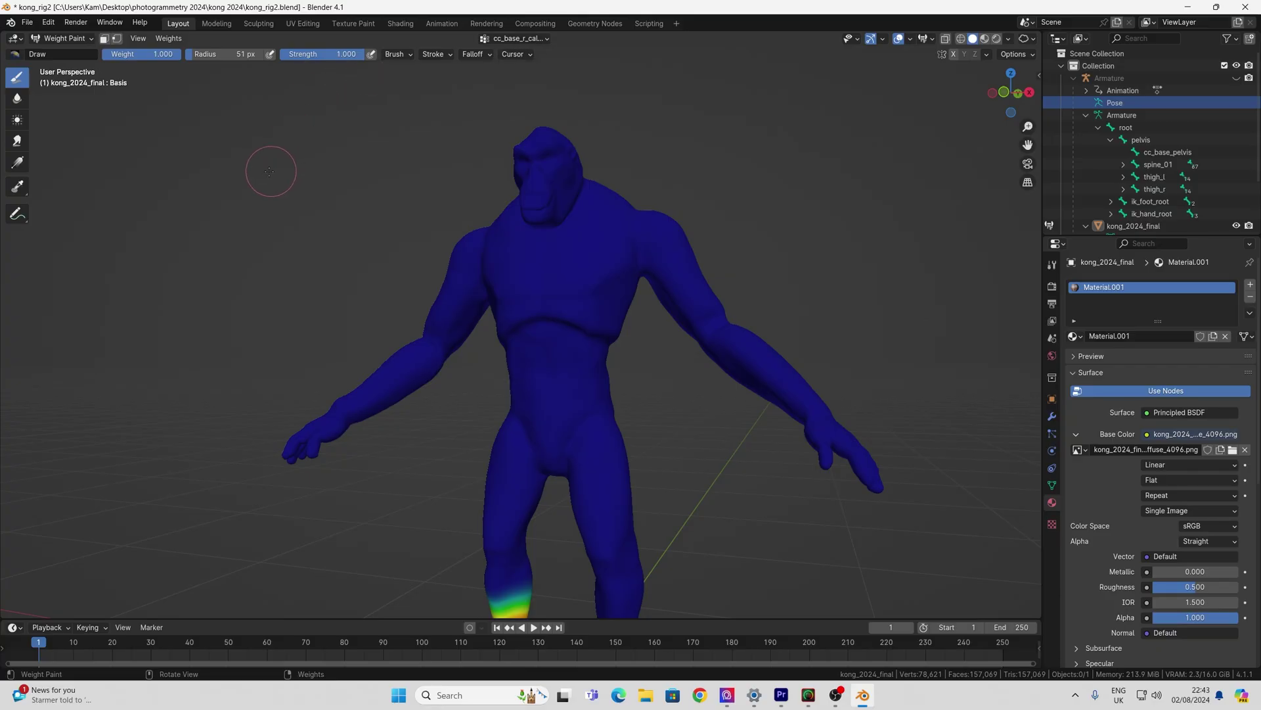
Step: In Blender's Weight Paint mode, examine the gorilla's weights for several vertex groups, including thigh_twist_01_r and foot_l
click(65, 41)
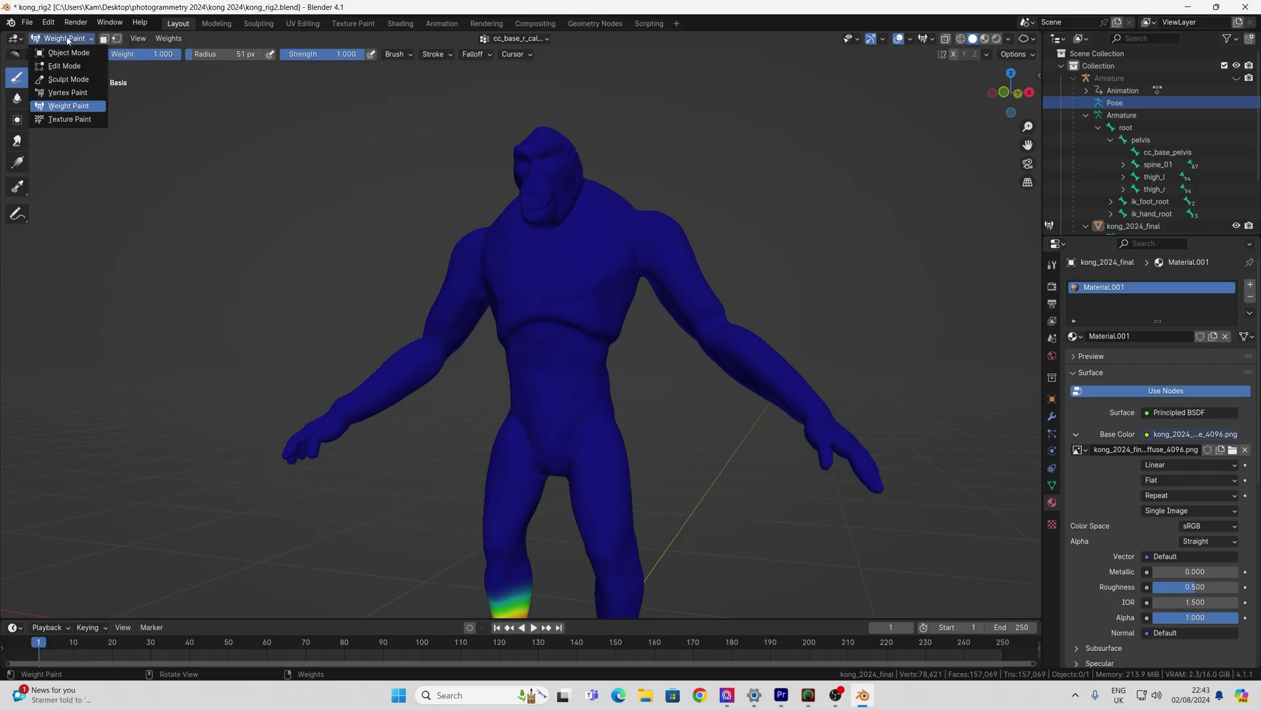
click(89, 108)
click(519, 38)
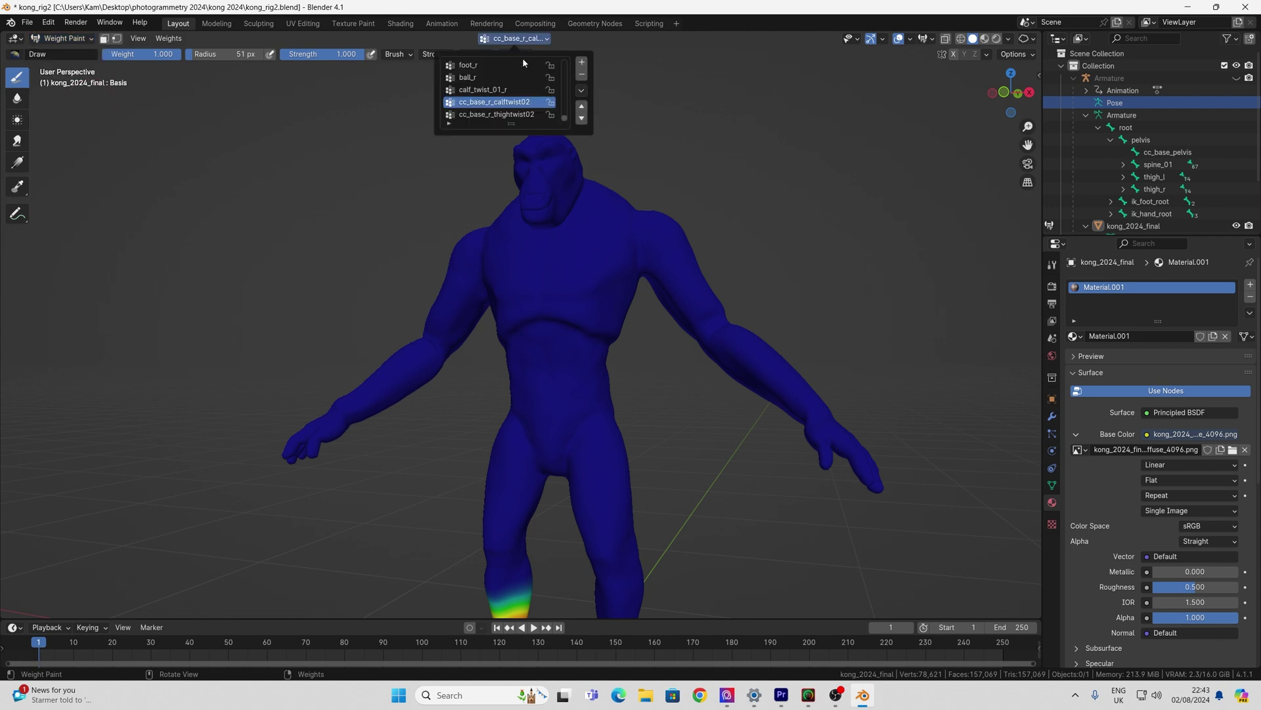
scroll(491, 78, down, 3)
click(491, 77)
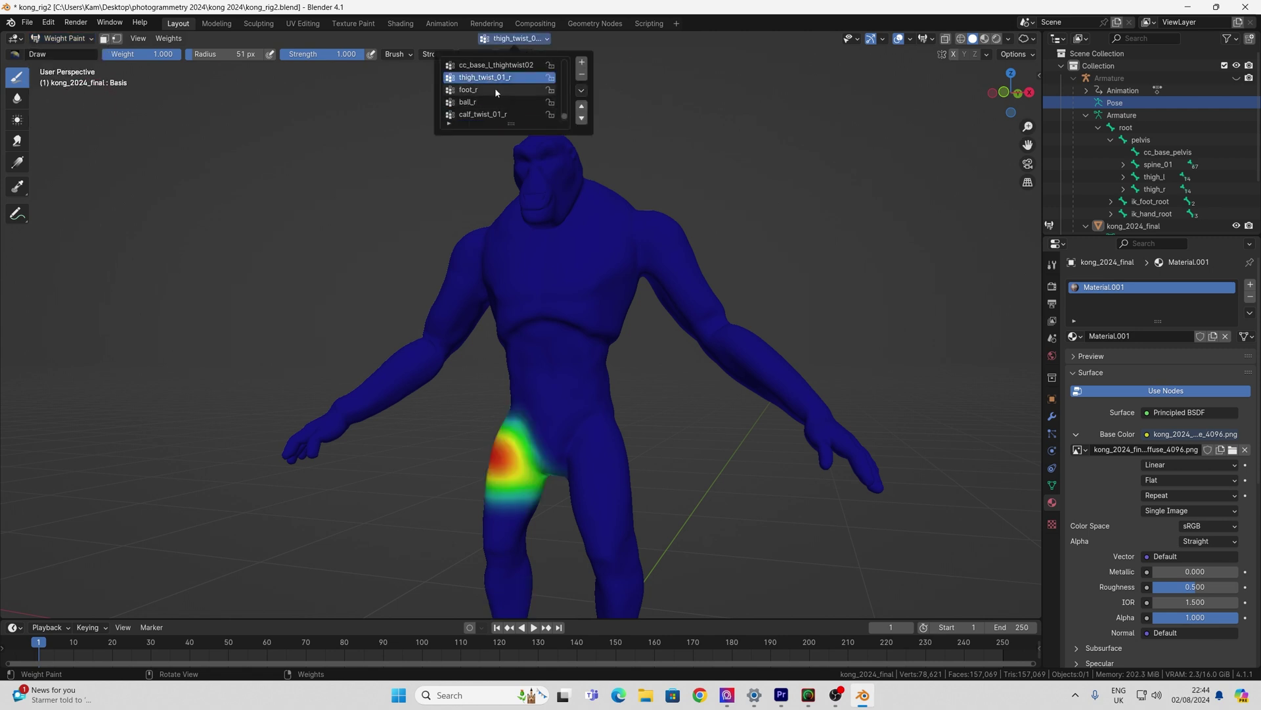
scroll(494, 82, up, 4)
click(494, 79)
scroll(494, 82, up, 2)
click(489, 78)
scroll(486, 88, up, 3)
click(473, 114)
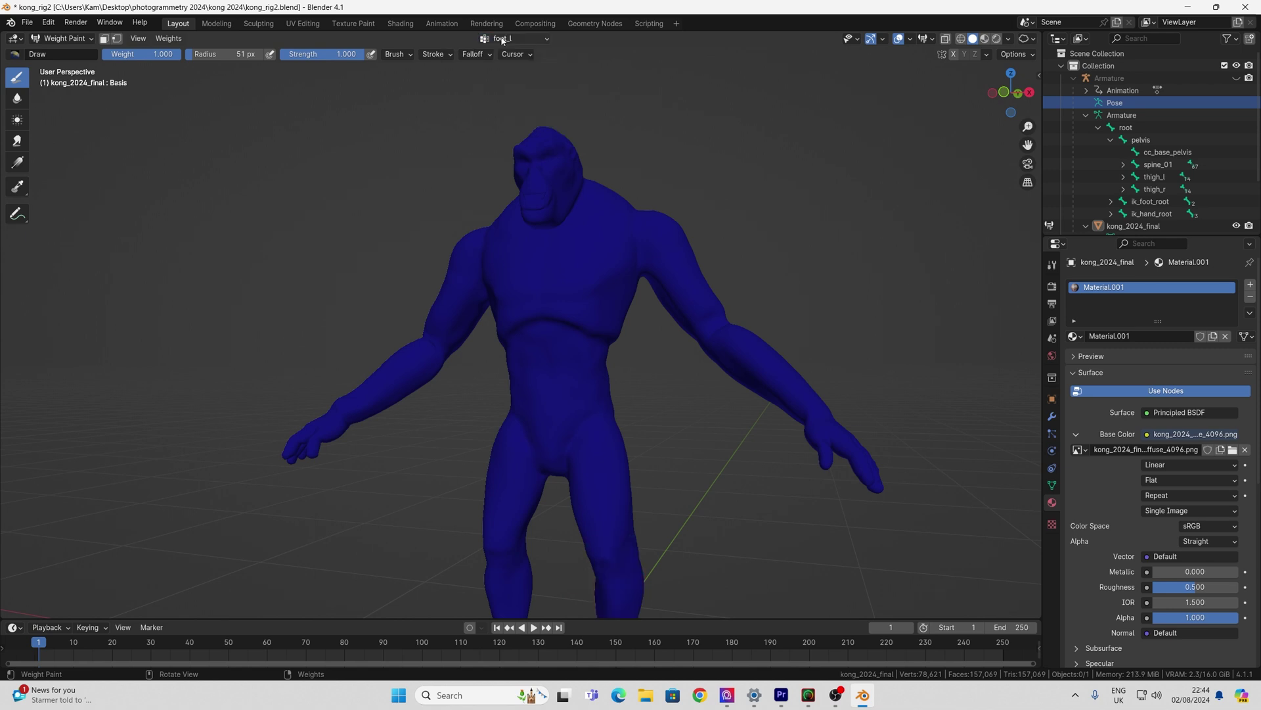
mouse_move(608, 224)
middle_down()
mouse_move(716, 227)
mouse_move(535, 222)
middle_up()
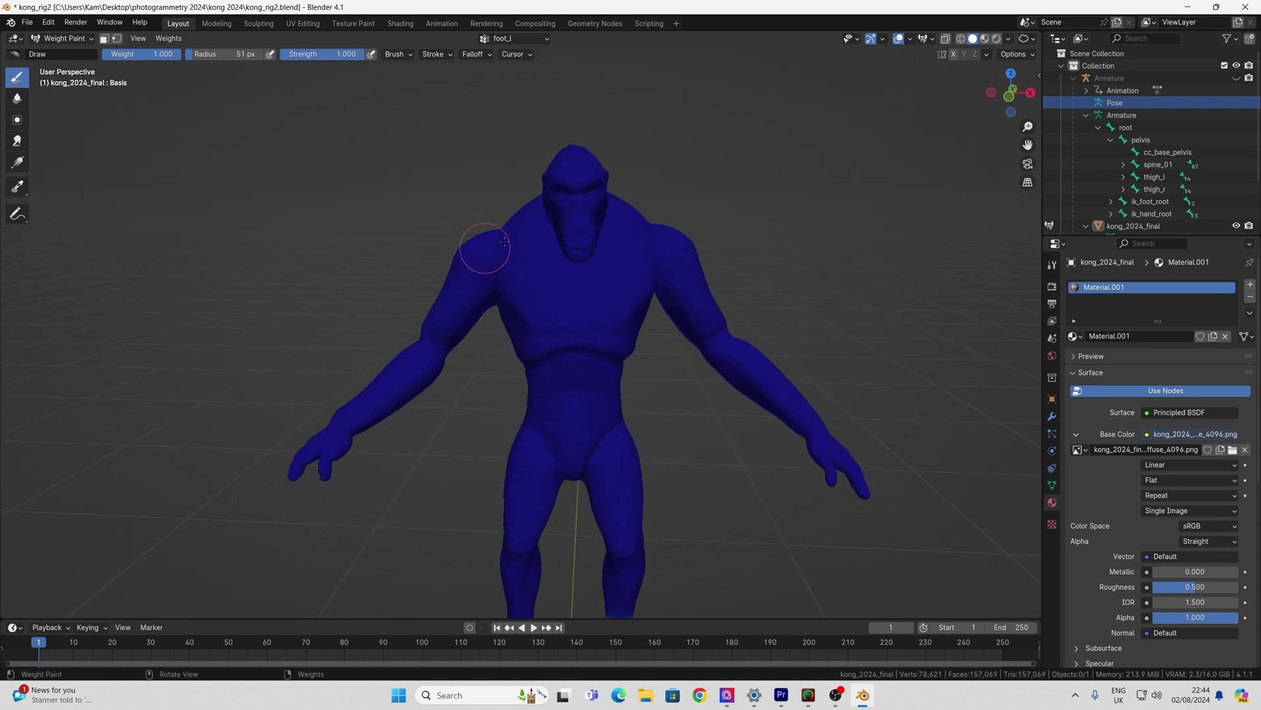
Step: Paint weight 1.000 around the gorilla's neck and upper chest for the neck_01 vertex group
click(503, 38)
click(478, 114)
middle_drag(453, 191, 698, 202)
middle_drag(500, 226, 631, 293)
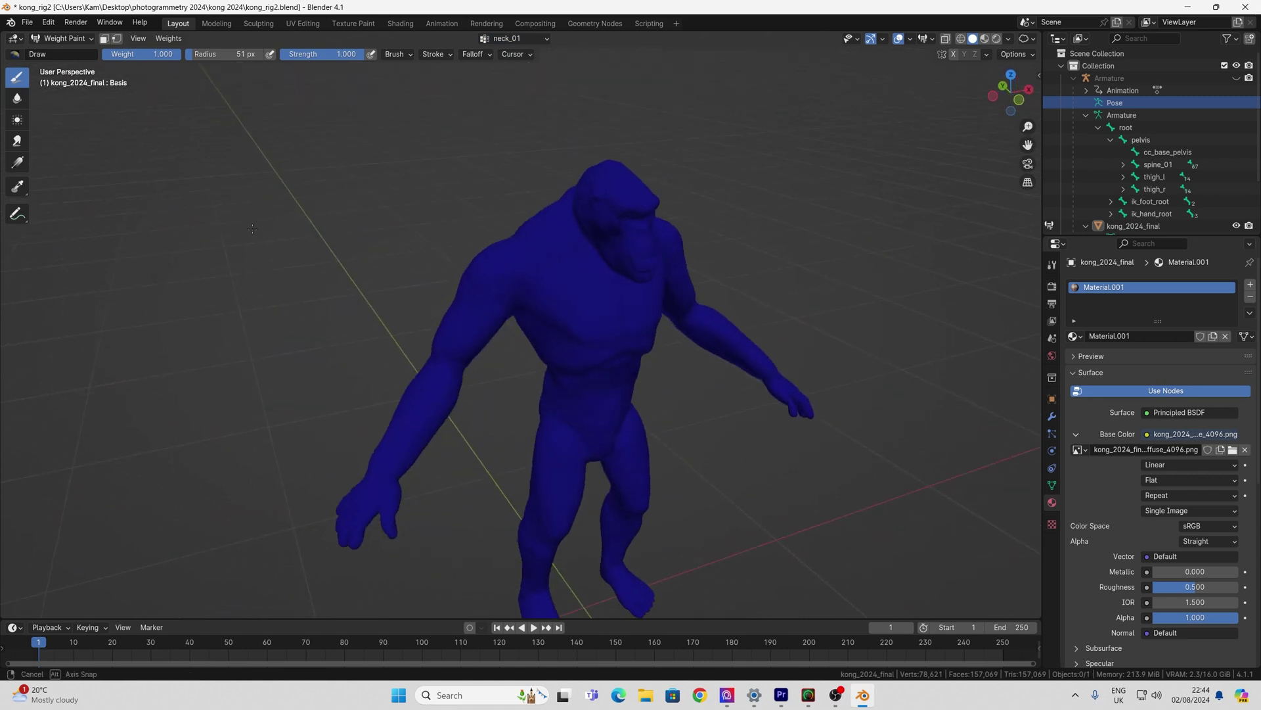
mouse_move(593, 272)
mouse_down()
mouse_move(588, 226)
mouse_move(609, 259)
mouse_up()
middle_drag(610, 259, 519, 221)
mouse_move(559, 197)
mouse_down()
mouse_move(504, 233)
mouse_move(545, 231)
mouse_move(562, 201)
mouse_up()
middle_drag(563, 201, 629, 233)
drag(605, 252, 570, 203)
middle_drag(569, 201, 529, 216)
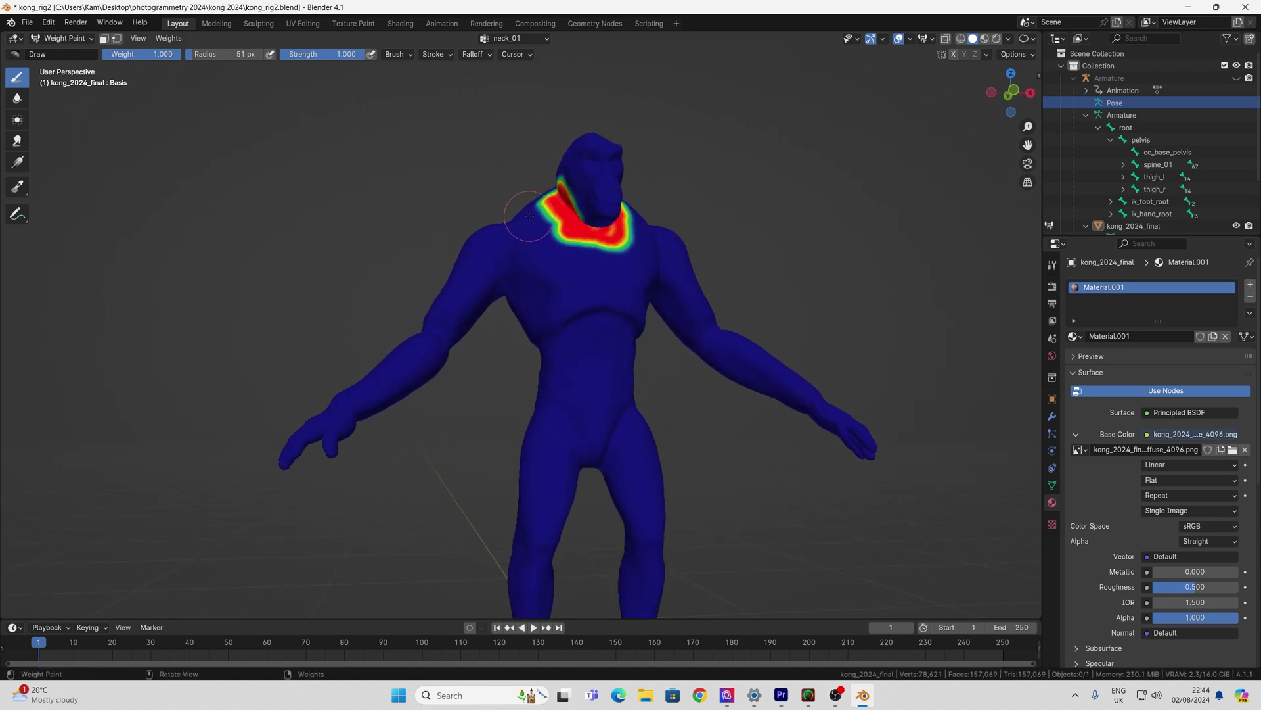
Step: Select the clavicle_l vertex group and subtract some of its weight on the gorilla's upper back
click(519, 38)
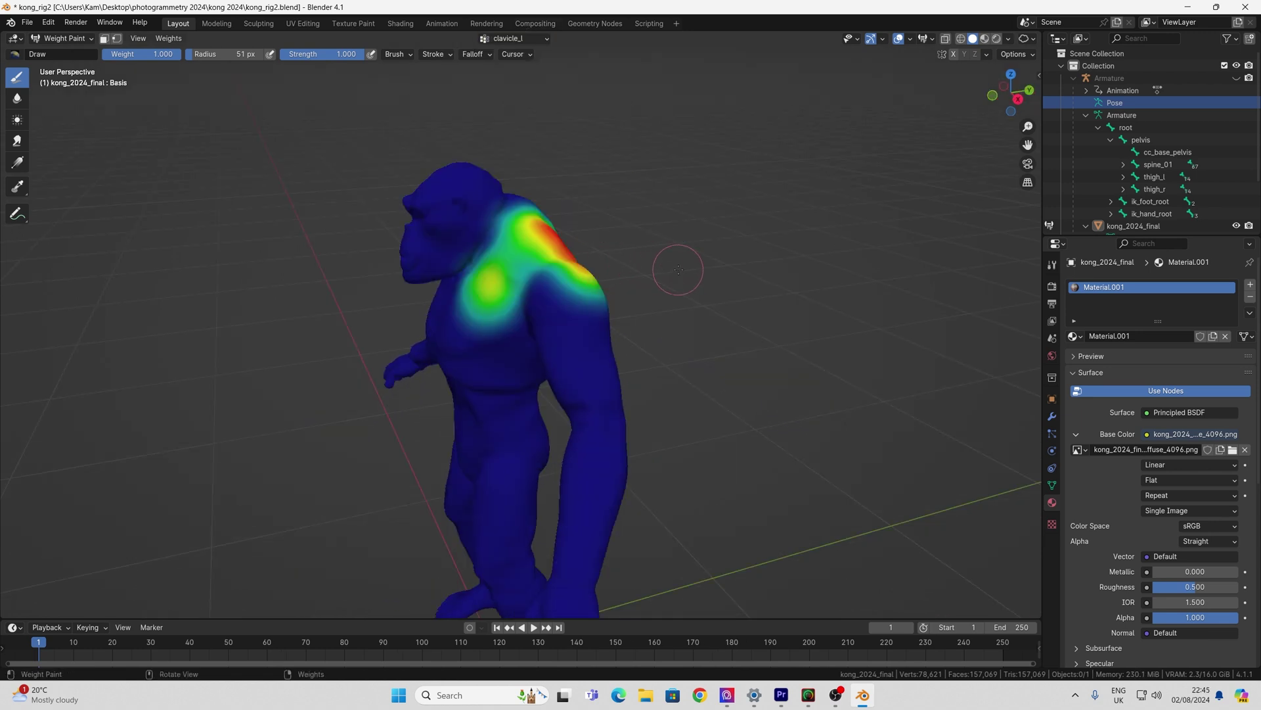
mouse_move(679, 269)
middle_down()
mouse_move(755, 272)
mouse_move(684, 281)
mouse_move(462, 223)
middle_up()
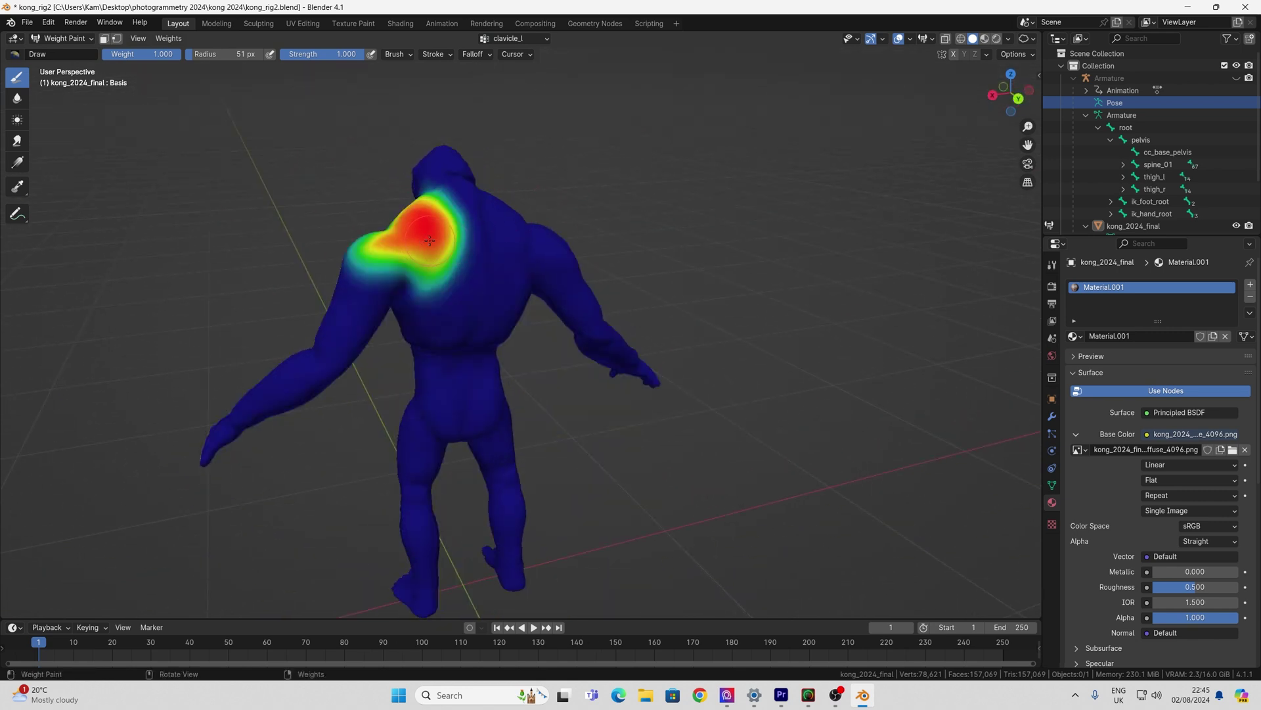
mouse_move(430, 241)
ctrl+mouse_down()
mouse_move(384, 270)
mouse_move(459, 256)
mouse_move(451, 275)
ctrl+mouse_up()
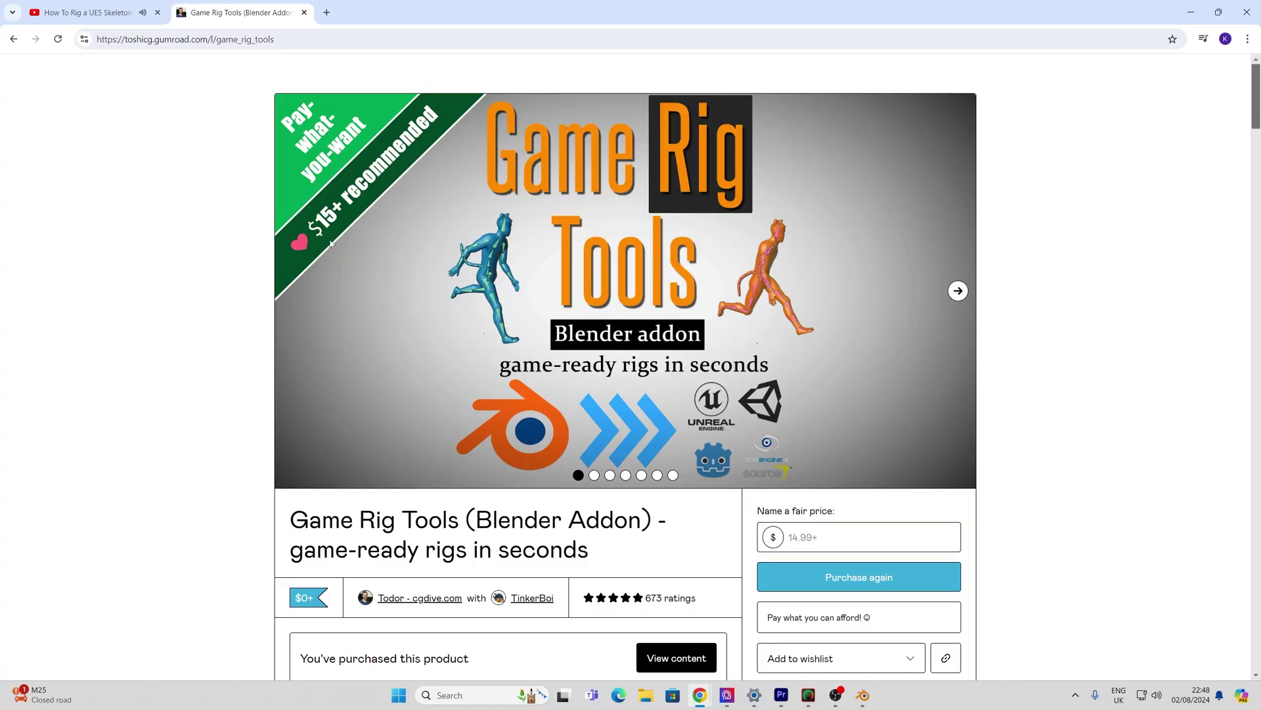
Step: Switch to the browser and look over the product page of the Game Rig Tools add-on for Blender
scroll(458, 320, down, 2)
scroll(596, 250, up, 2)
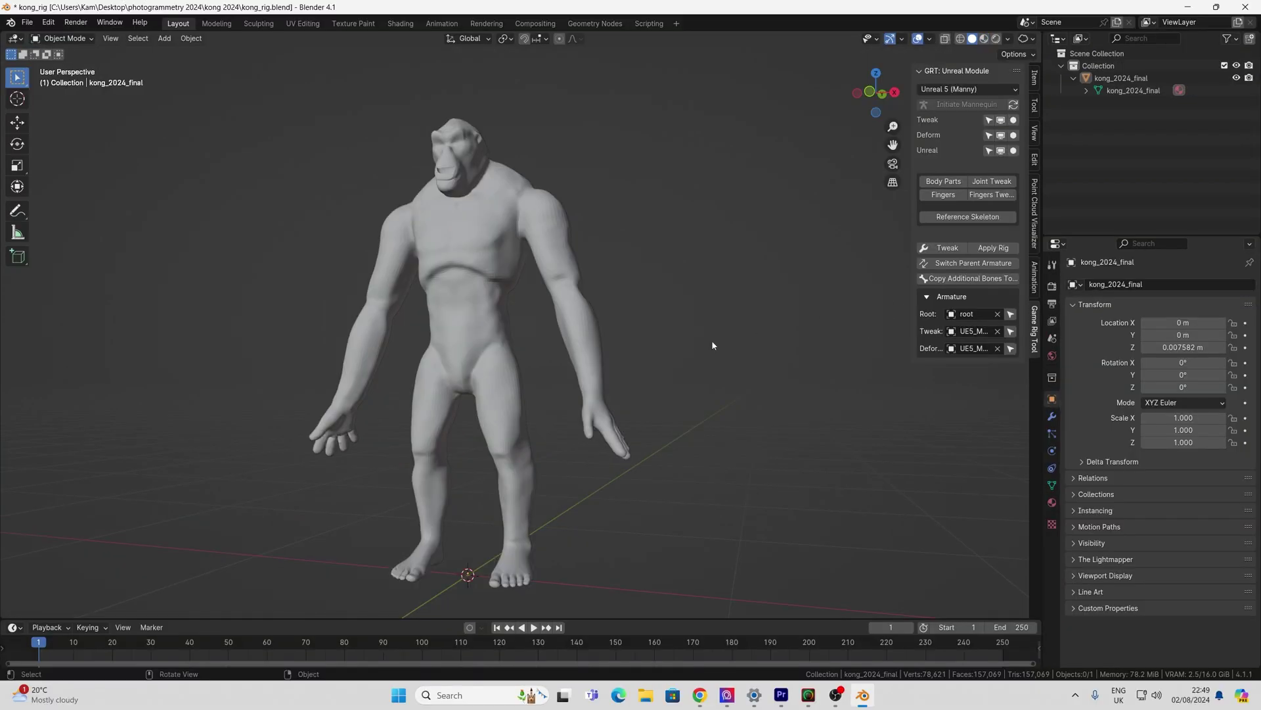
Step: In Blender, add the Unreal 5 (Manny) mannequin rig with Game Rig Tools and align its arm bones with the gorilla's arms
middle_drag(712, 342, 772, 347)
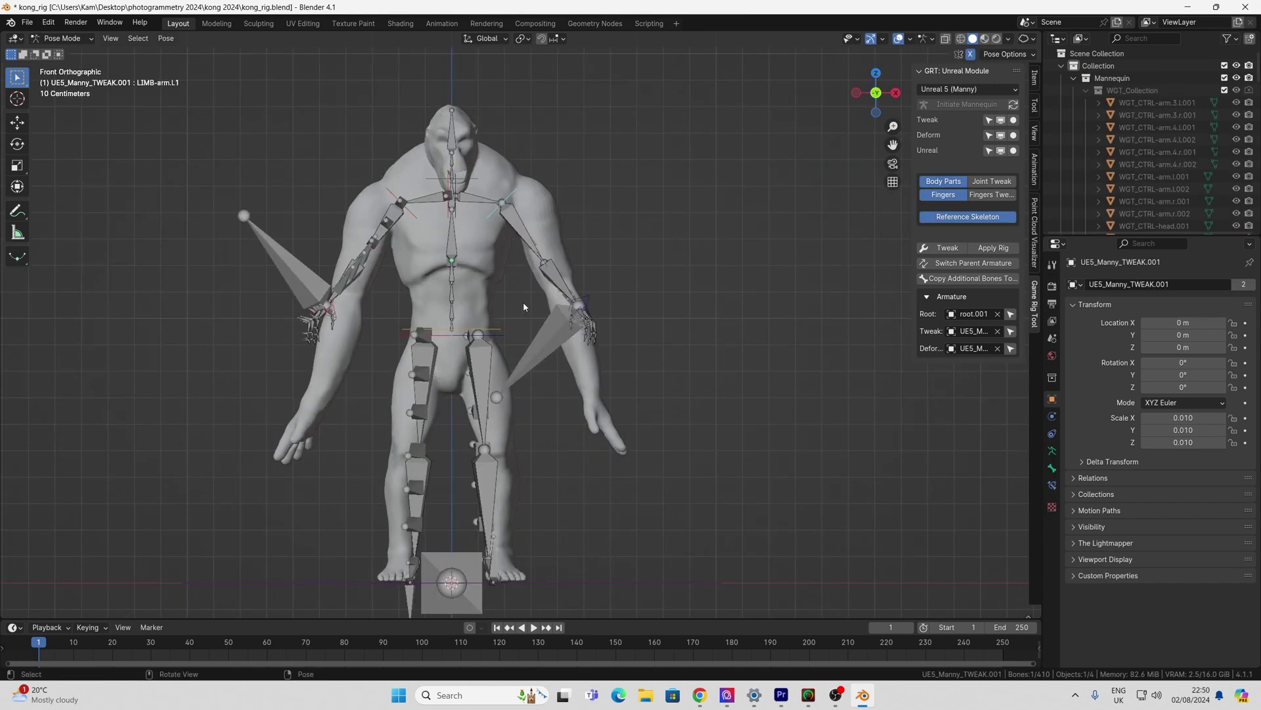
mouse_move(523, 307)
middle_down()
mouse_move(799, 315)
mouse_move(515, 327)
mouse_move(524, 320)
middle_up()
click(586, 300)
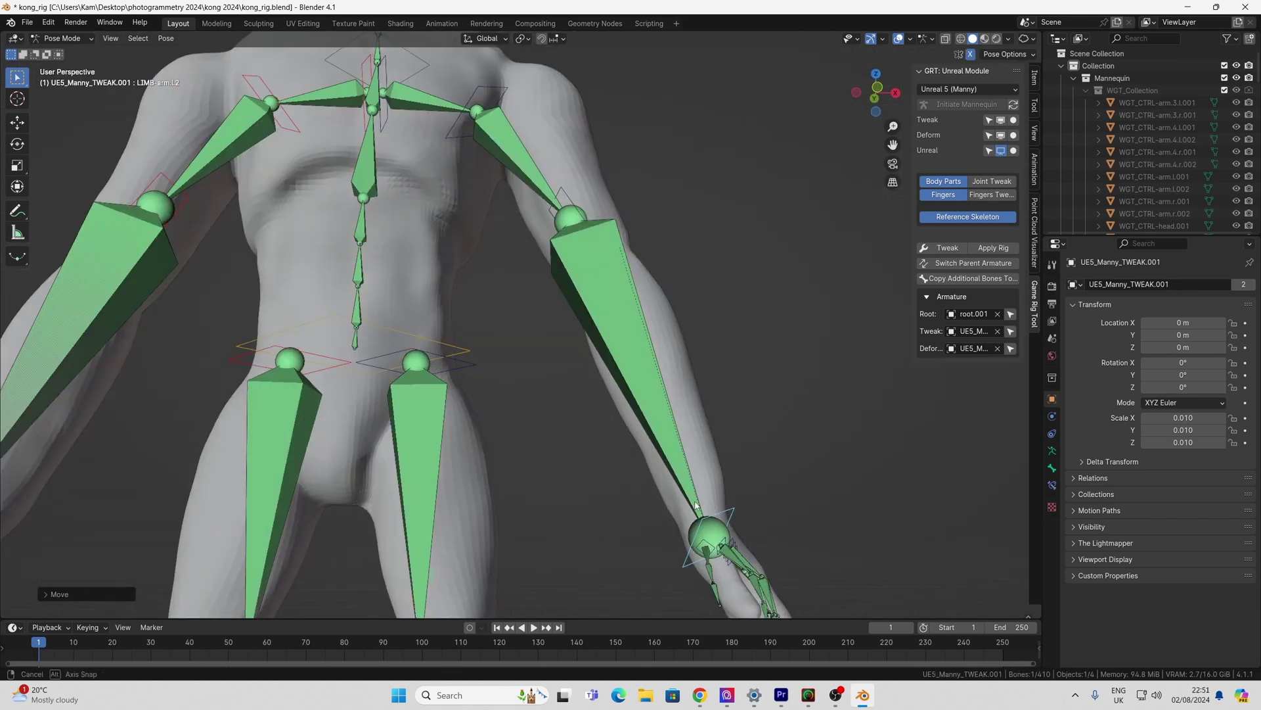
Step: Show the Joint Tweak controls and fit the mannequin rig's knee, ankle and foot joints inside the gorilla's legs
shift+middle_drag(723, 472, 781, 394)
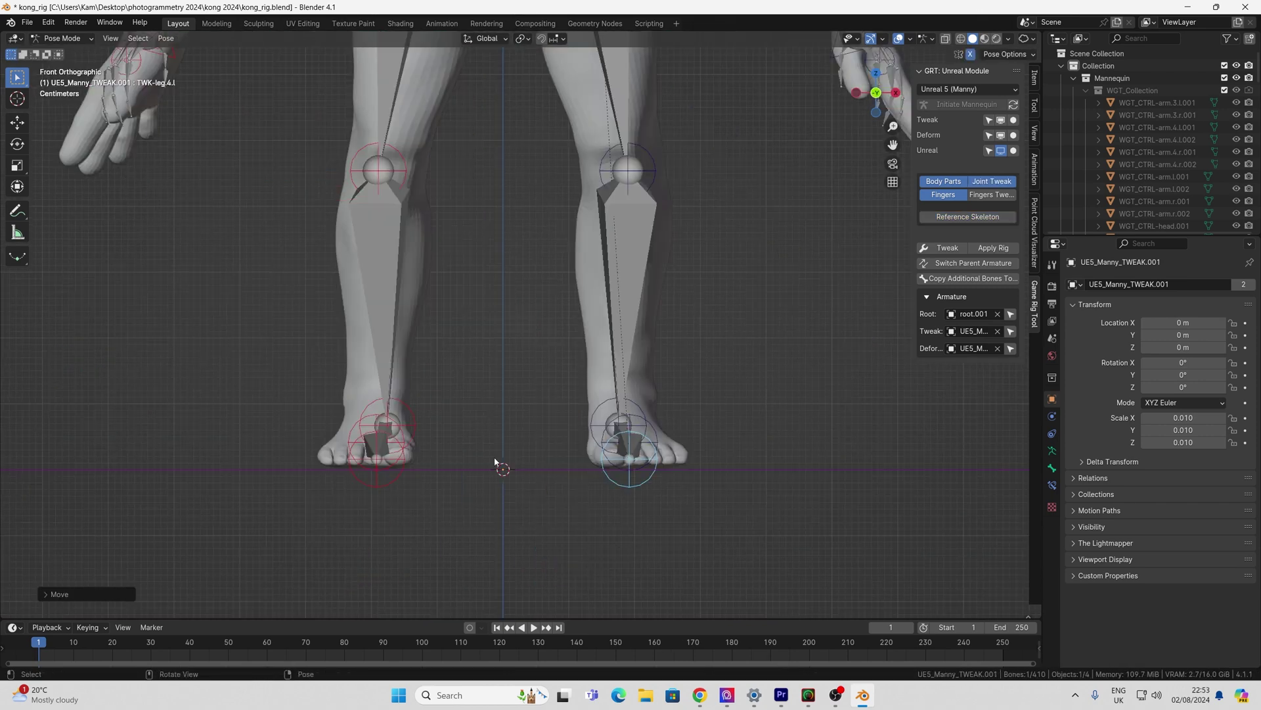
shift+middle_drag(499, 459, 479, 445)
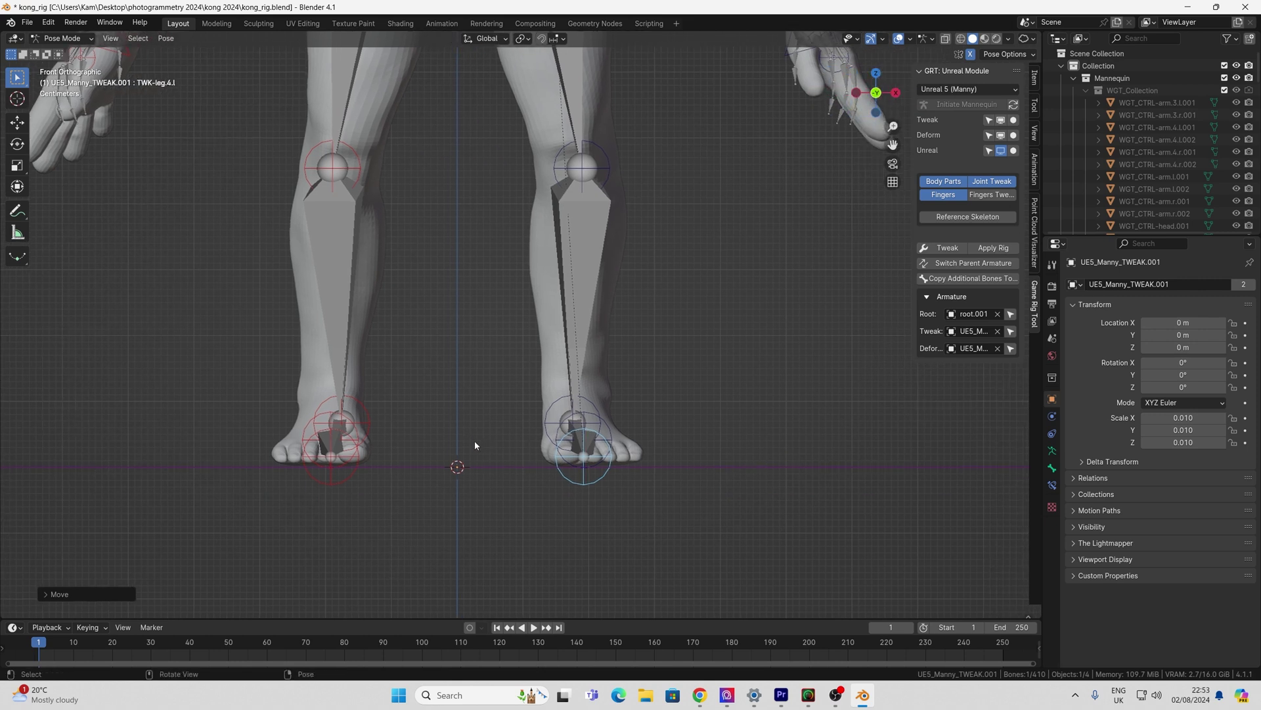
shift+middle_drag(475, 445, 510, 459)
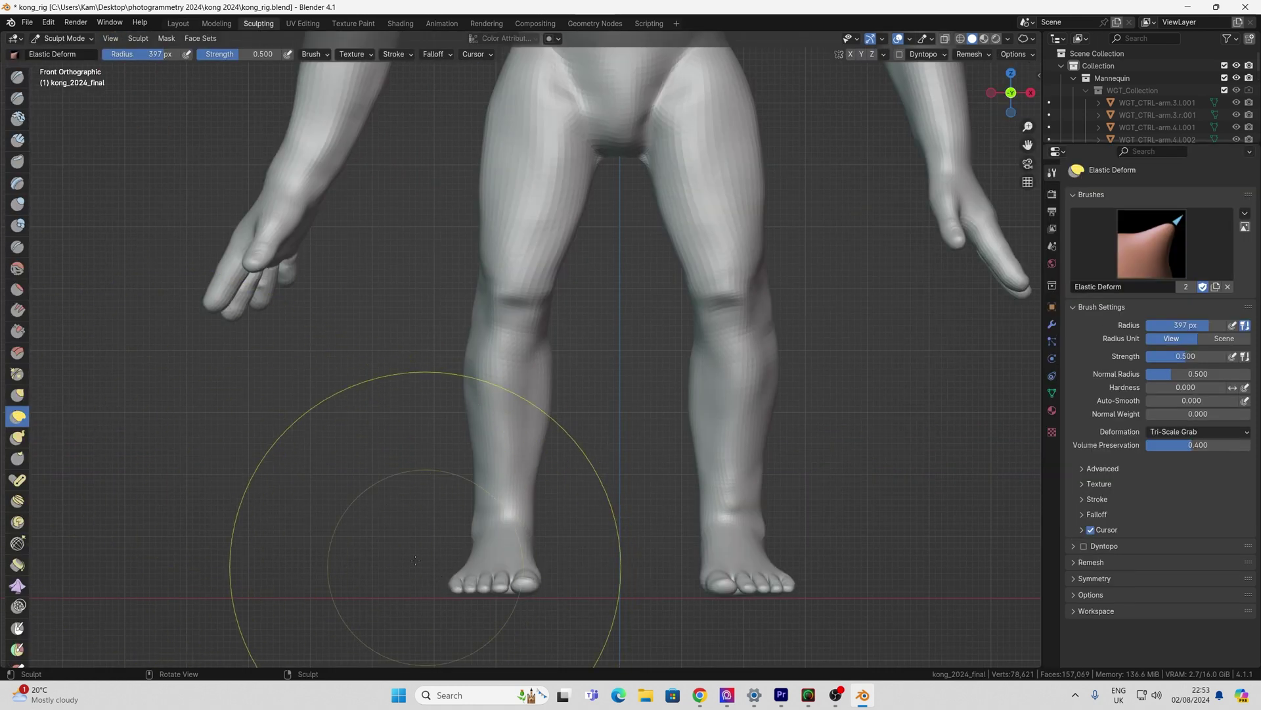
Step: Switch to the Grab brush, reduce its radius to about 209 px and reshape the gorilla's foot
click(19, 396)
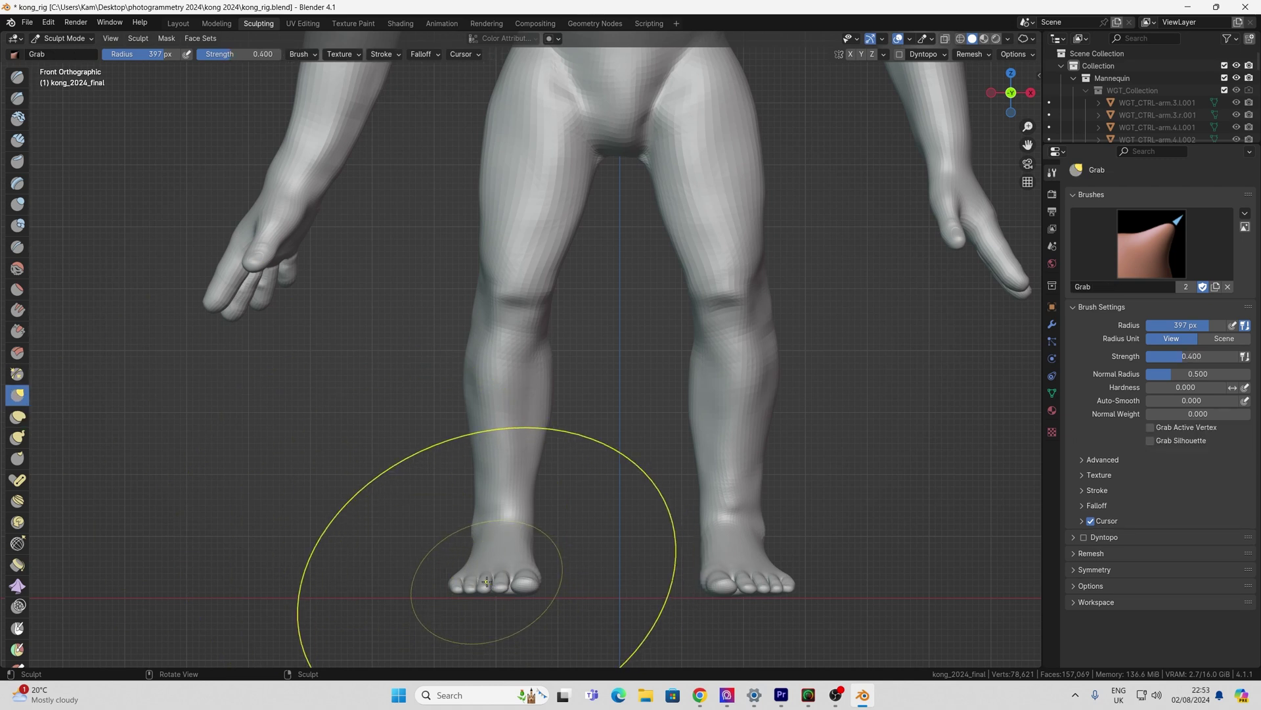
key(f)
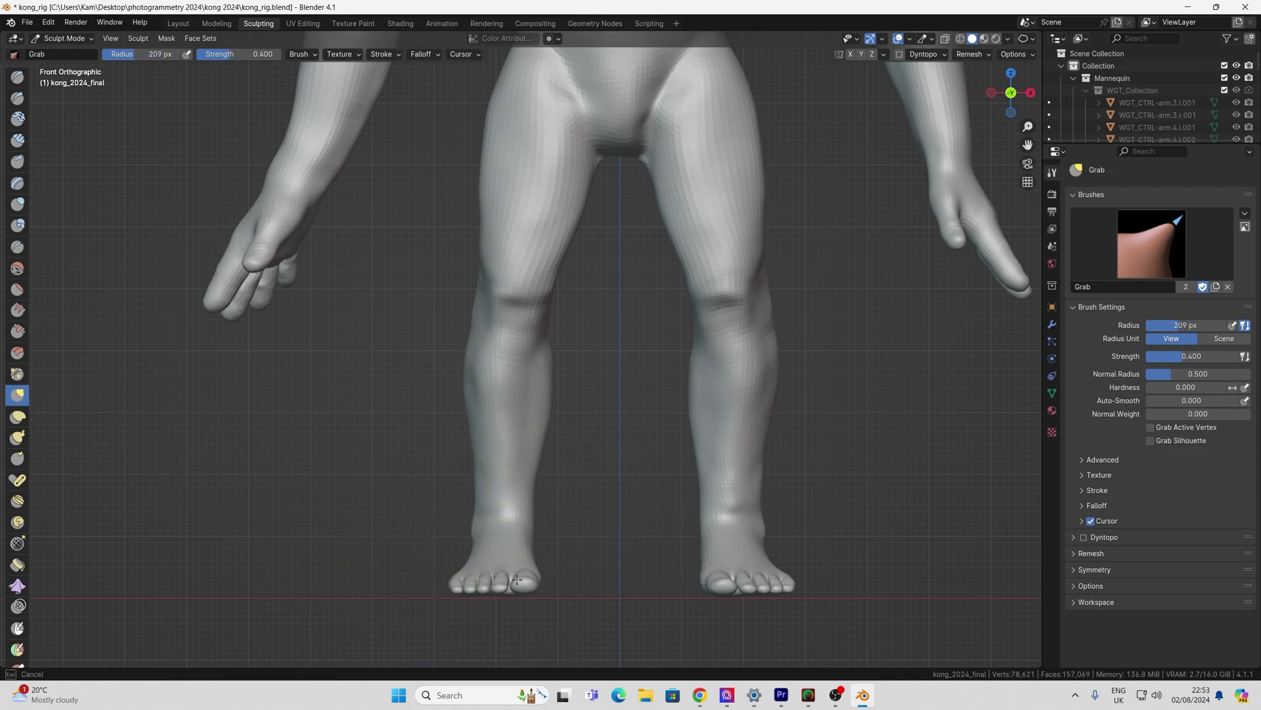
mouse_move(520, 578)
mouse_down()
mouse_move(547, 576)
mouse_move(533, 545)
mouse_move(485, 534)
mouse_up()
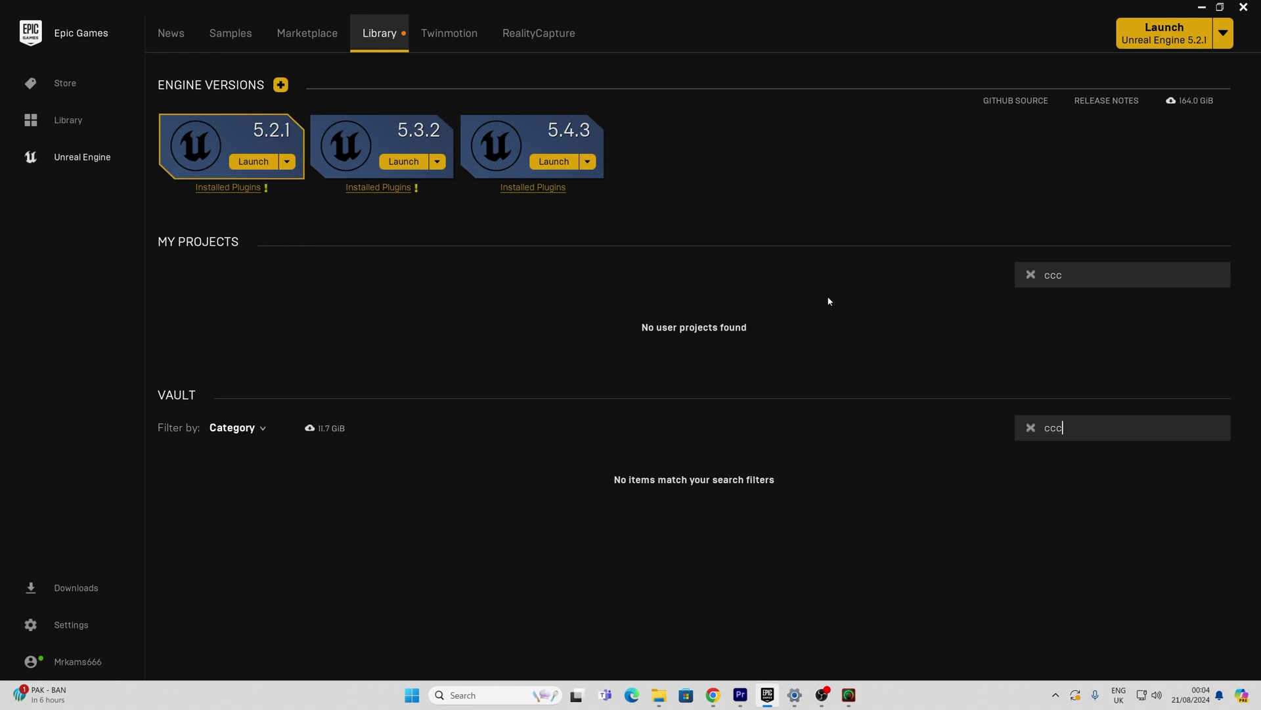
Step: Launch Unreal Engine 5.4.3 from the Epic Games Launcher and show the content of the third-person project
click(554, 162)
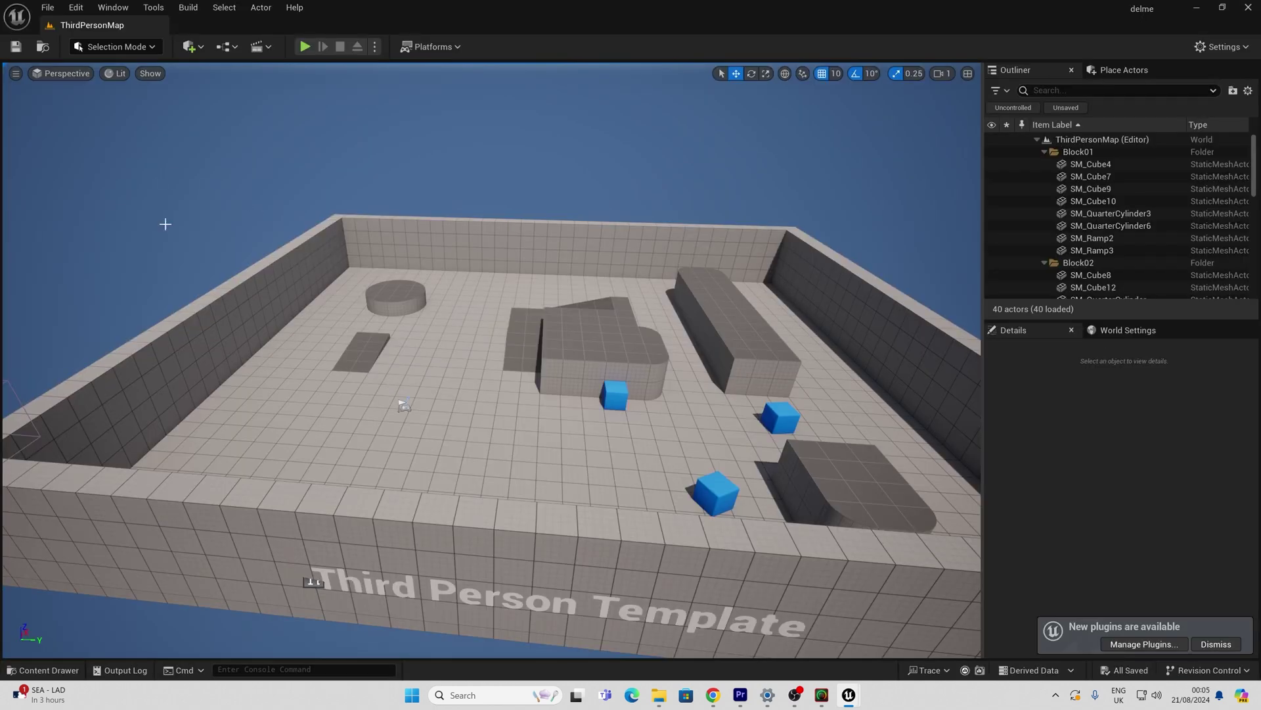
click(249, 392)
key(ctrl+space)
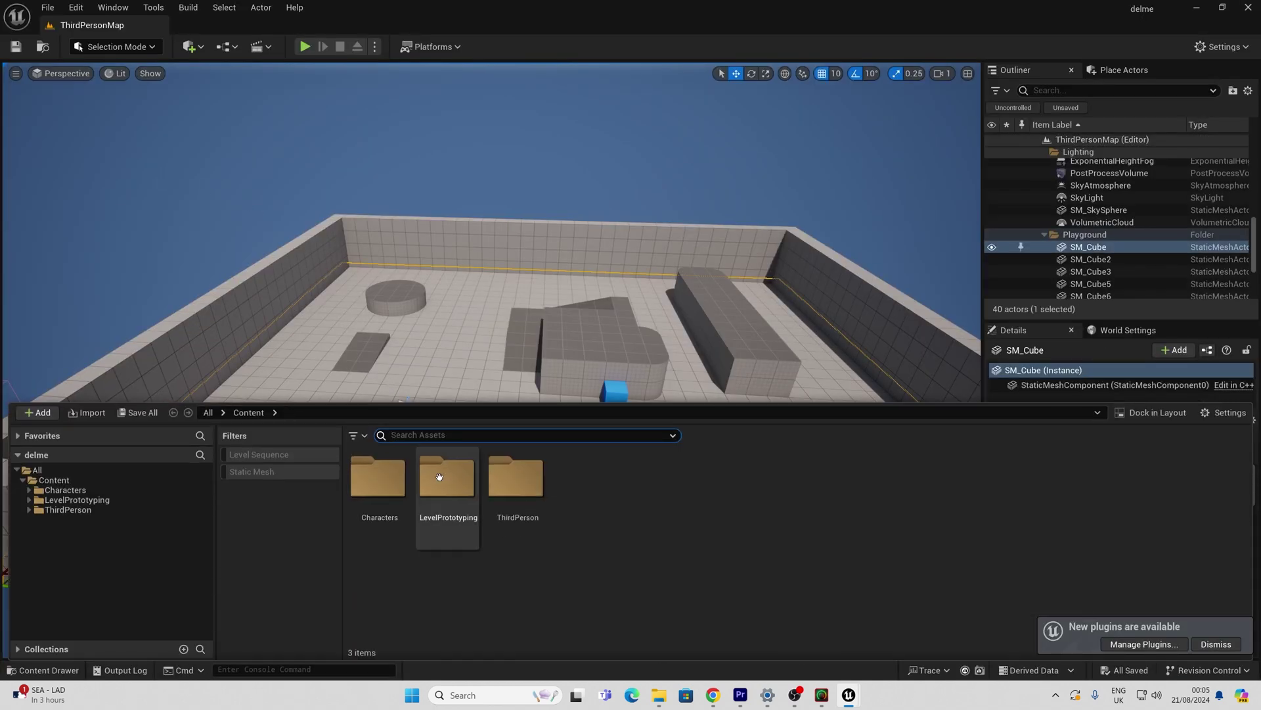
Step: Import kong_fix (1).fbx into the Content folder as a skeletal mesh with Skeleton set to None
right_click(583, 507)
click(657, 51)
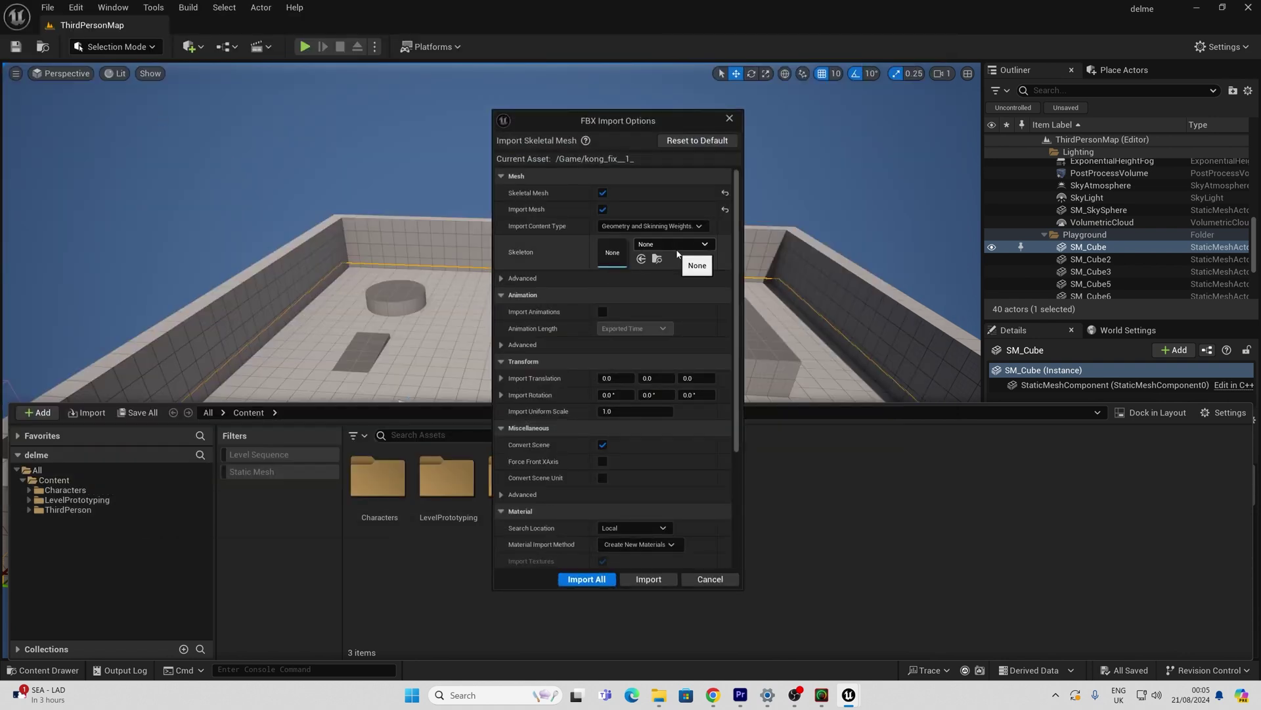
click(677, 245)
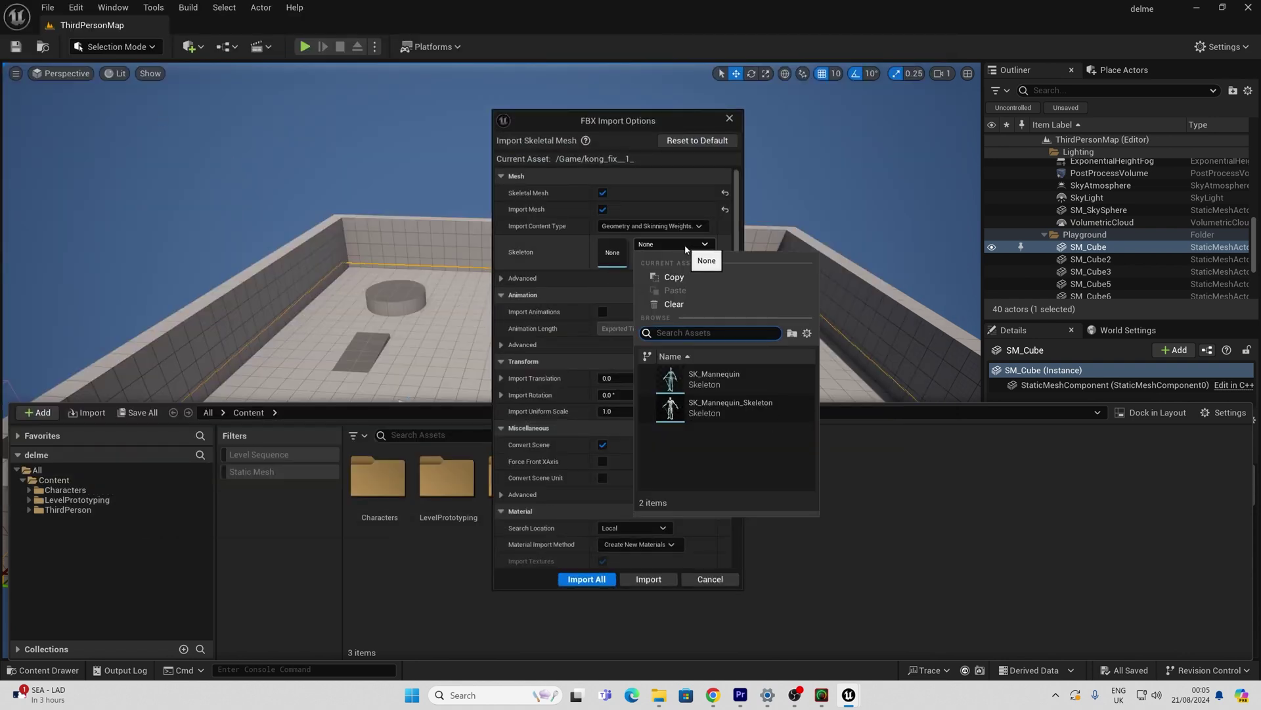
click(678, 245)
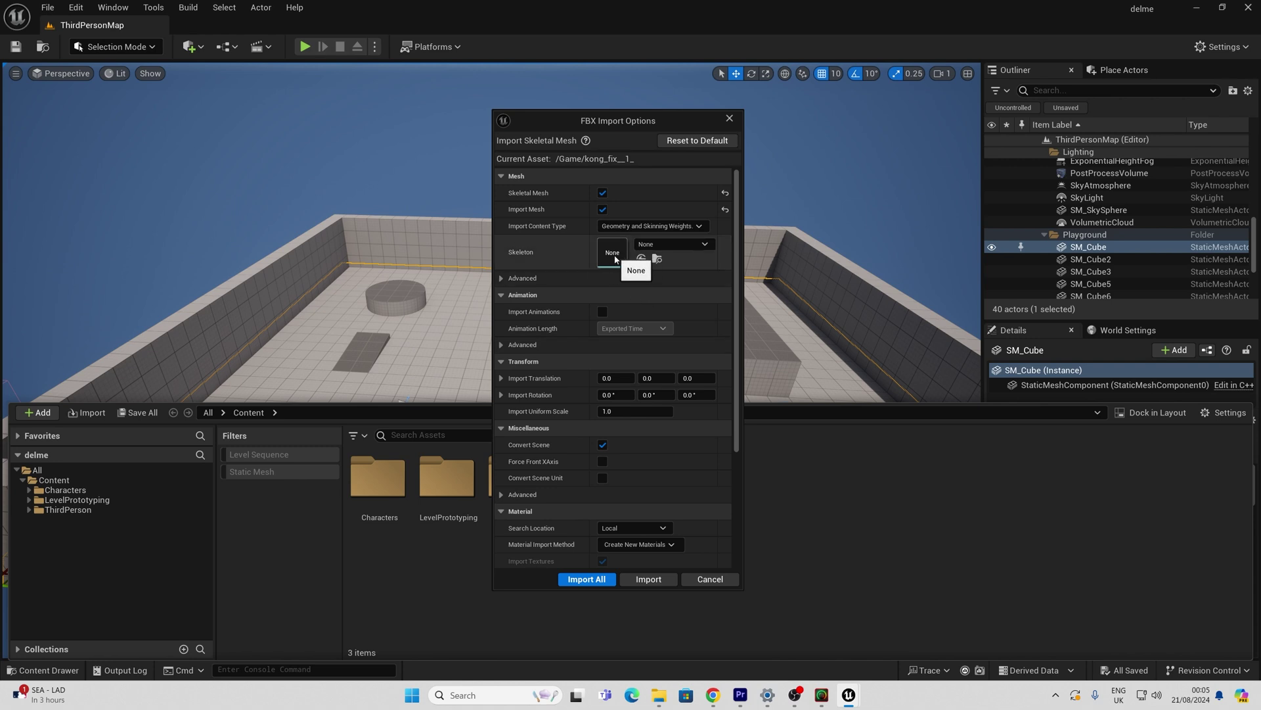
click(647, 579)
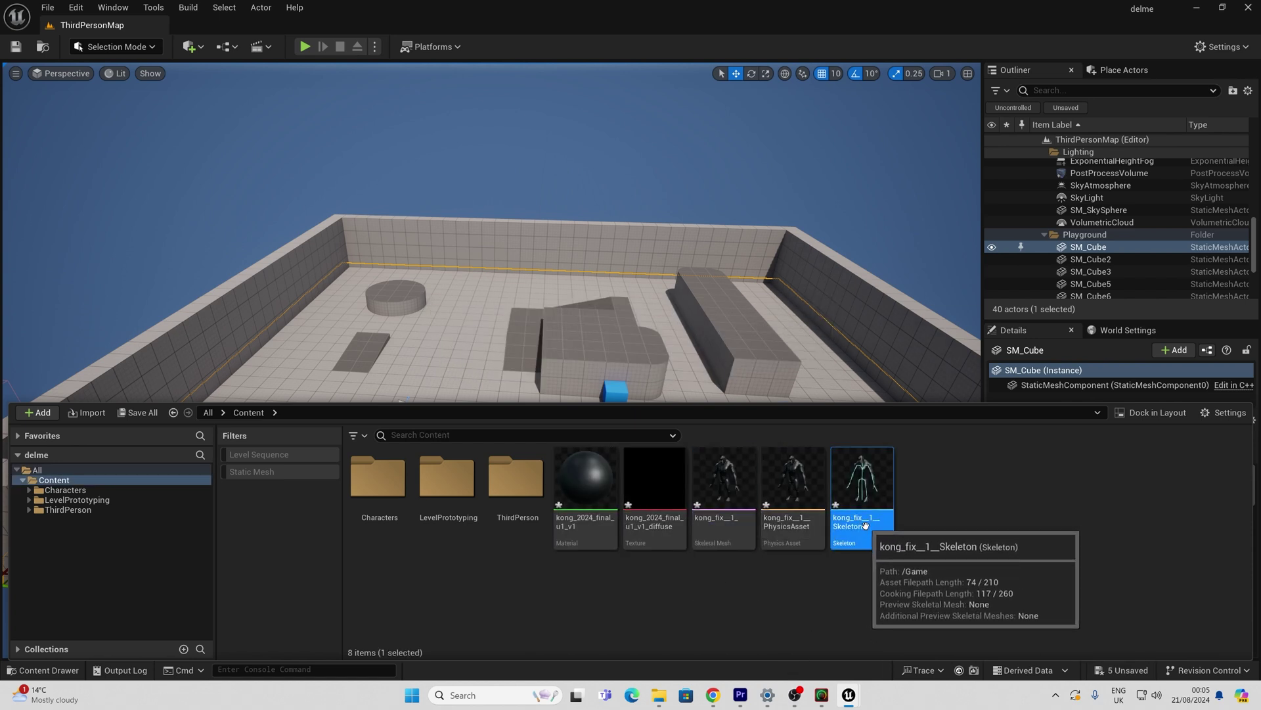
Step: Look over the imported gorilla skeletal mesh and material in the Content folder
click(749, 525)
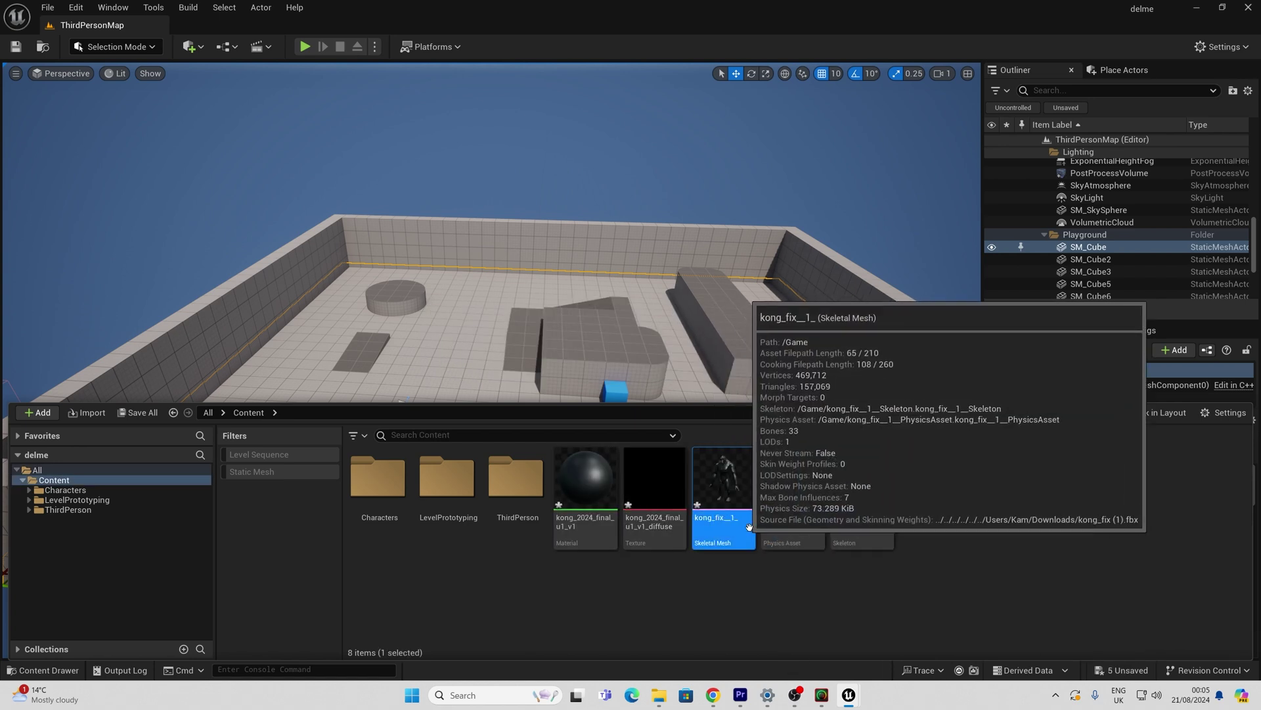
click(601, 536)
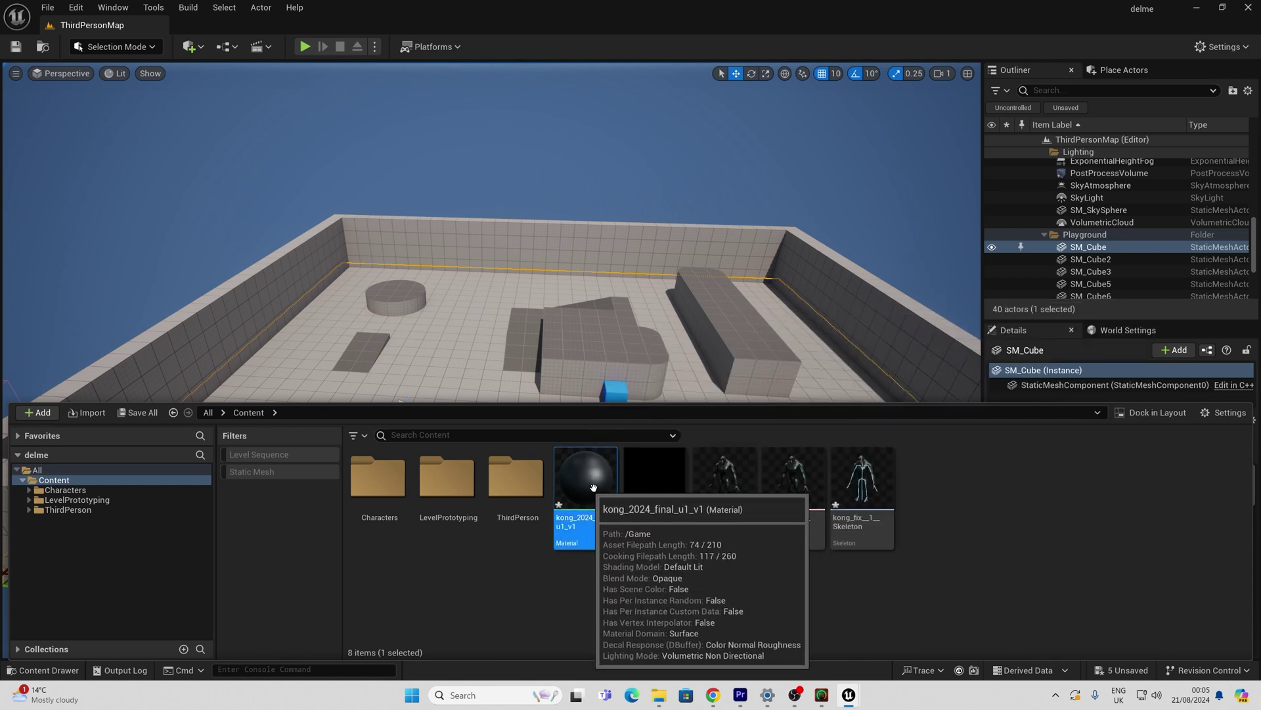
click(641, 577)
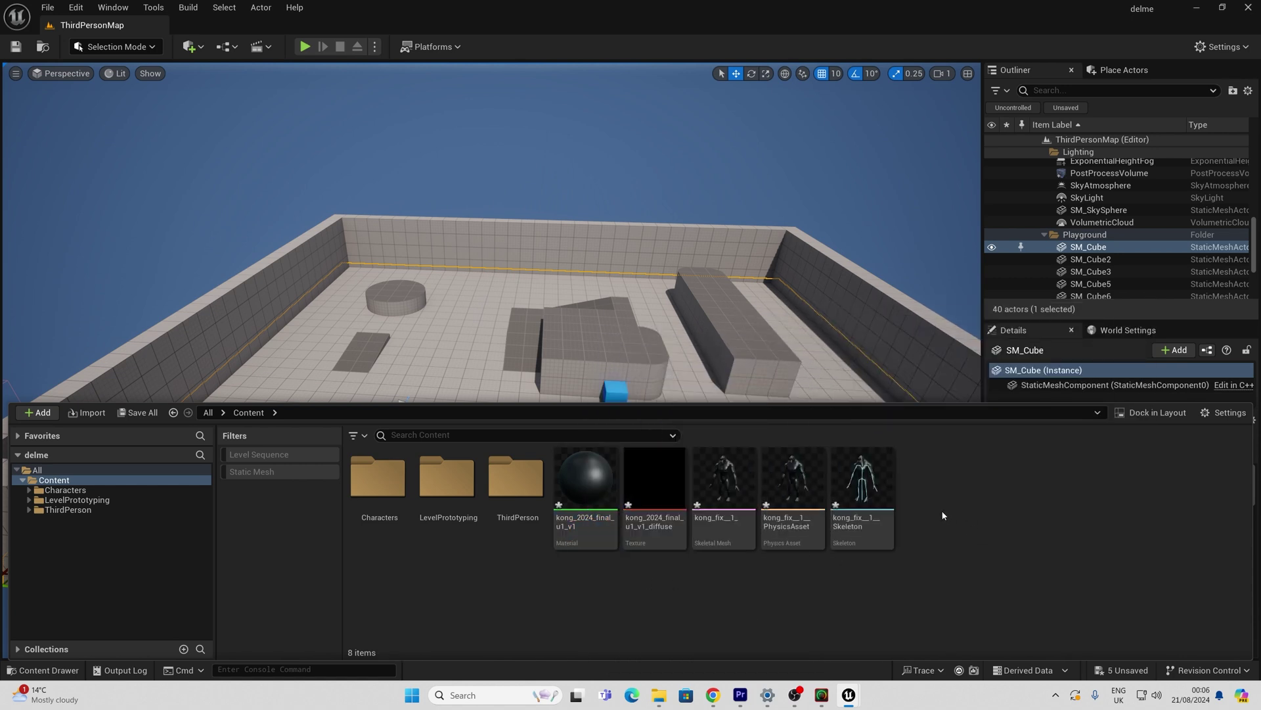
Step: In the kong_2024_final_u1_v1 material, make room beside the diffuse texture and add a second Texture Sample for the normal map
right_click(943, 515)
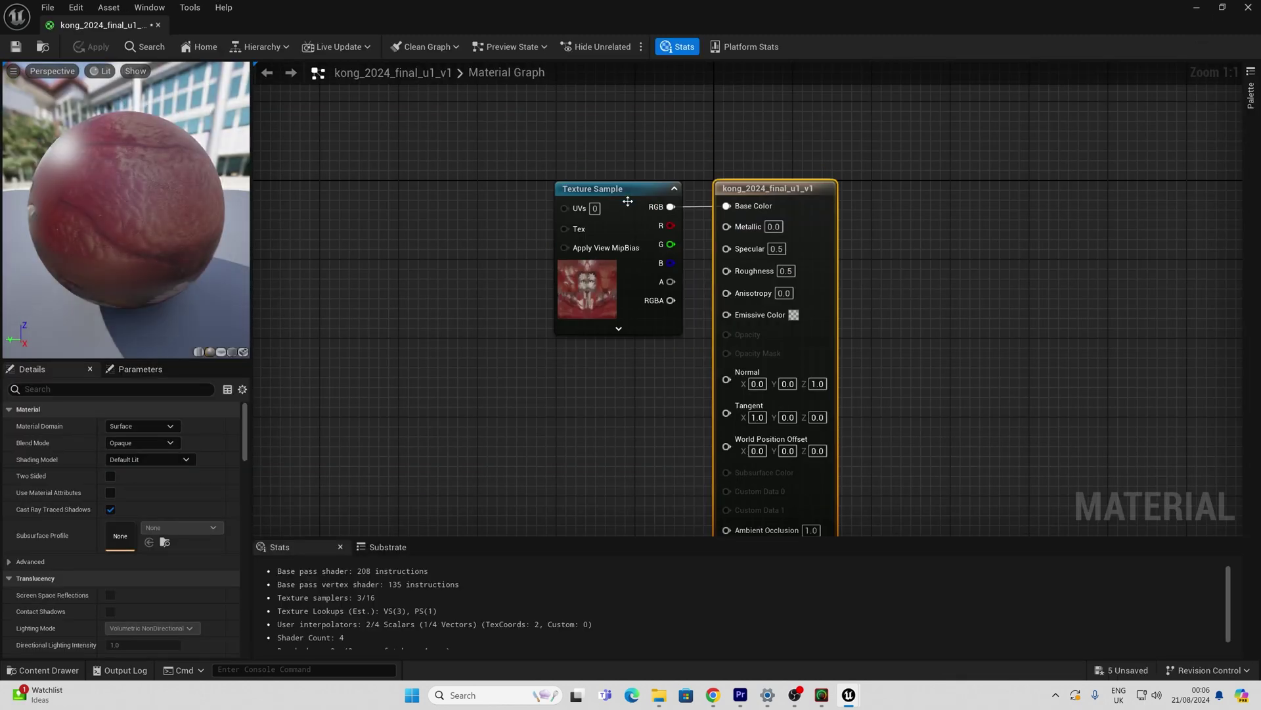
drag(627, 203, 571, 215)
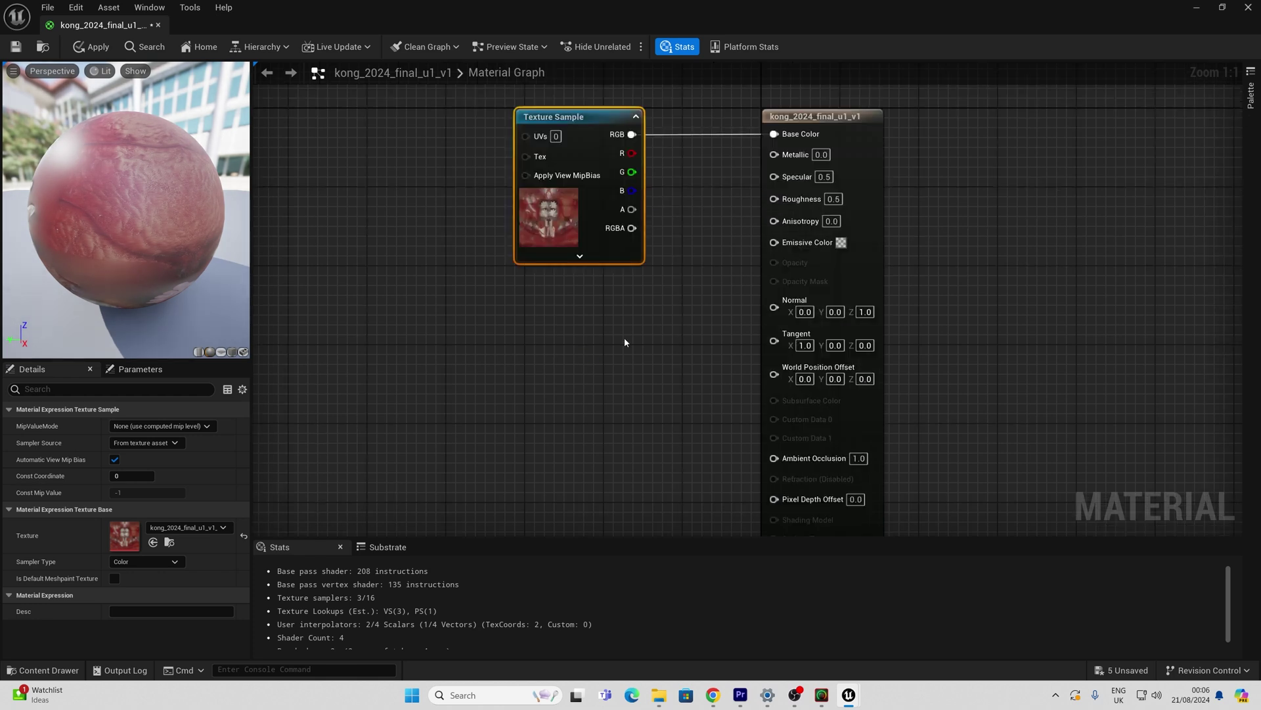
click(581, 348)
click(526, 342)
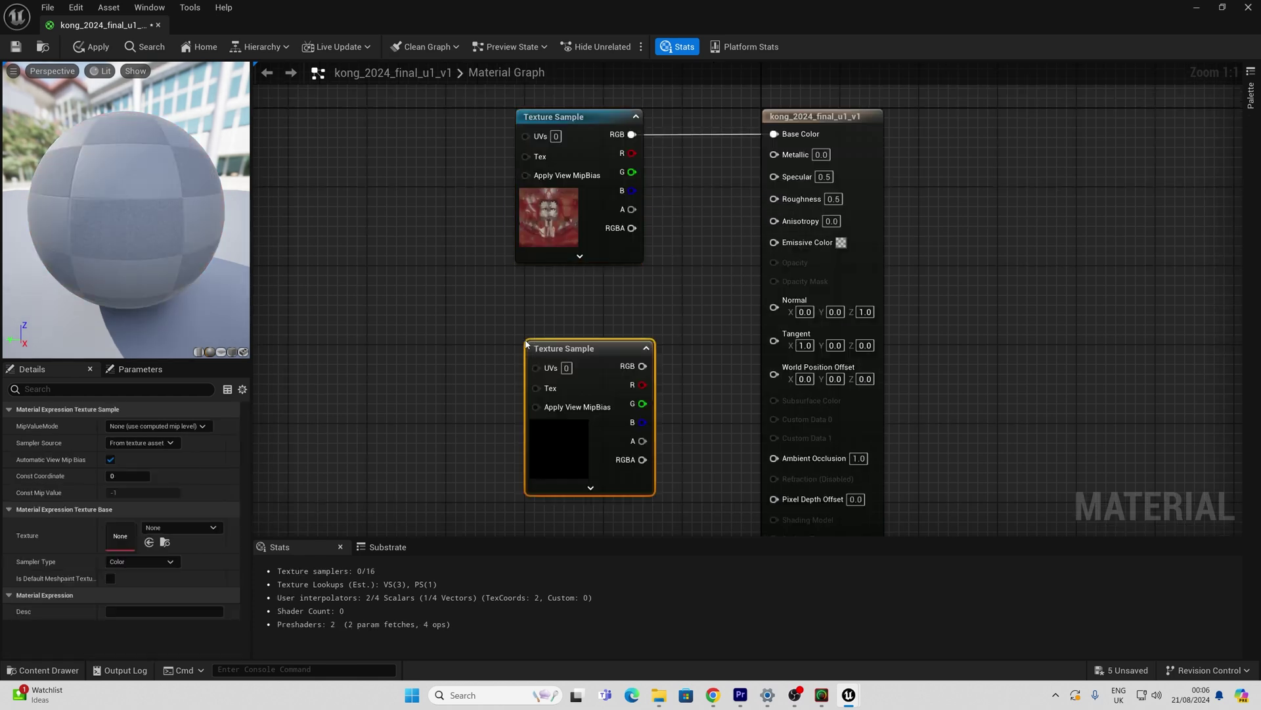
drag(569, 349, 558, 344)
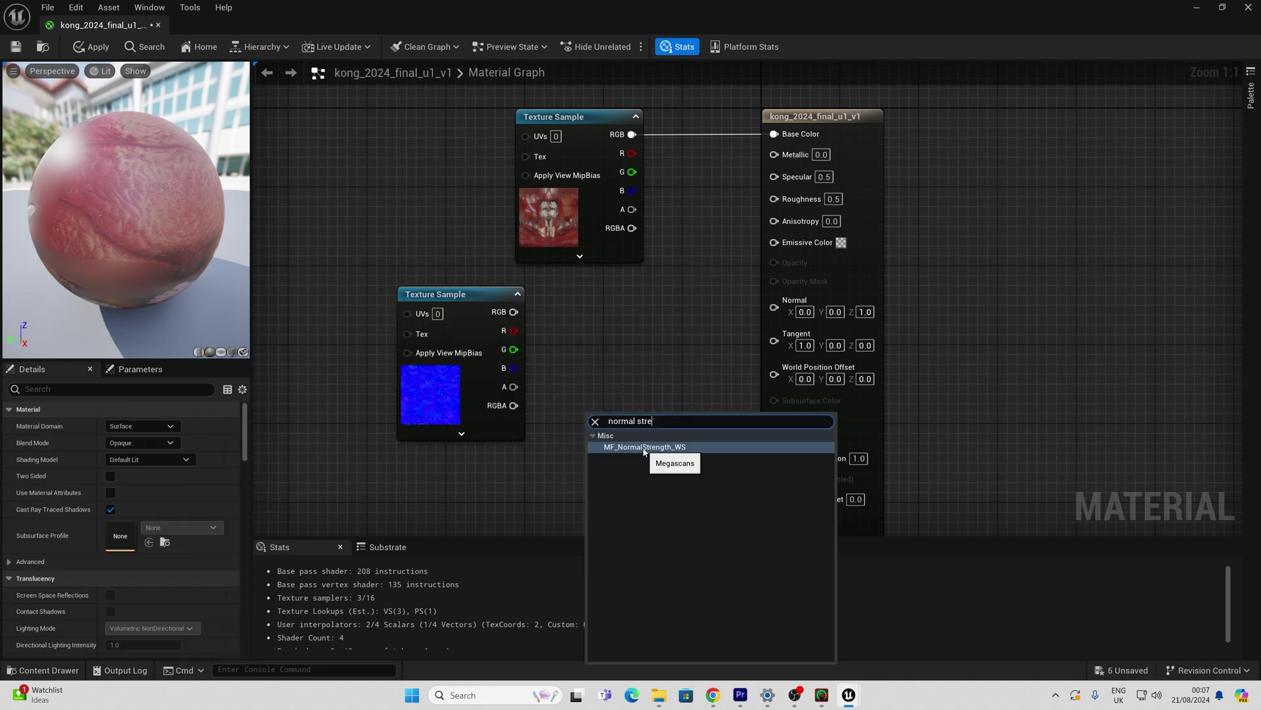
Step: Route the normal map through an MF_NormalStrength_WS node into the material's Normal input, with a constant of 1 as its strength
click(648, 442)
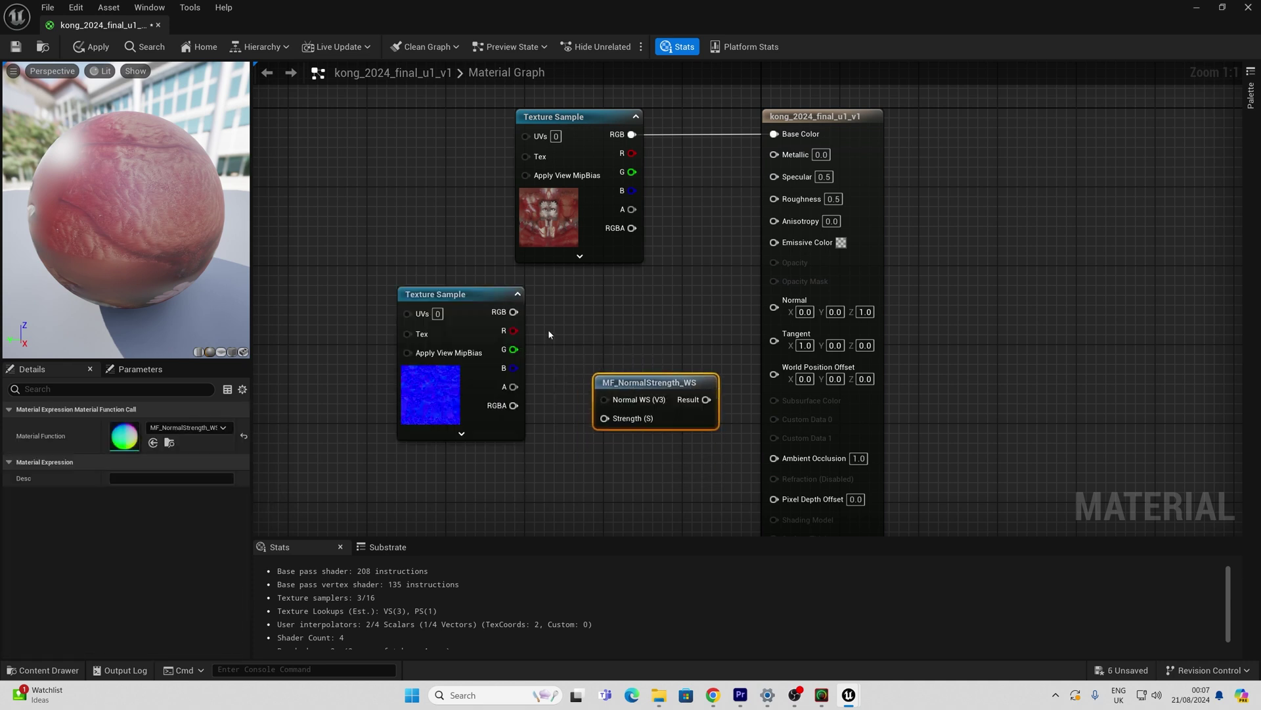
drag(514, 312, 776, 307)
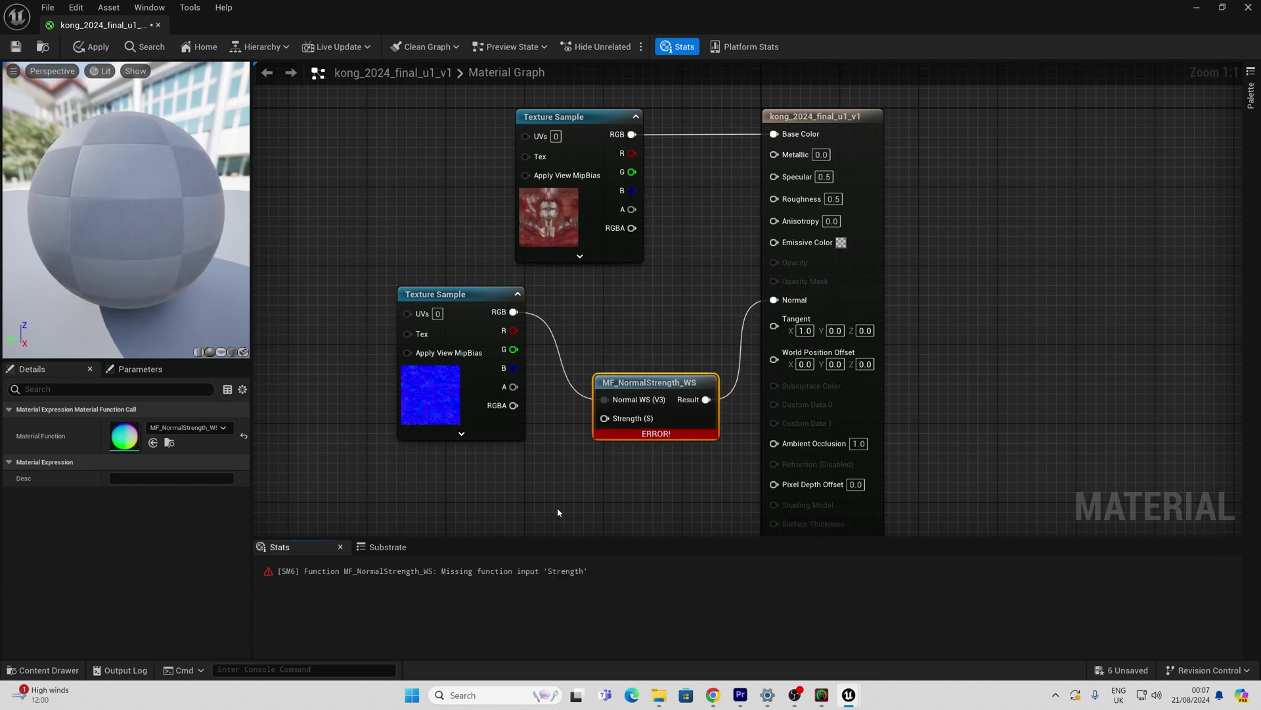
right_drag(559, 512, 609, 444)
click(586, 432)
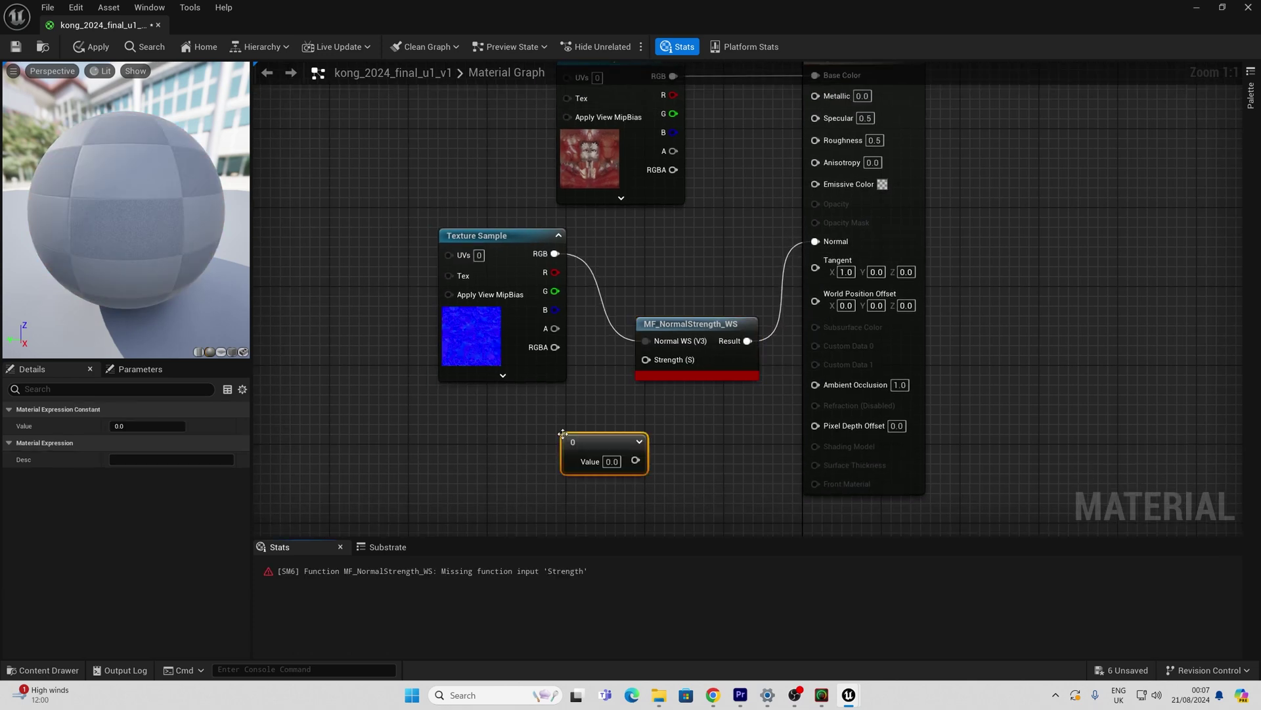
drag(635, 459, 647, 360)
click(613, 462)
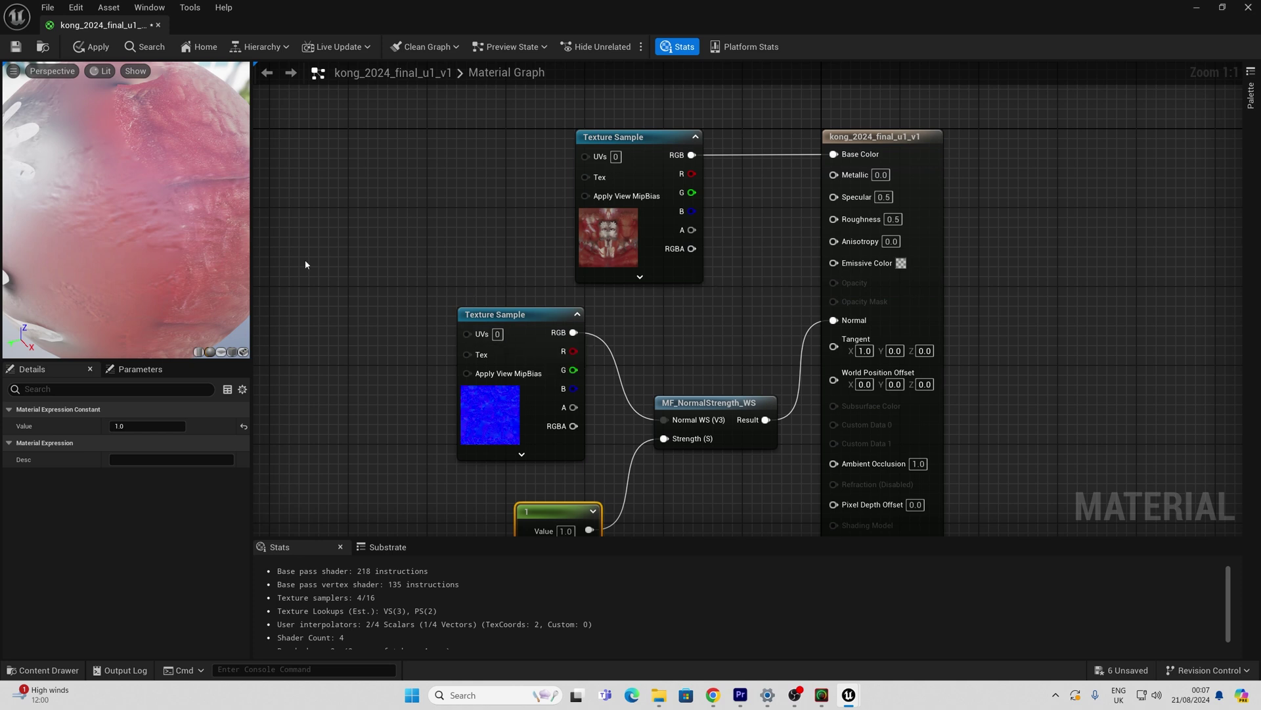
Step: Check the gorilla material in the preview, save it and return to the level with the Content folder showing
drag(210, 220, 178, 151)
click(16, 47)
click(157, 24)
right_drag(364, 314, 395, 344)
key(ctrl+space)
click(773, 591)
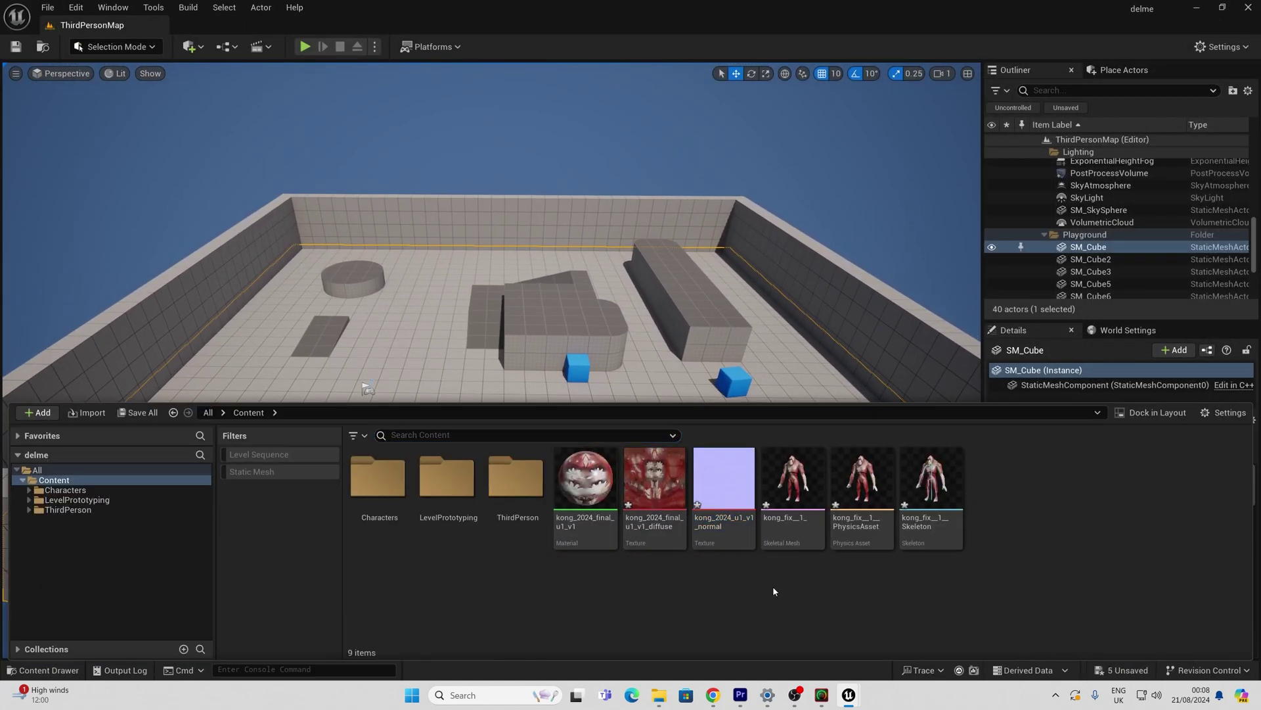
Step: Search the Content folder for "anim bp" and start Retarget Animations on the ABP_Manny animation blueprint
click(781, 520)
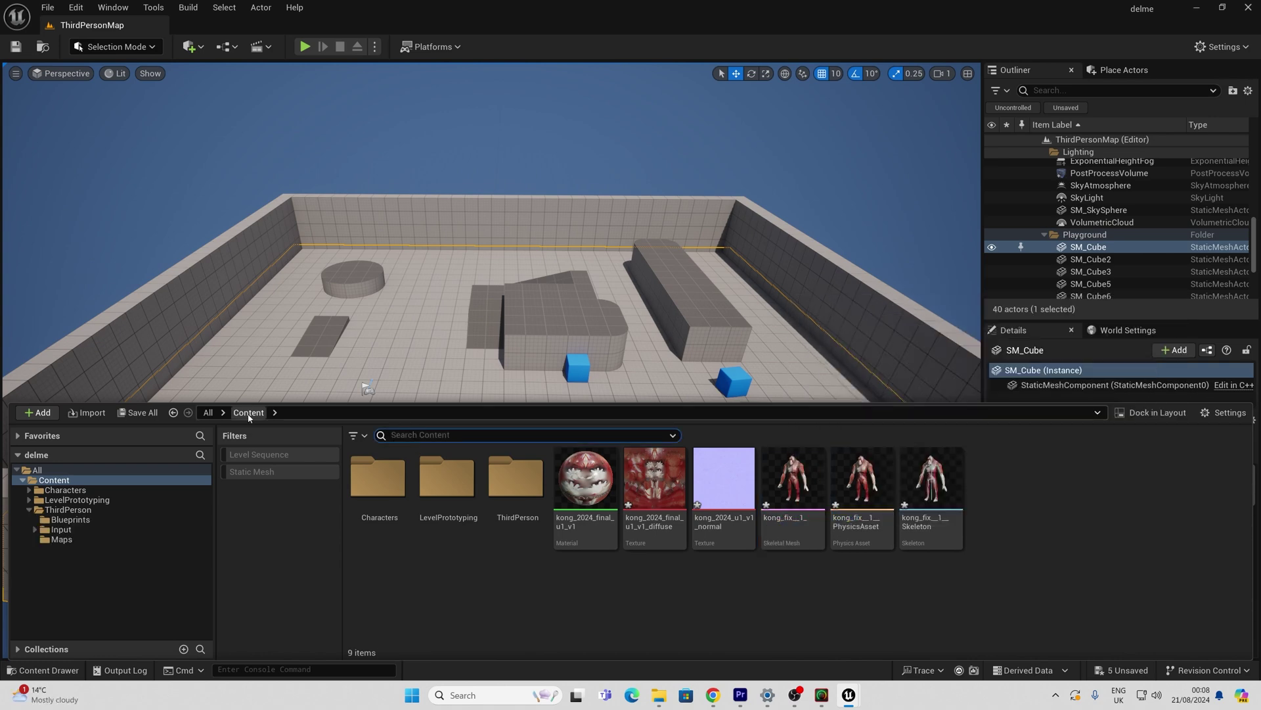
click(517, 435)
text(anim bp)
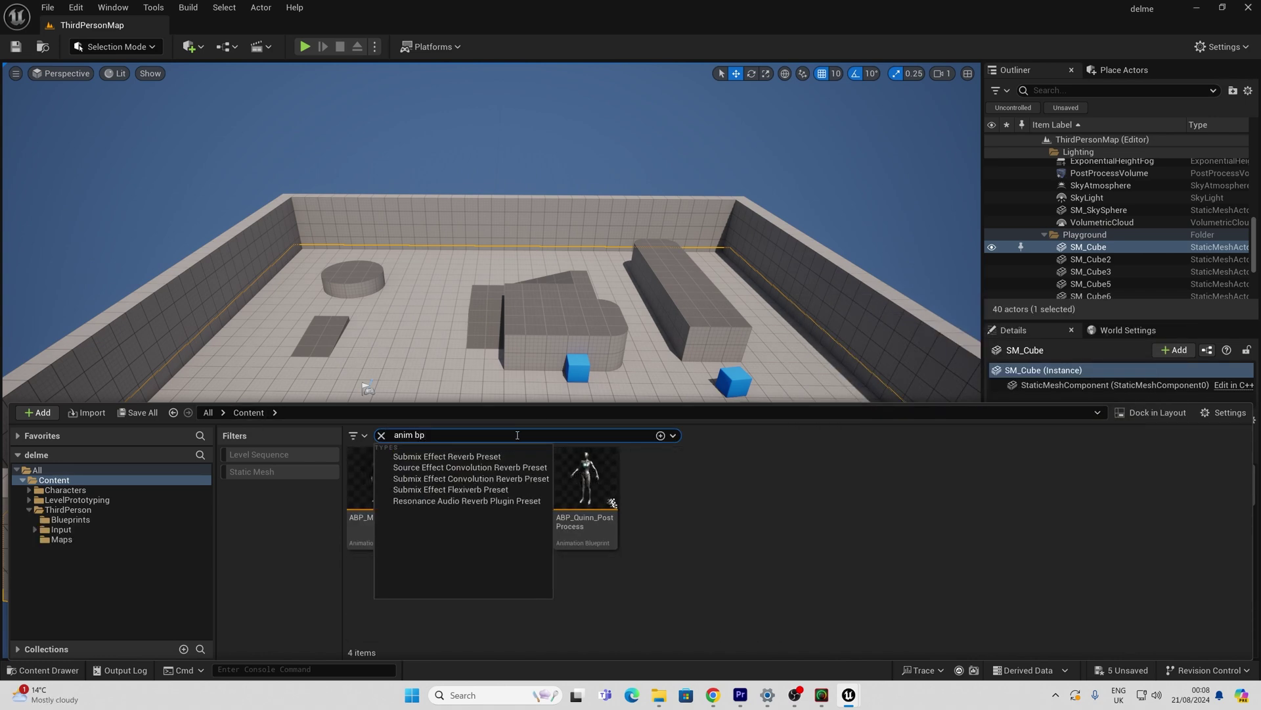
click(723, 531)
click(375, 493)
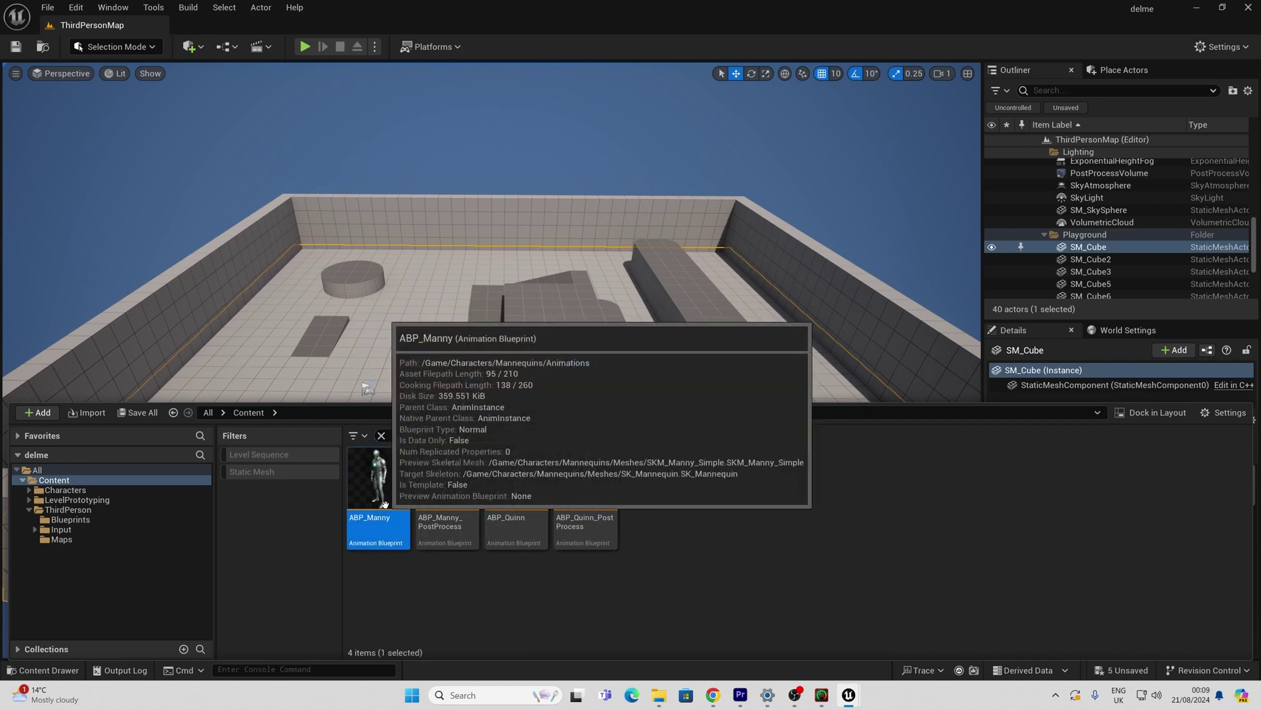
right_click(372, 495)
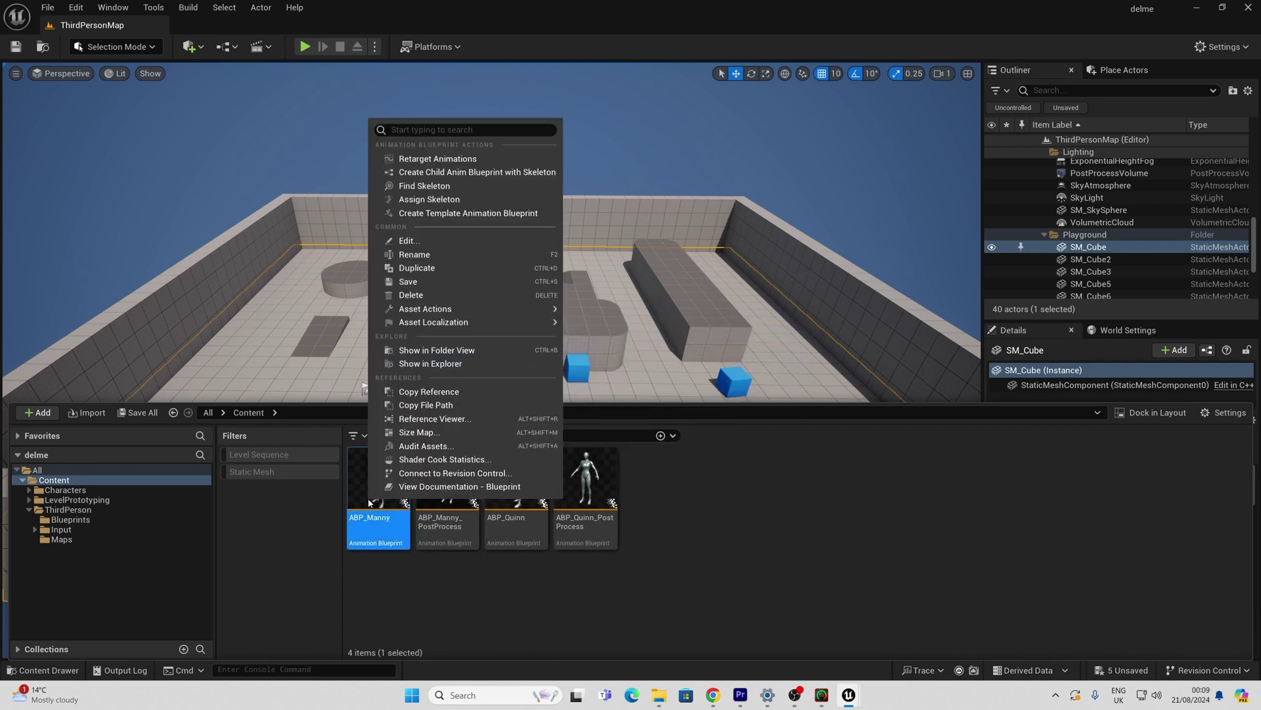
click(434, 160)
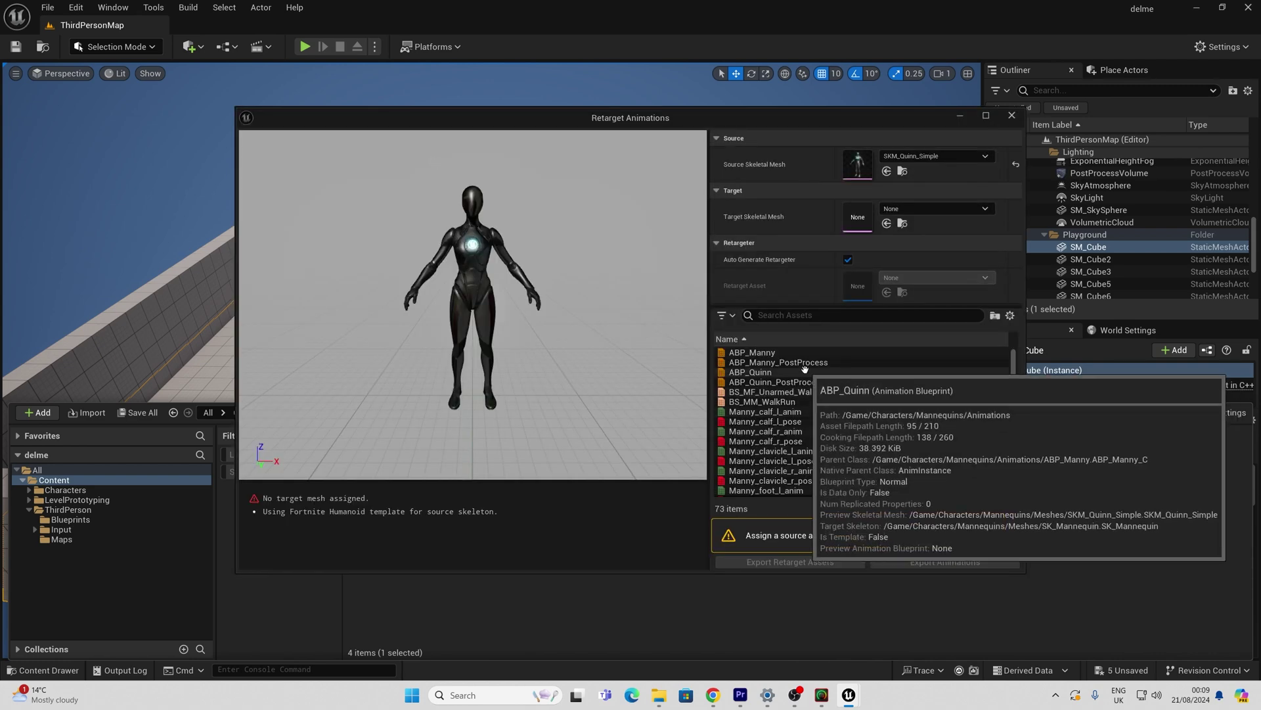
Step: Choose ABP_Manny as the asset to retarget and set the target skeletal mesh to kong_fix__1_
click(781, 353)
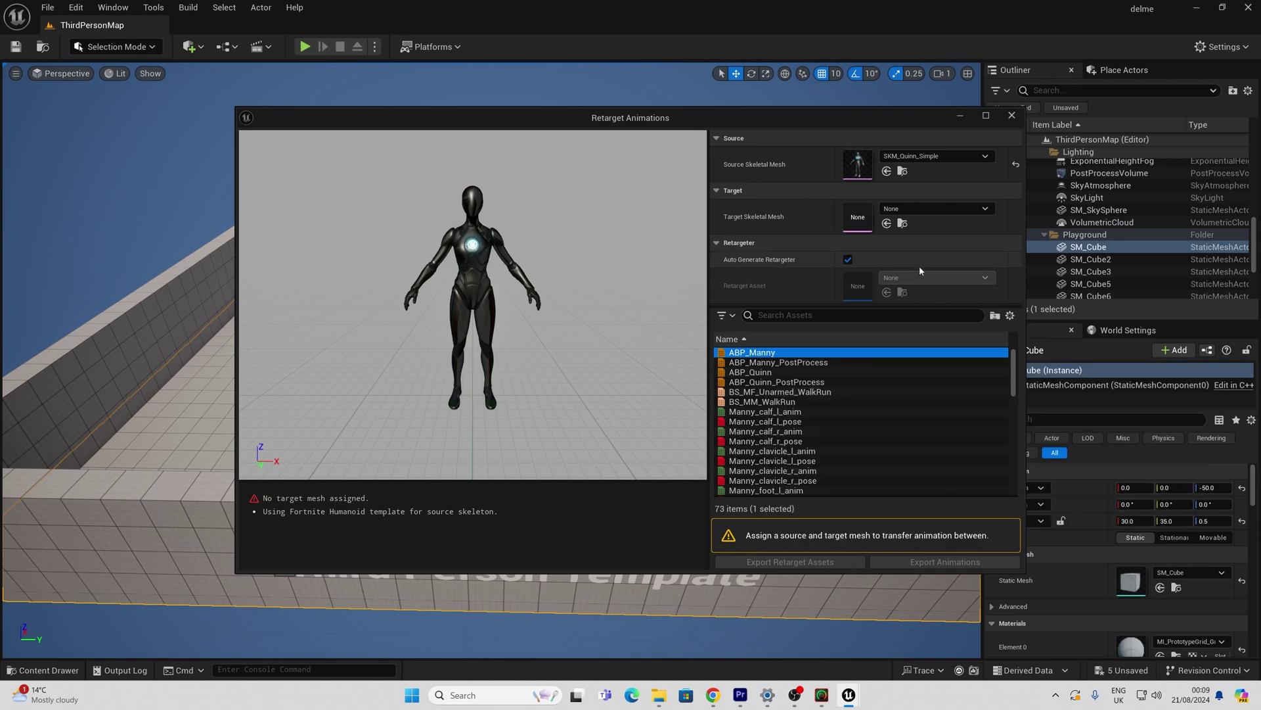
click(936, 209)
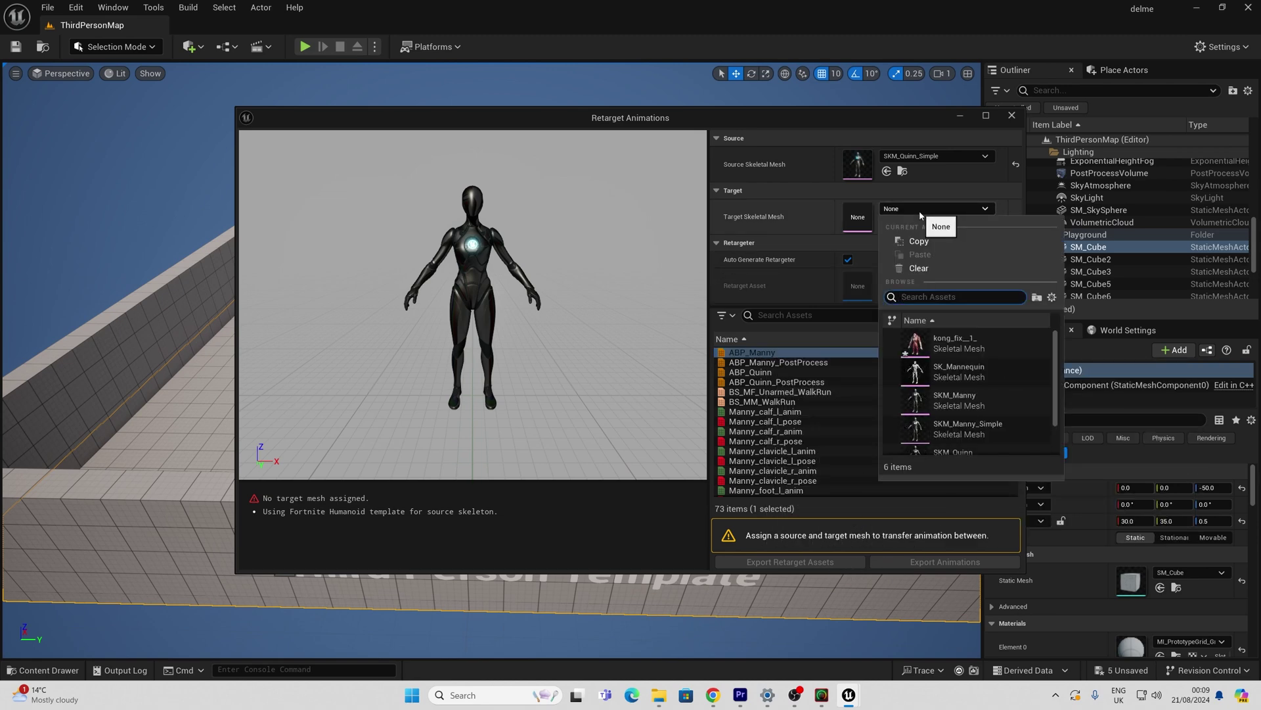
click(936, 350)
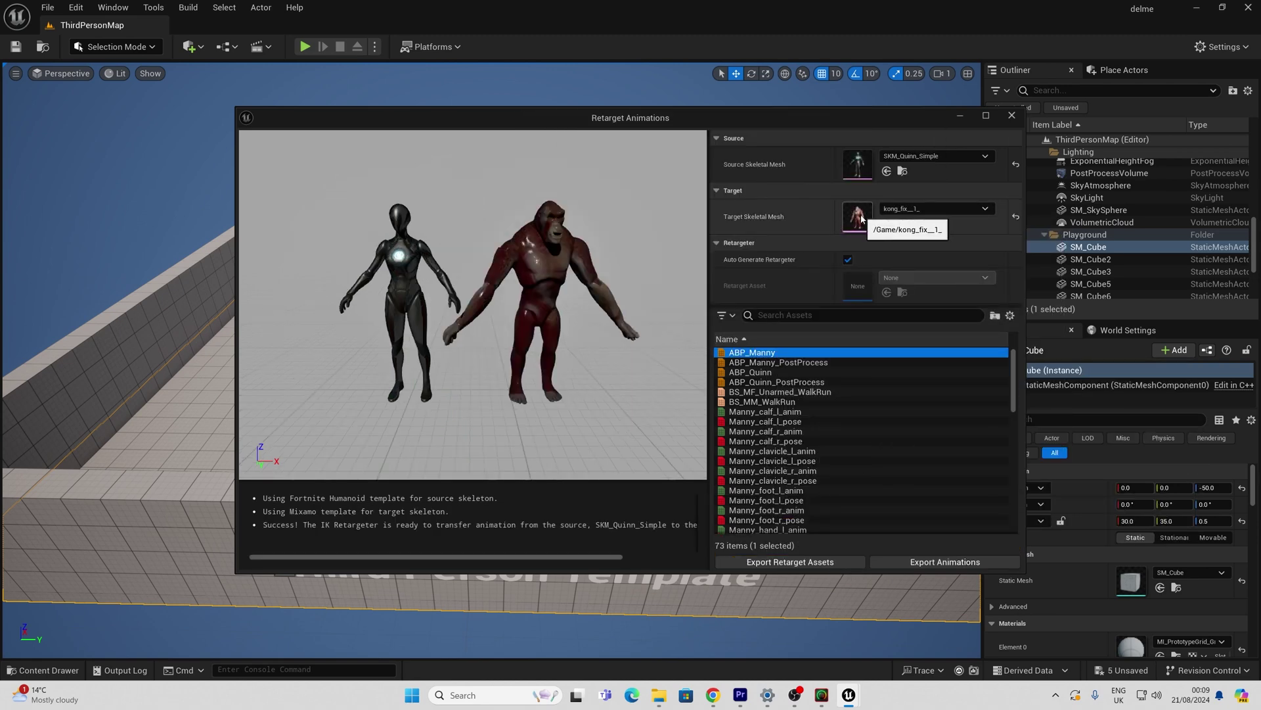
Step: Start exporting the retargeted animations and create a folder named retargets inside ThirdPerson
click(921, 563)
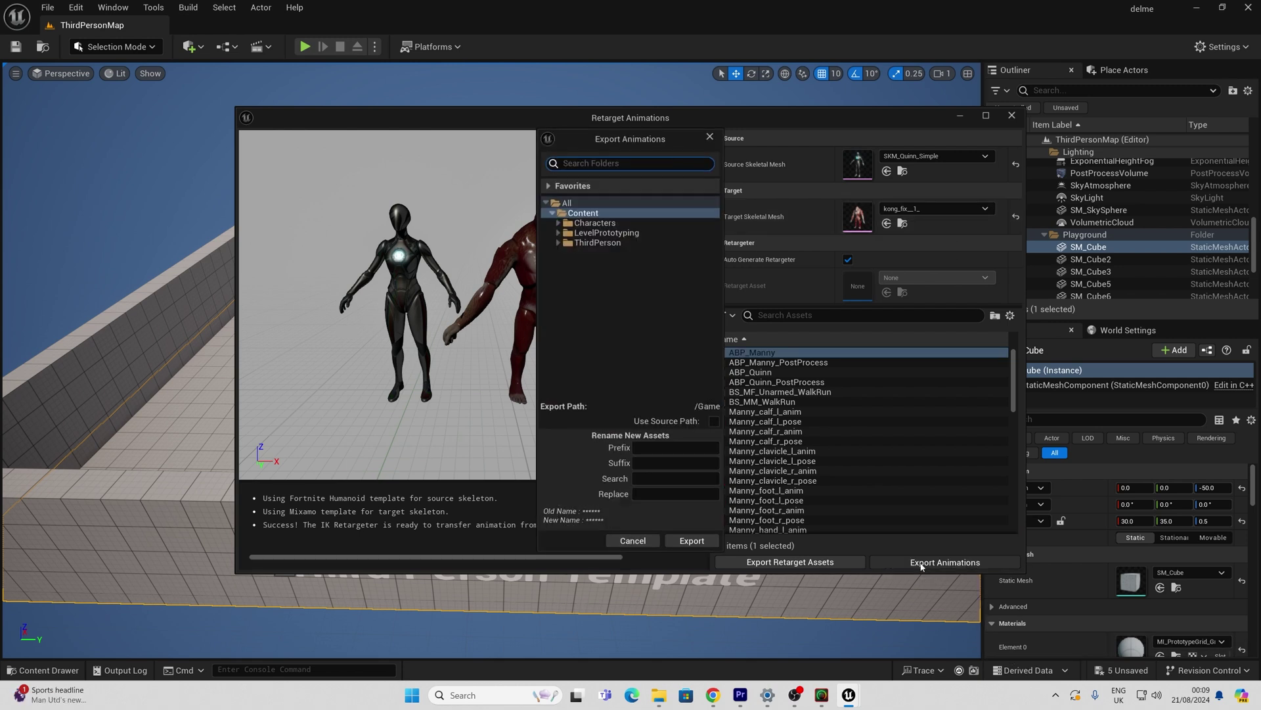
click(581, 224)
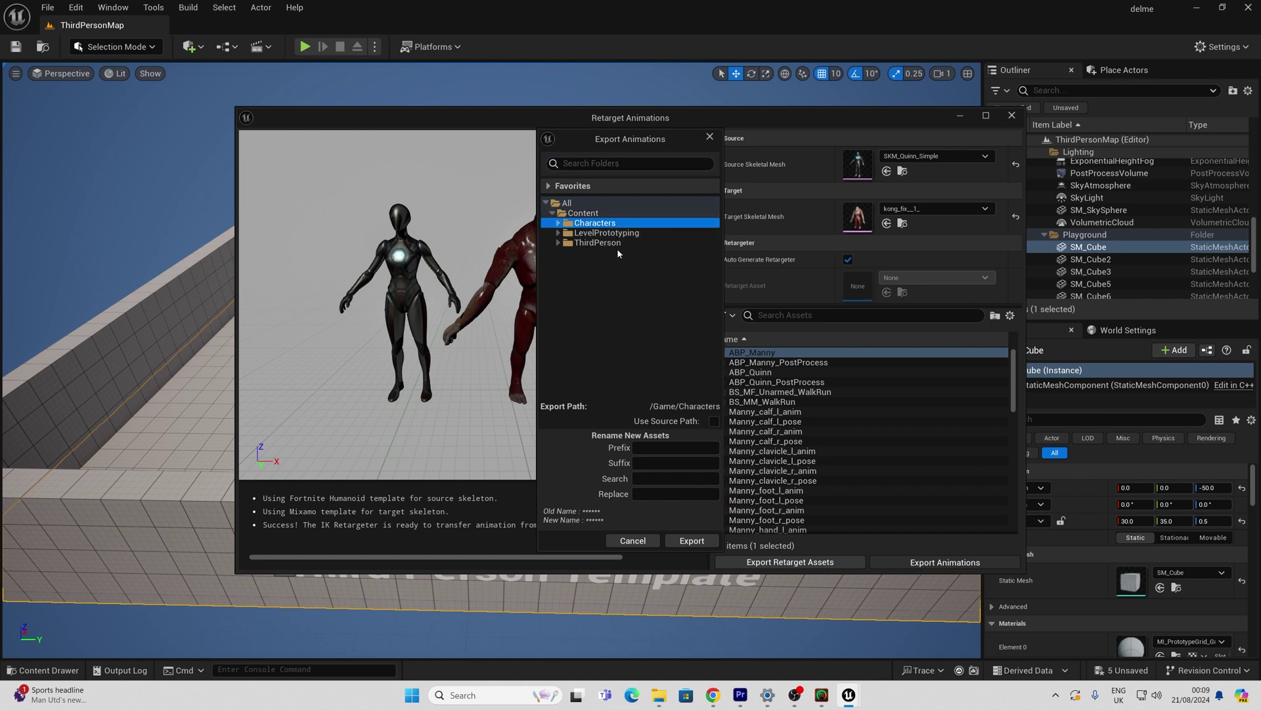
click(570, 245)
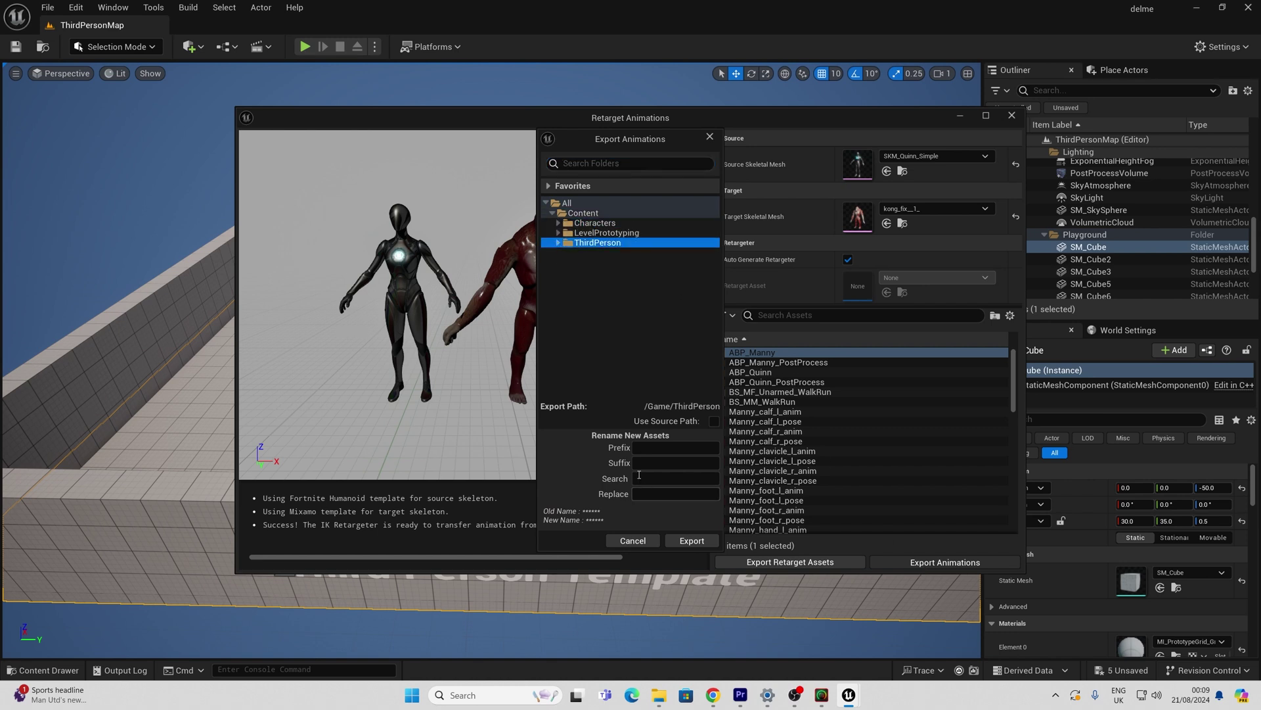
click(618, 277)
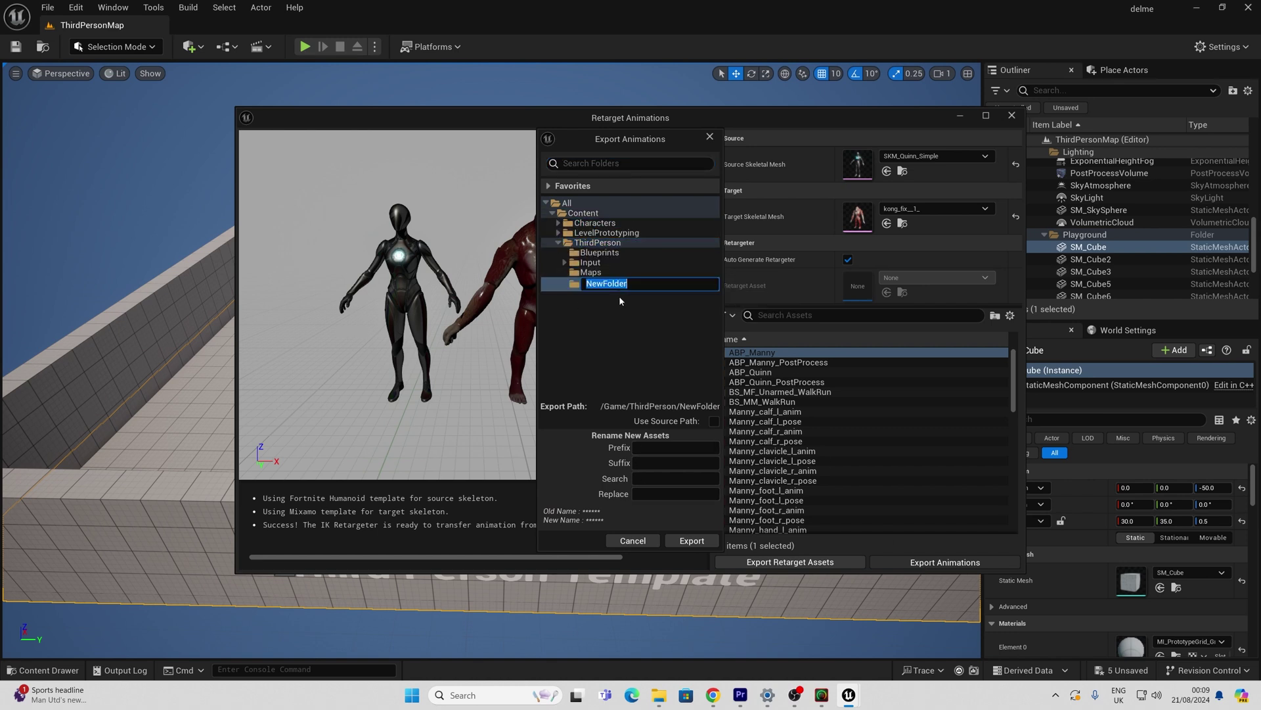
text(retargets)
key(Return)
Step: Give the new assets the prefix RE_ and export the animations to the ThirdPerson/Maps folder
click(652, 448)
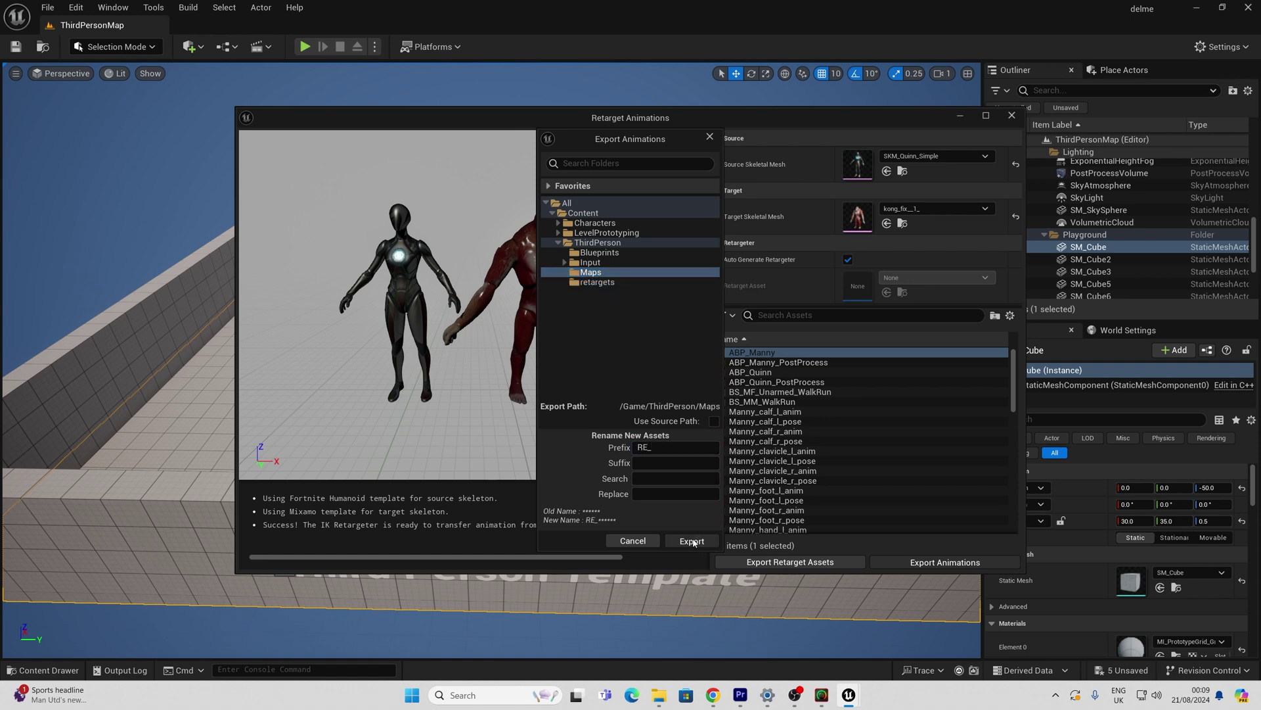
click(692, 541)
click(738, 402)
Step: Look through the exported gorilla animation assets in the Maps folder, from RE_ABP_Manny to RE_MM_Run_Fwd
click(411, 194)
click(384, 166)
click(430, 159)
click(508, 164)
click(565, 167)
click(647, 164)
click(731, 171)
click(795, 167)
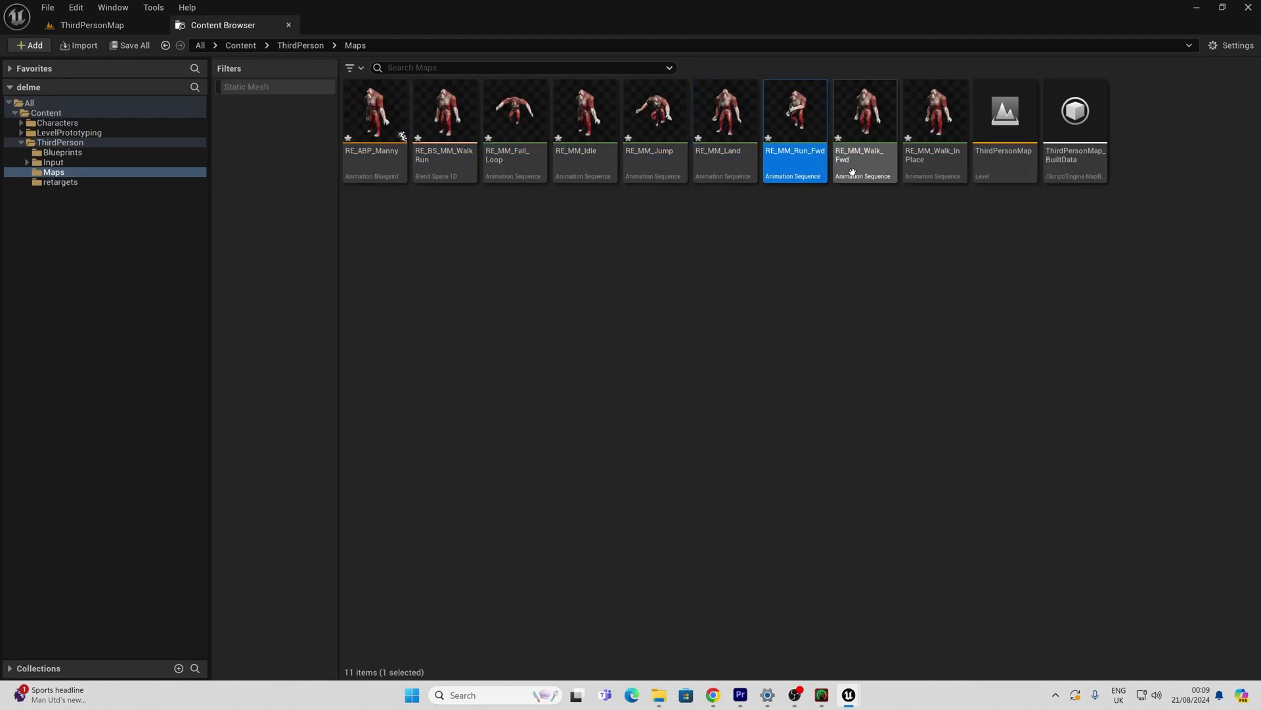
Step: Open the third-person character blueprint from the Blueprints folder of ThirdPerson
click(935, 167)
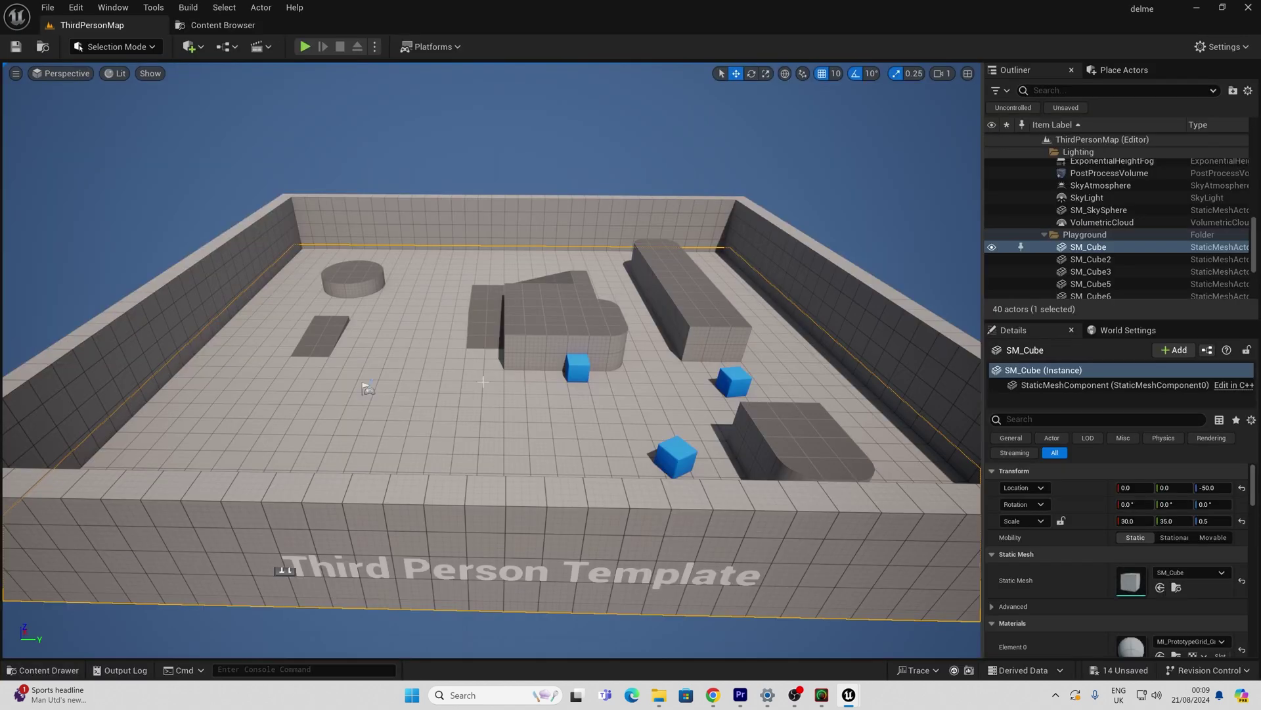
key(ctrl+space)
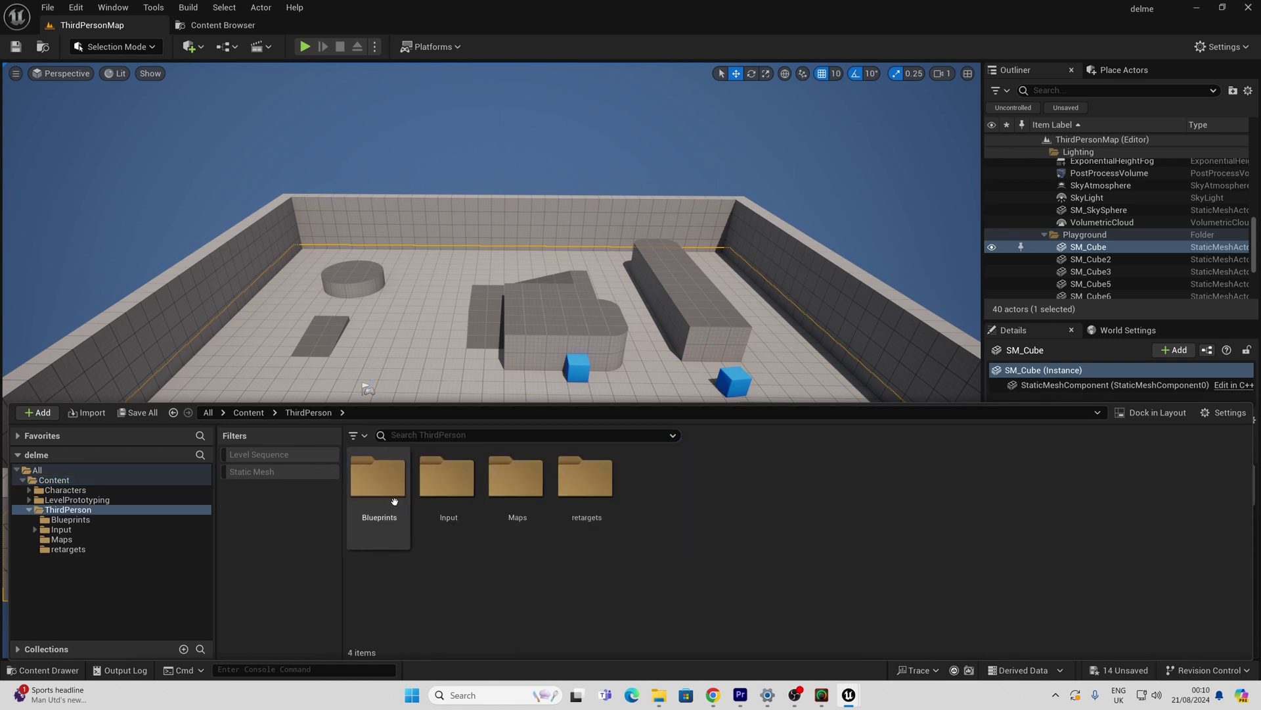
double_click(395, 501)
double_click(394, 515)
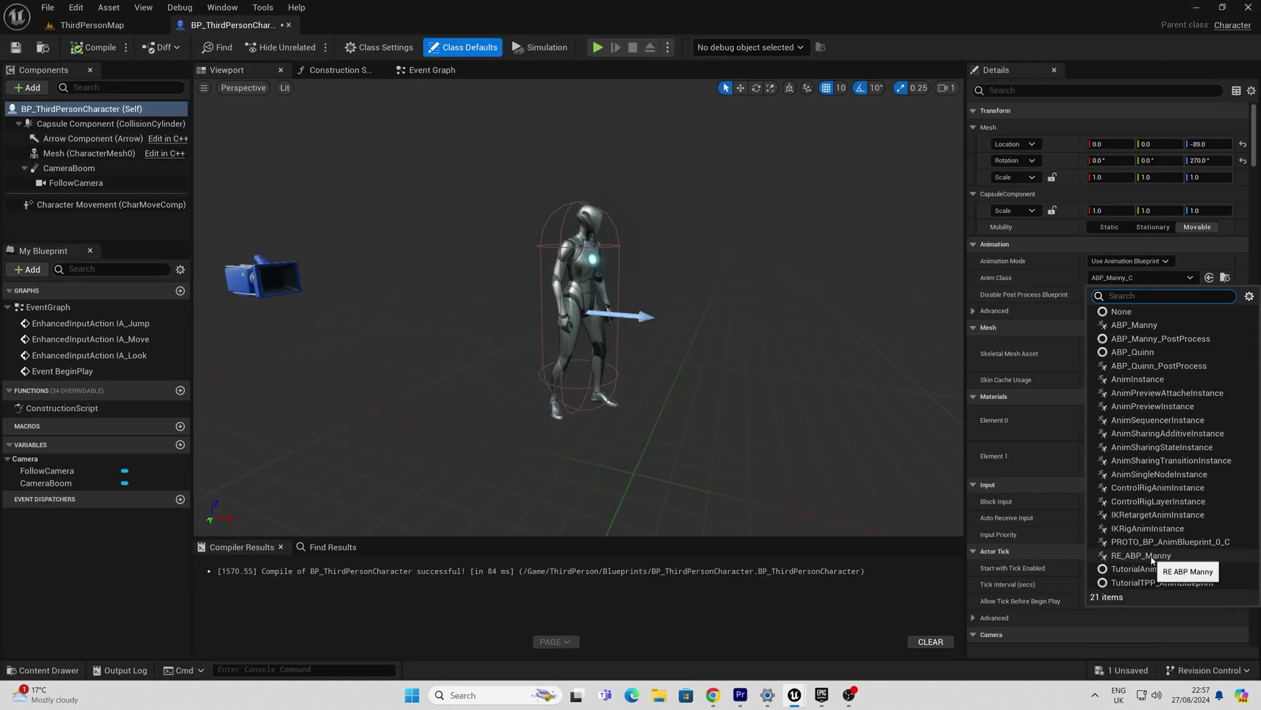
Step: Set the character's Anim Class to RE_ABP_Manny and its Skeletal Mesh Asset to kong_fix__1_, and compile the blueprint
click(1144, 555)
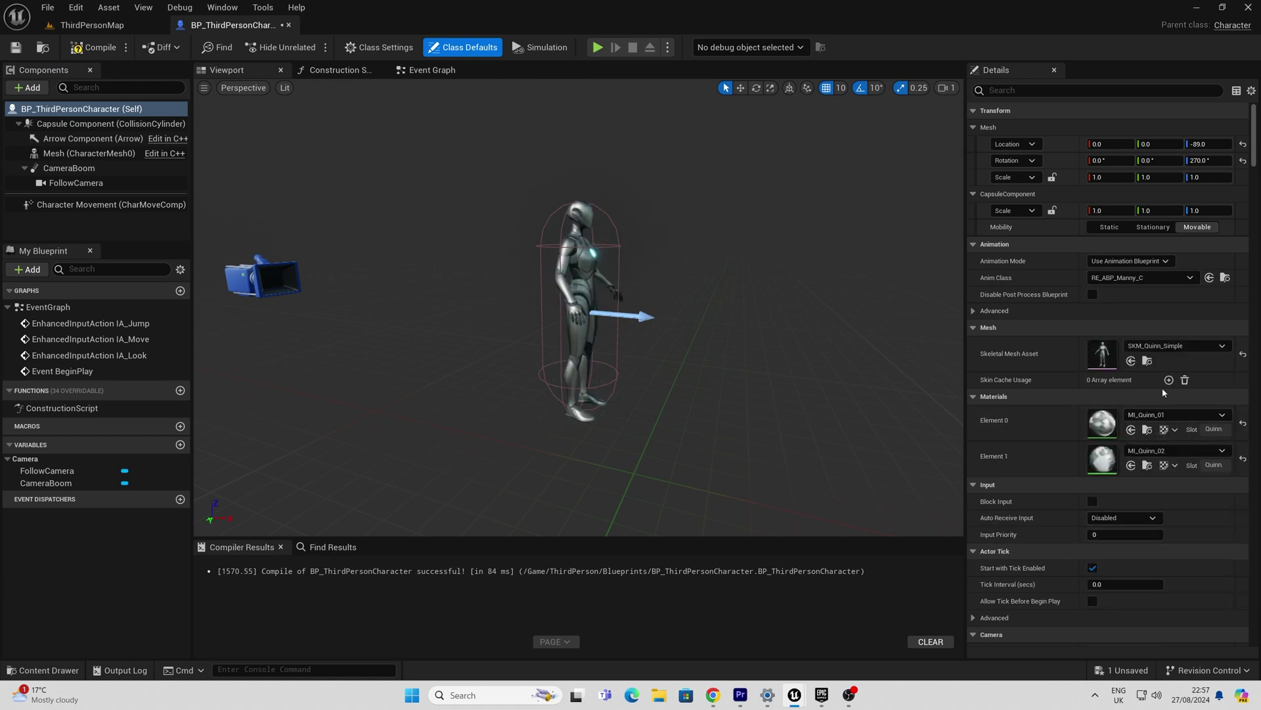
click(1176, 346)
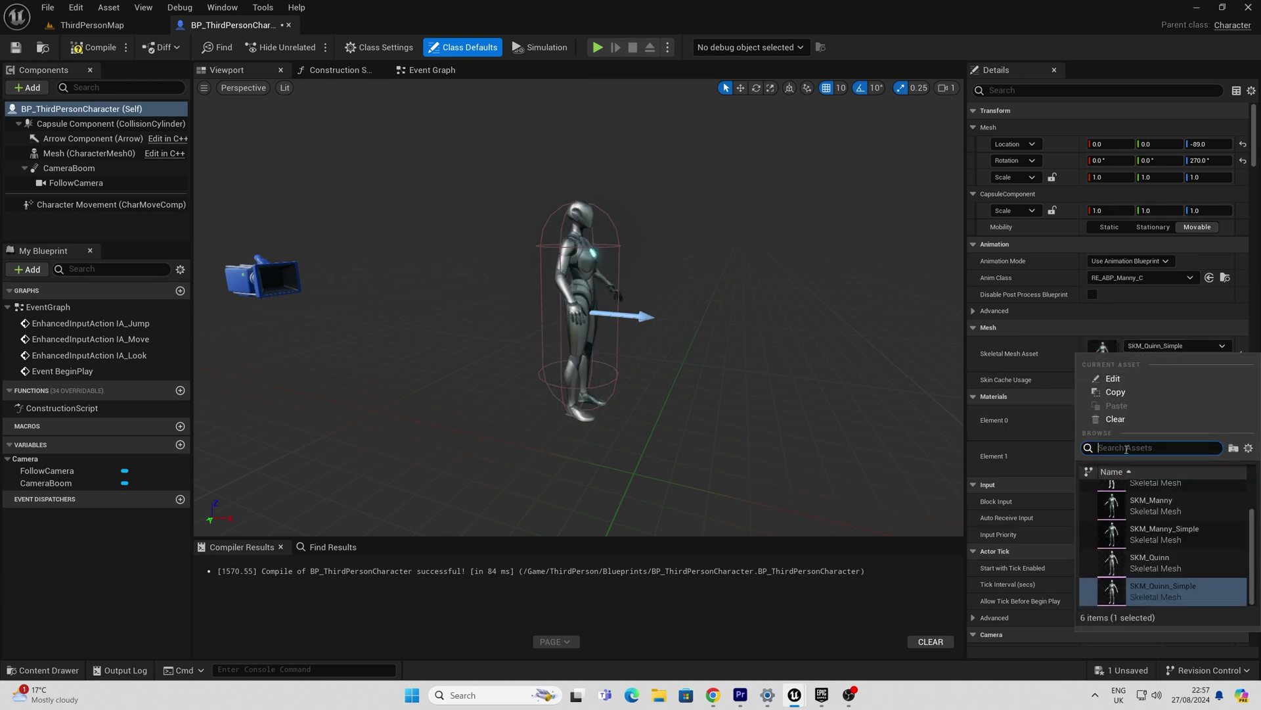
scroll(1153, 504, up, 2)
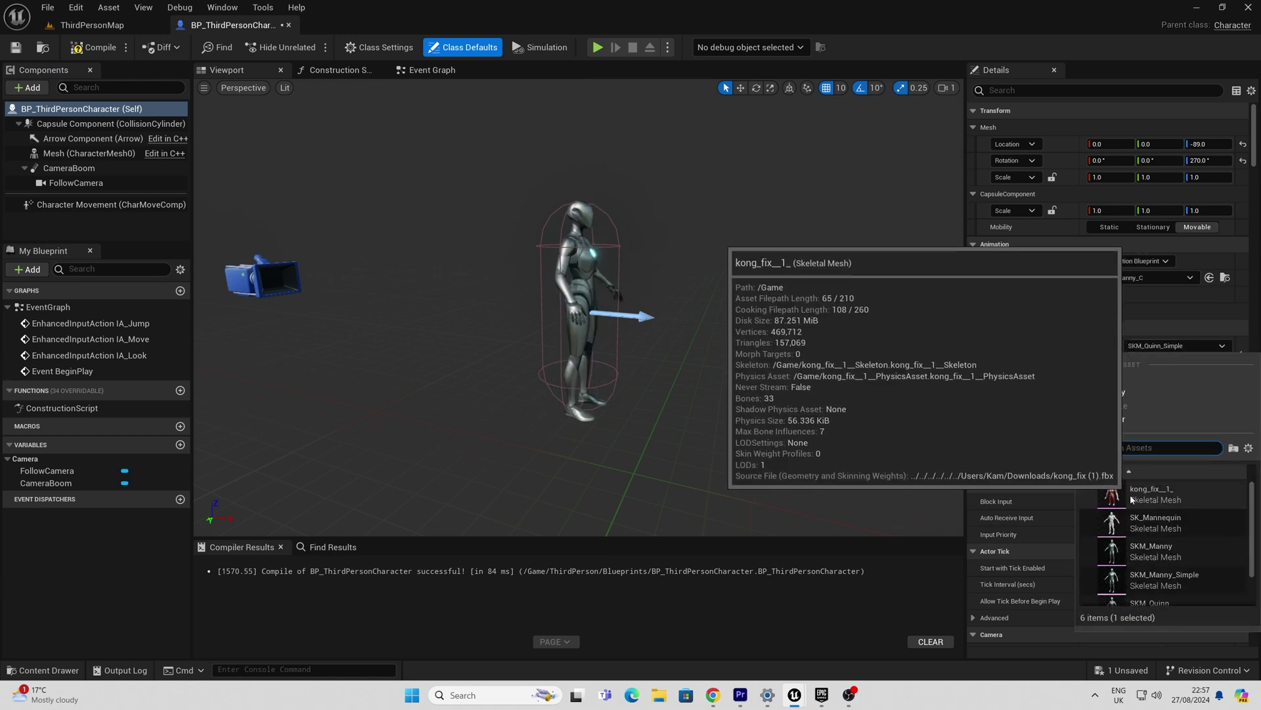
click(1150, 501)
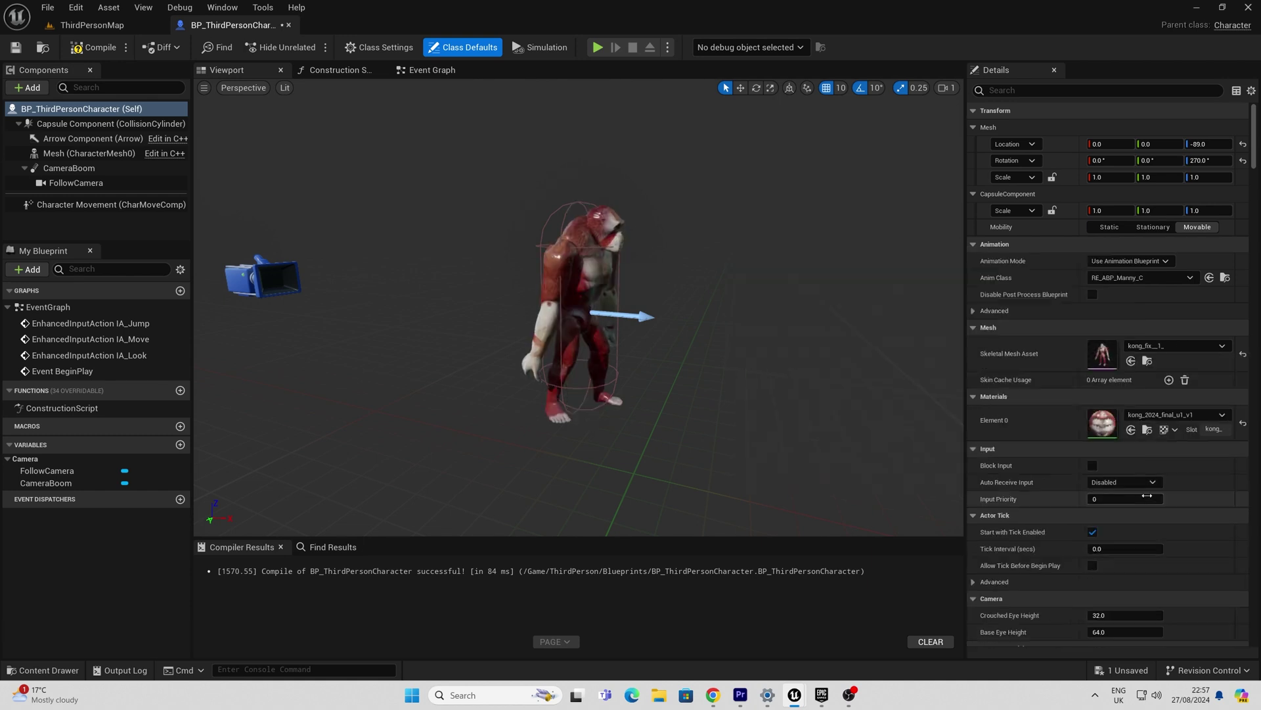
click(94, 50)
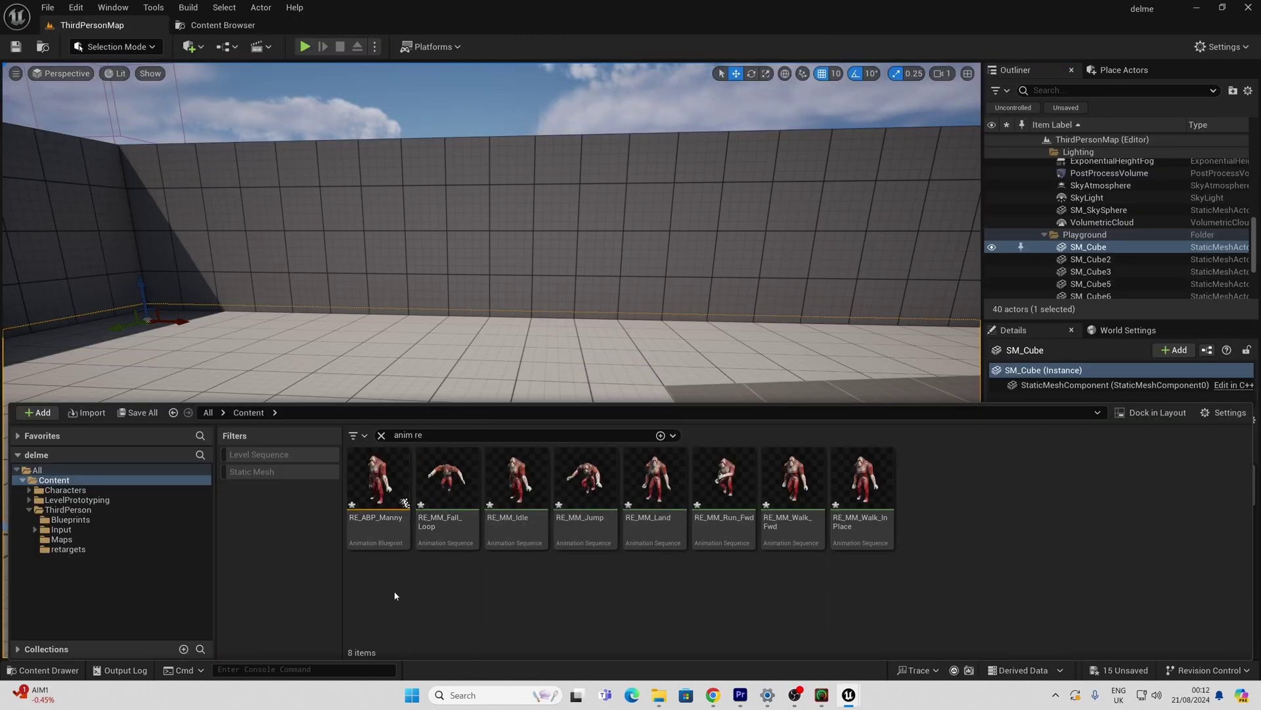
Step: Open the RE_ABP_Manny animation blueprint and show the Land state from its Main States
click(392, 547)
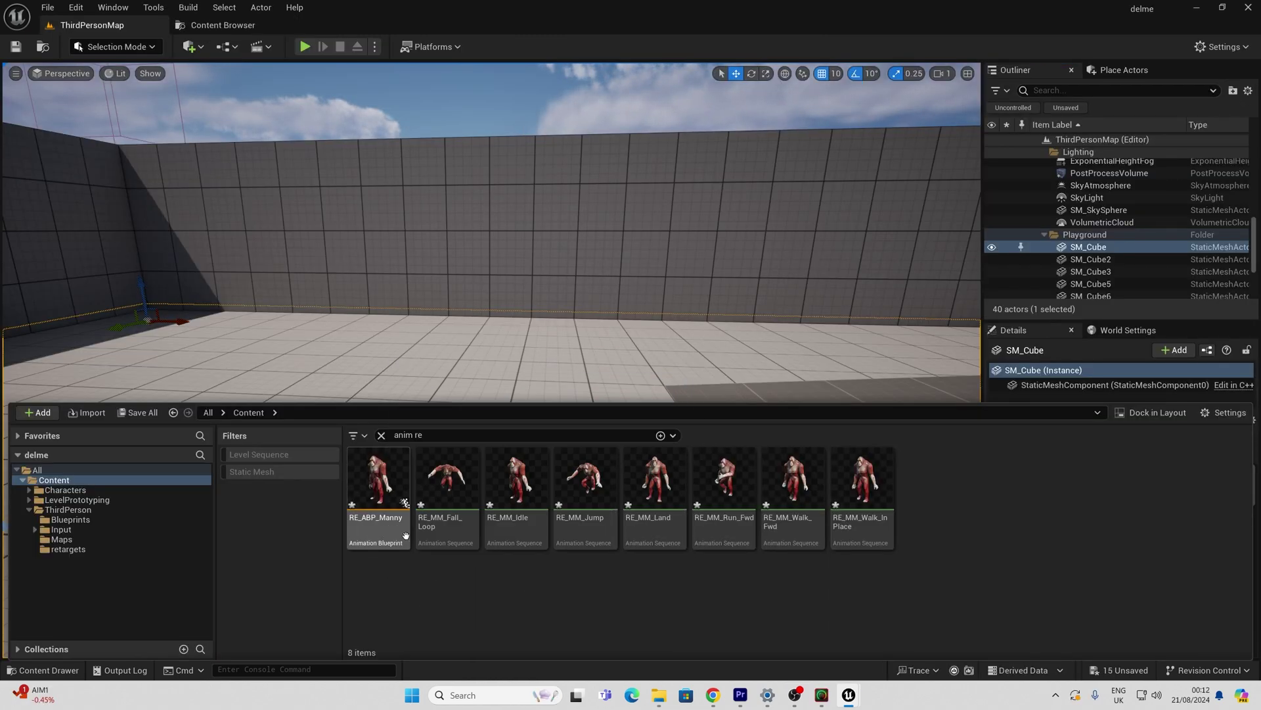
double_click(401, 535)
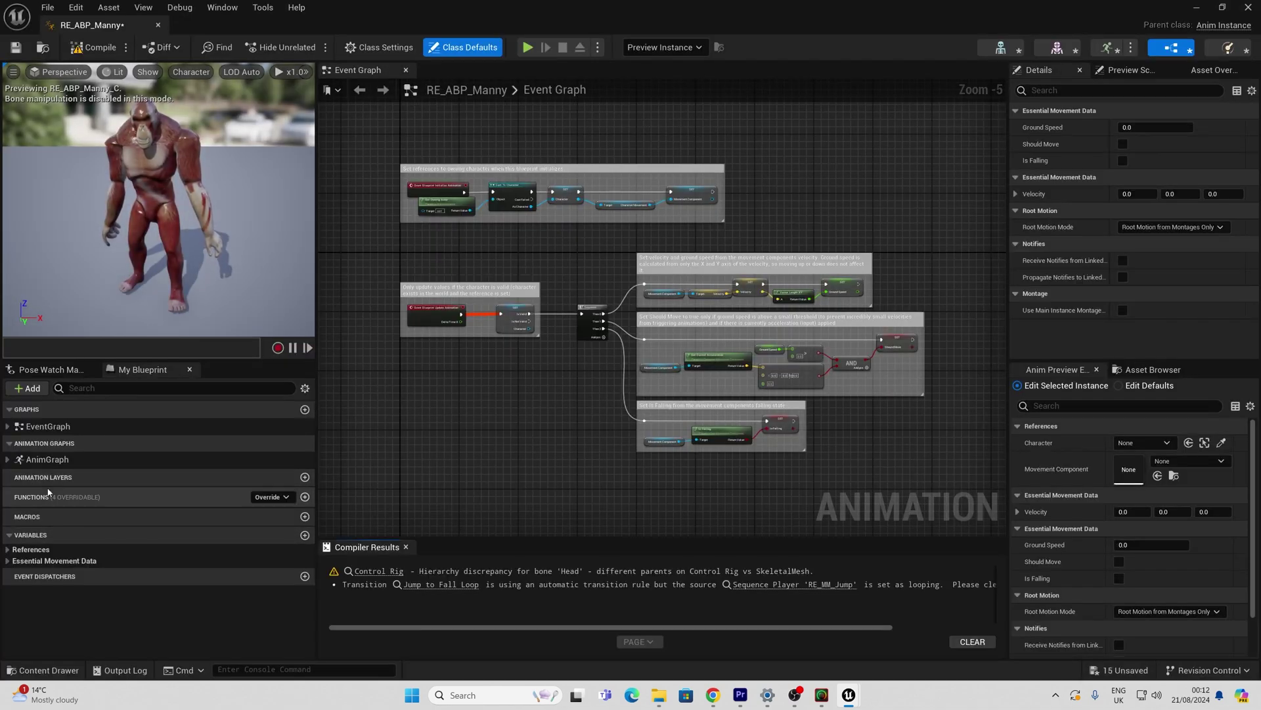
click(7, 459)
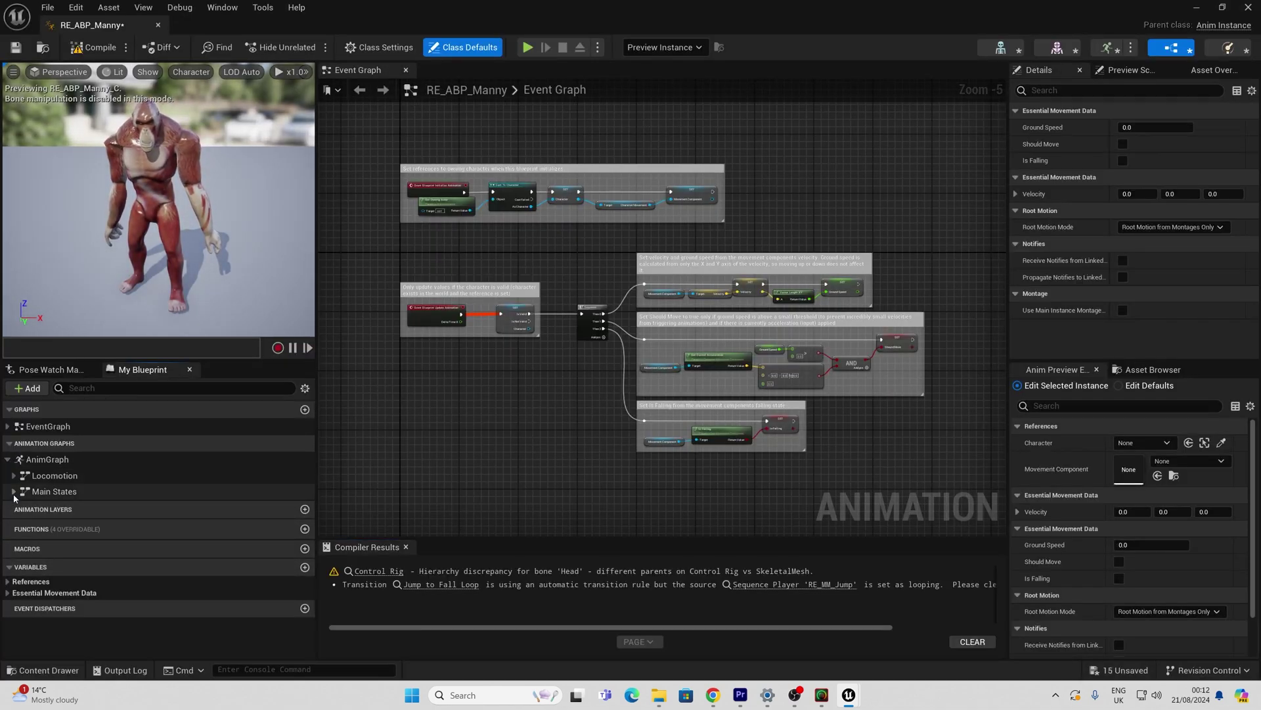
click(13, 491)
double_click(61, 603)
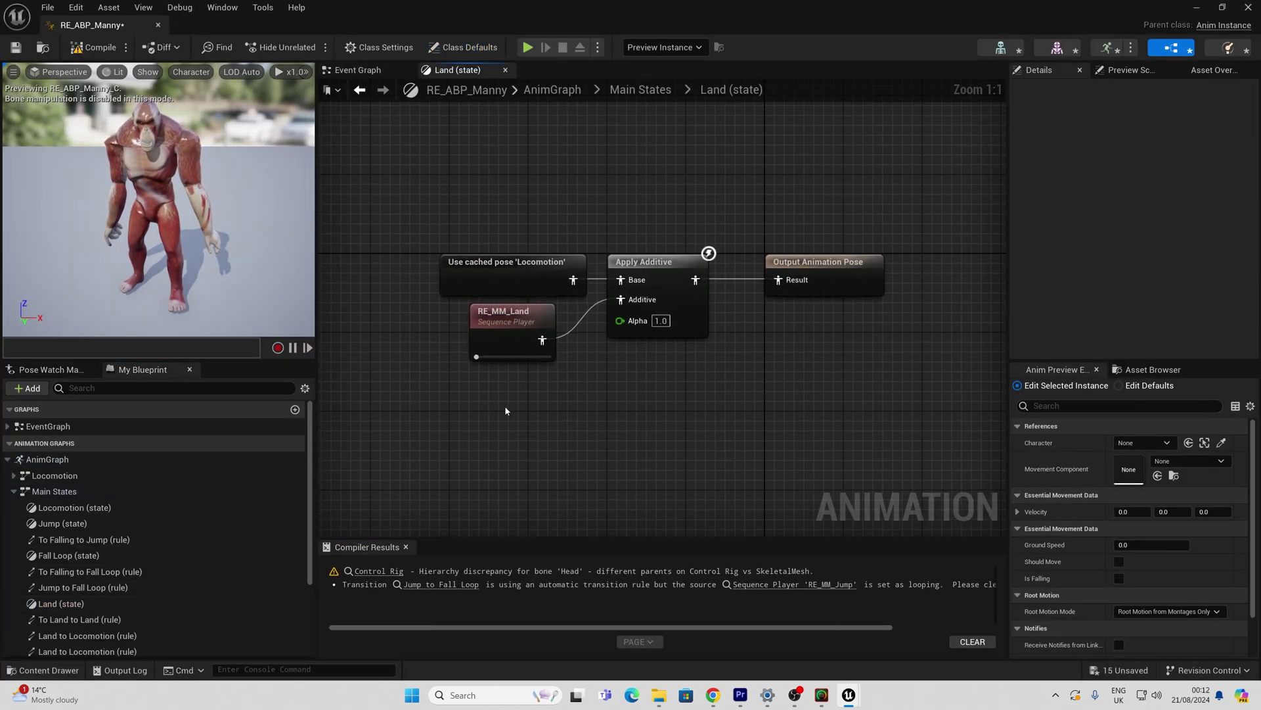
Step: Connect the cached Locomotion pose directly to Output Animation Pose, bypassing Apply Additive, and compile and close the animation blueprint
drag(499, 263, 458, 203)
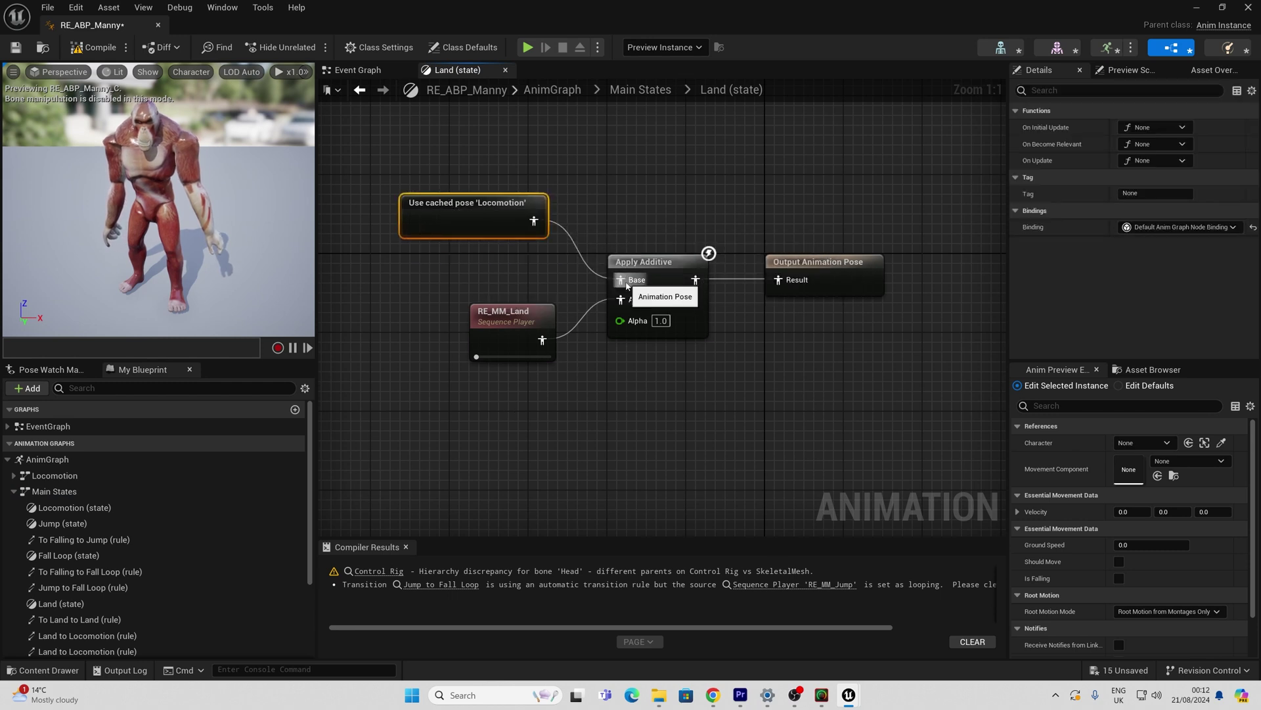
click(253, 604)
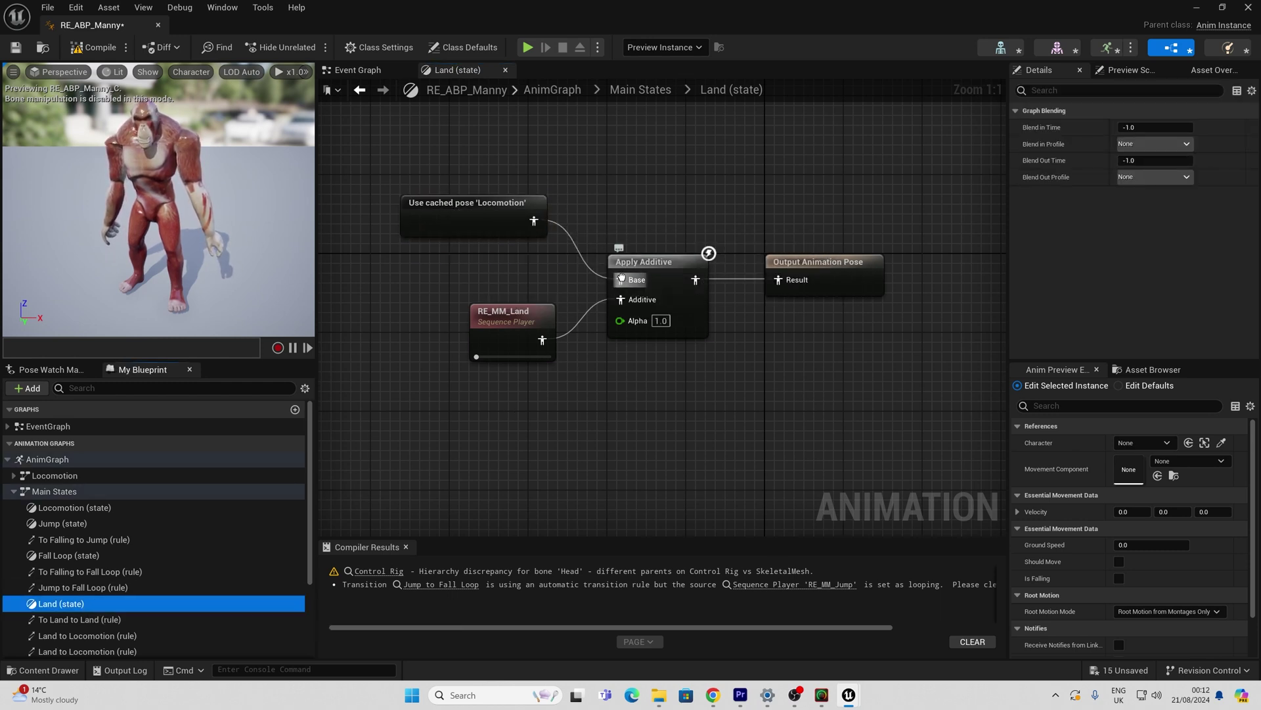
ctrl+drag(622, 280, 813, 205)
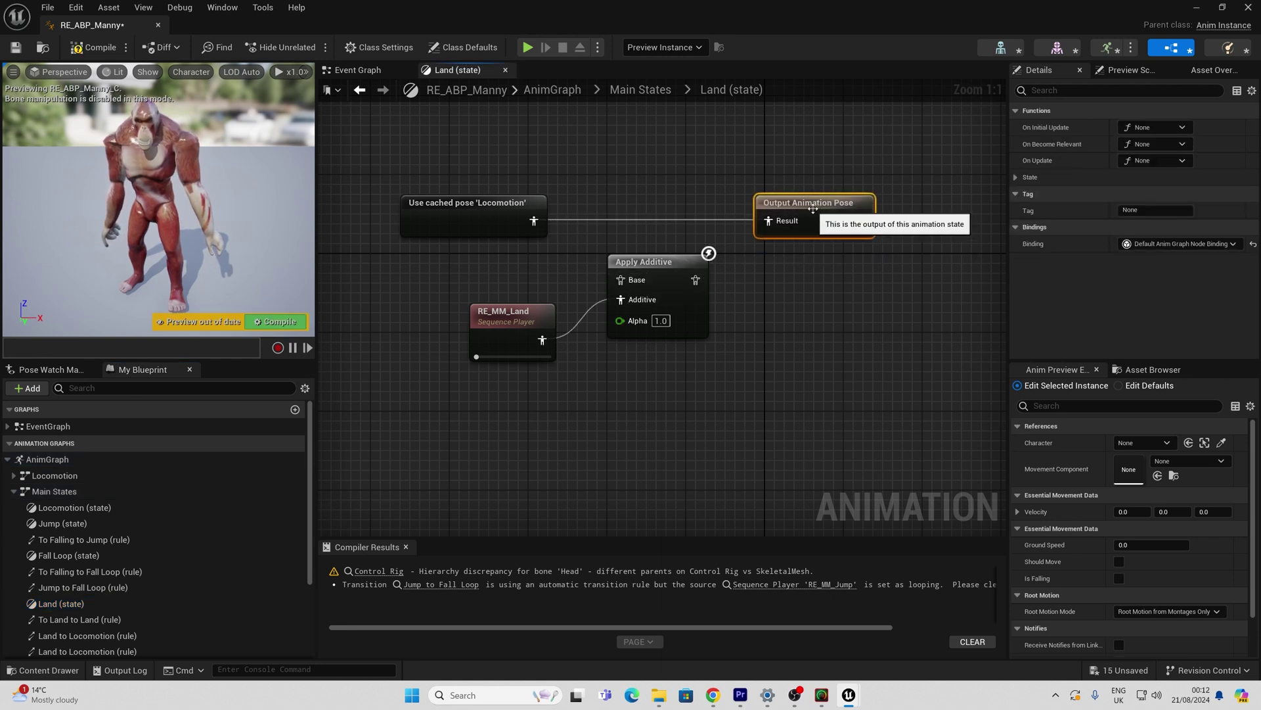
click(90, 49)
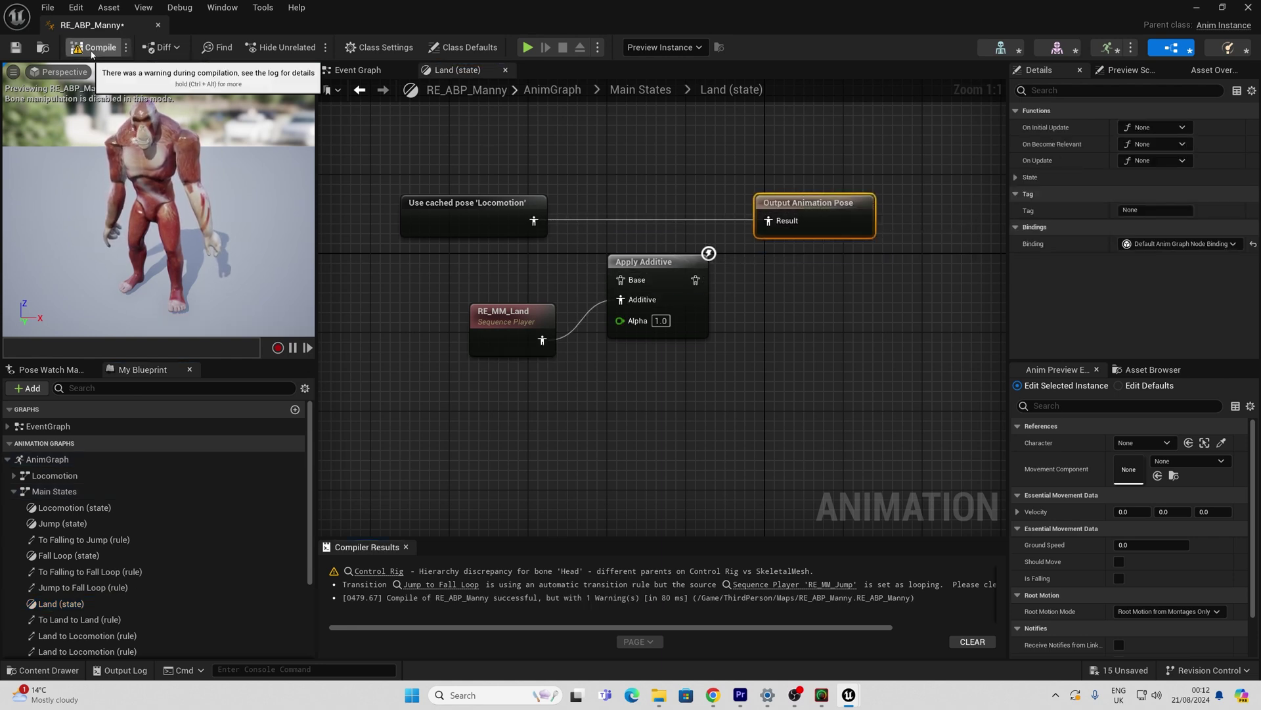
click(158, 25)
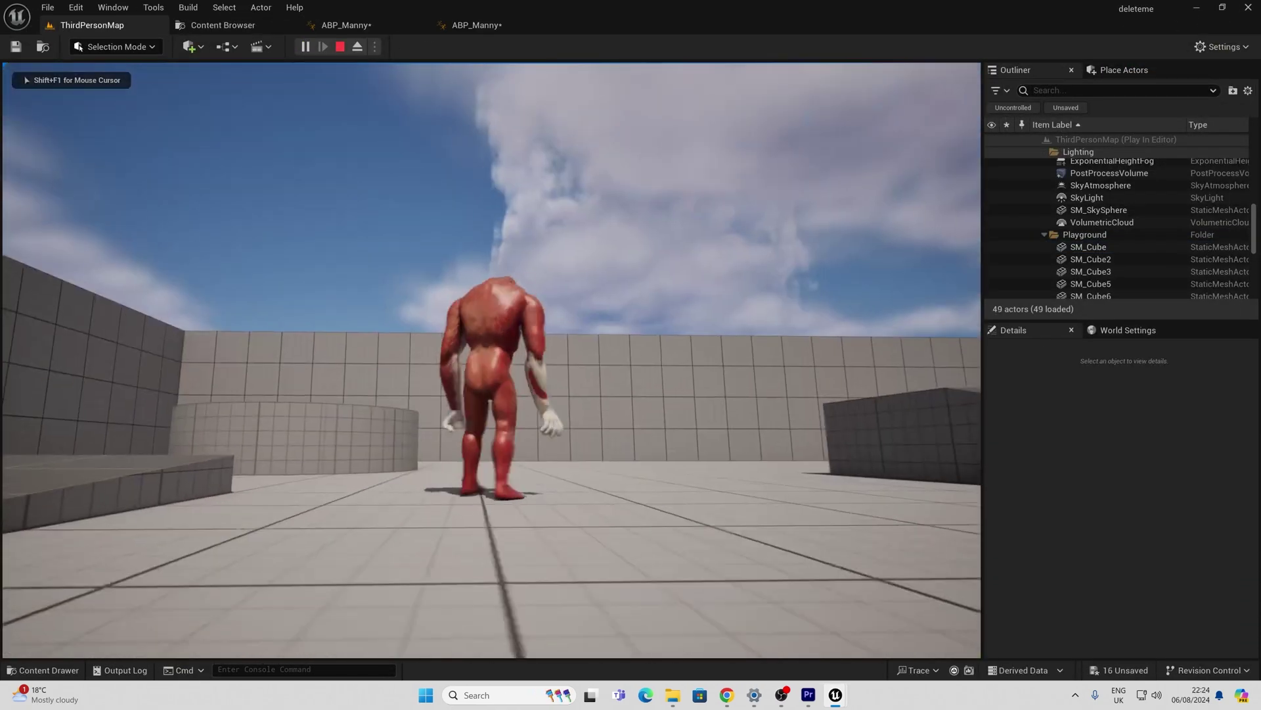
Step: Play-test the gorilla in ThirdPersonMap by running around the level and jumping at the raised blocks
key(d)
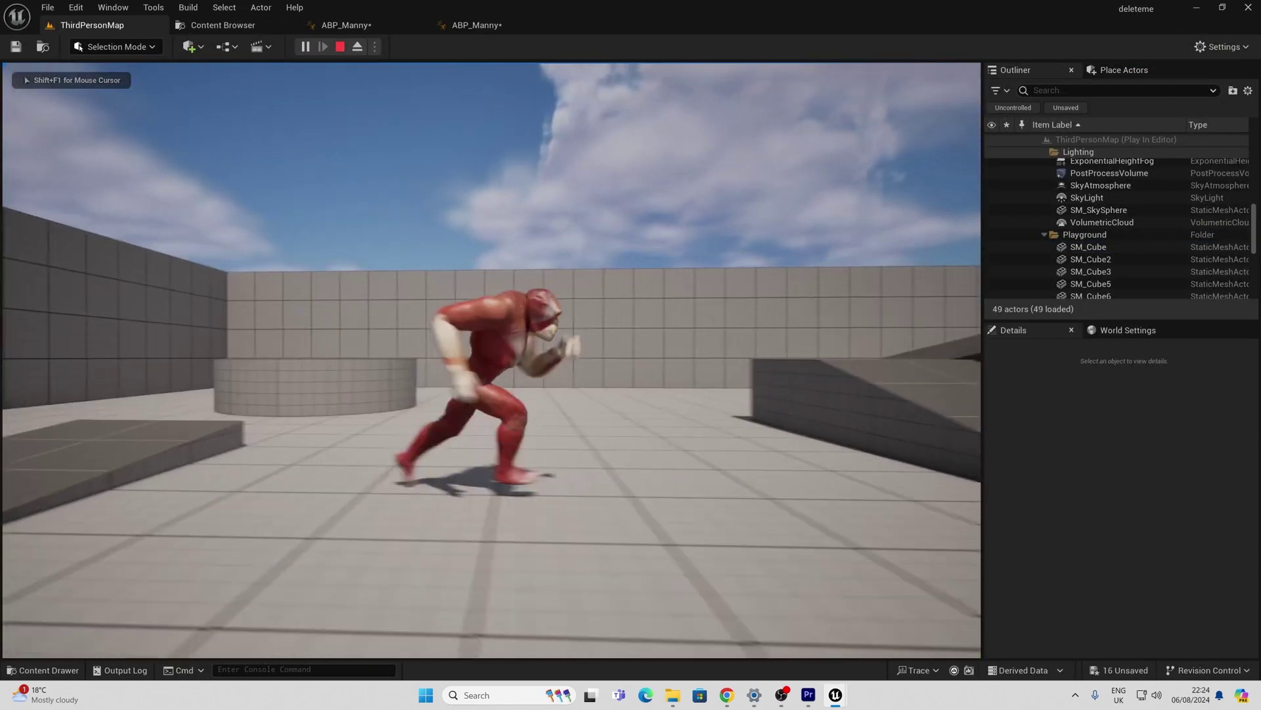
key(space)
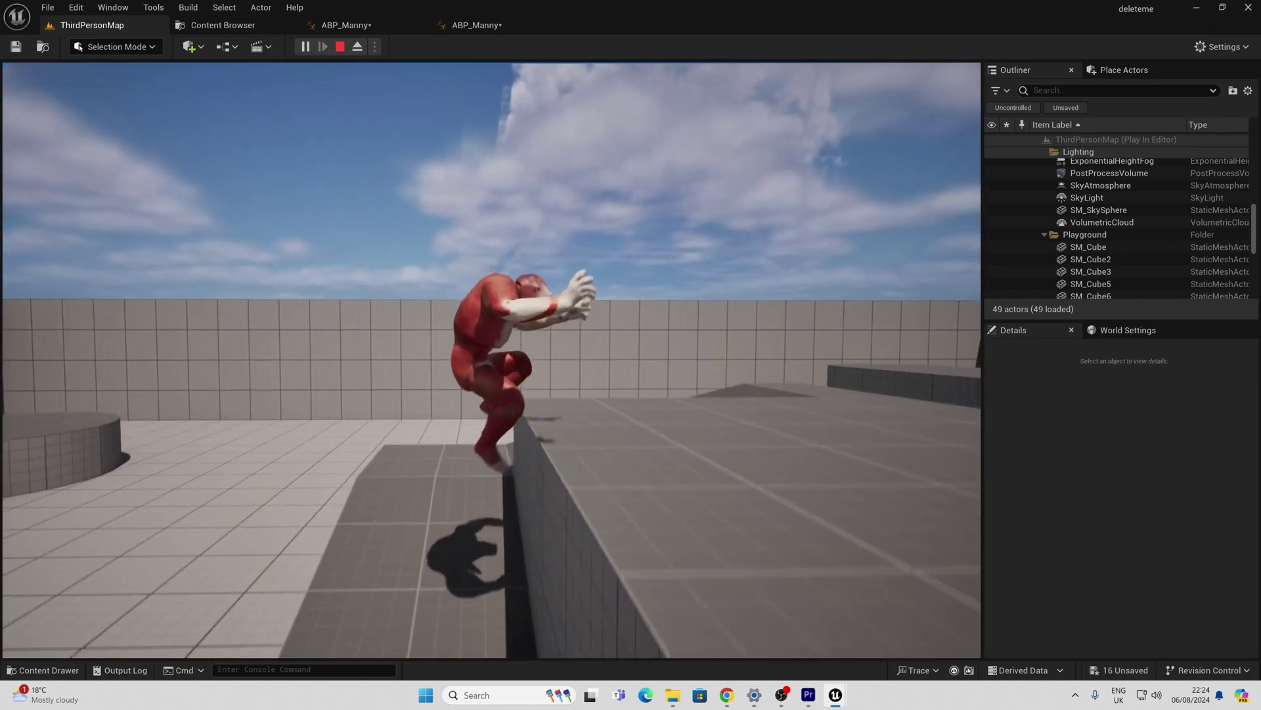
key(w)
key(space)
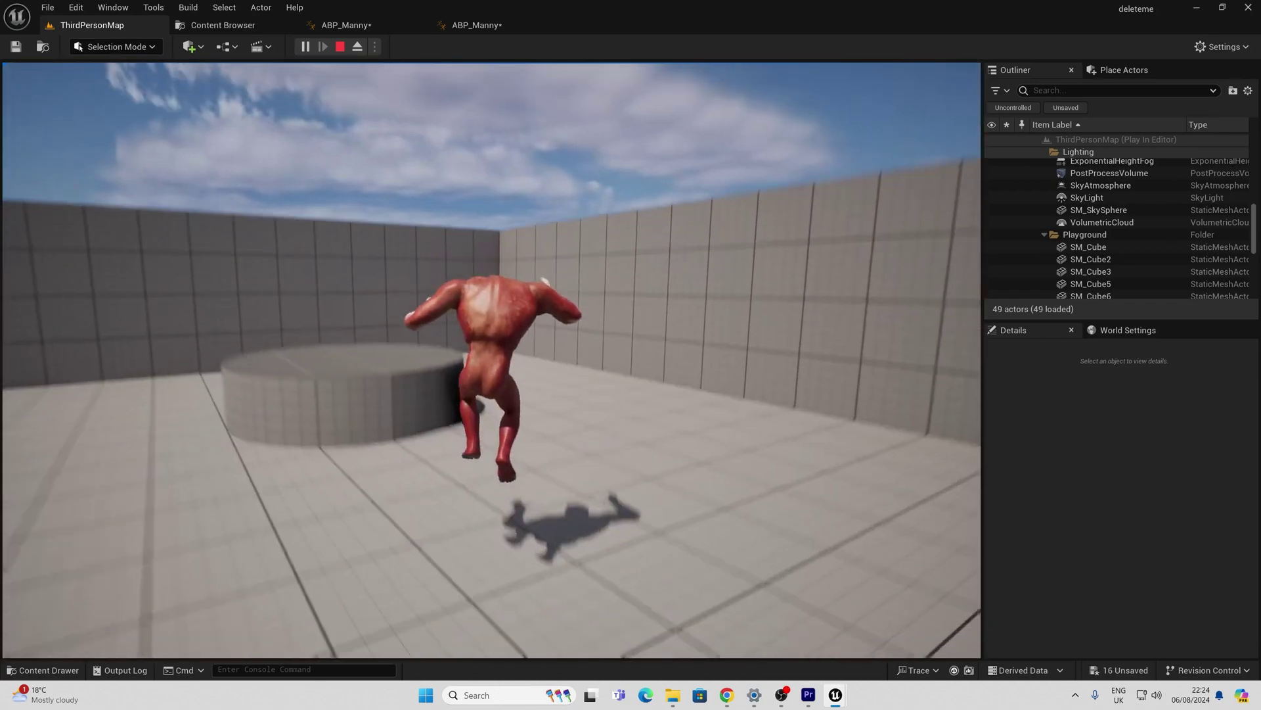
key(w)
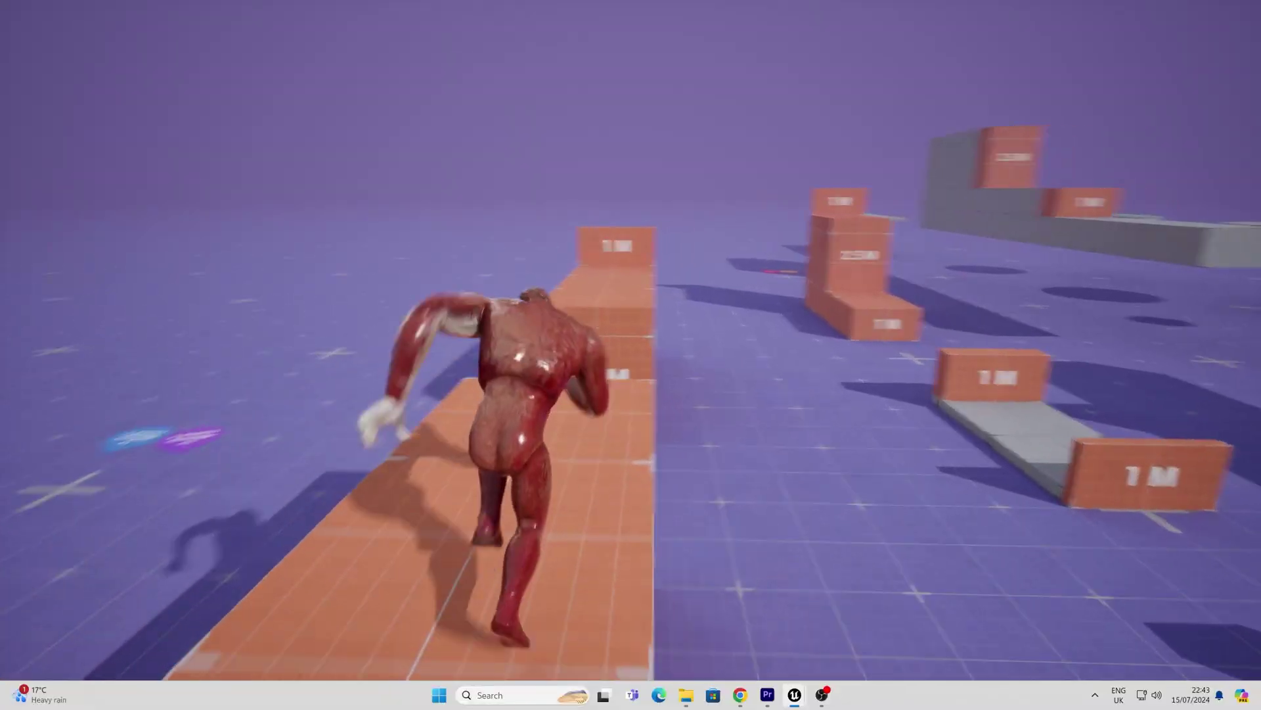
key(w)
key(space)
key(w)
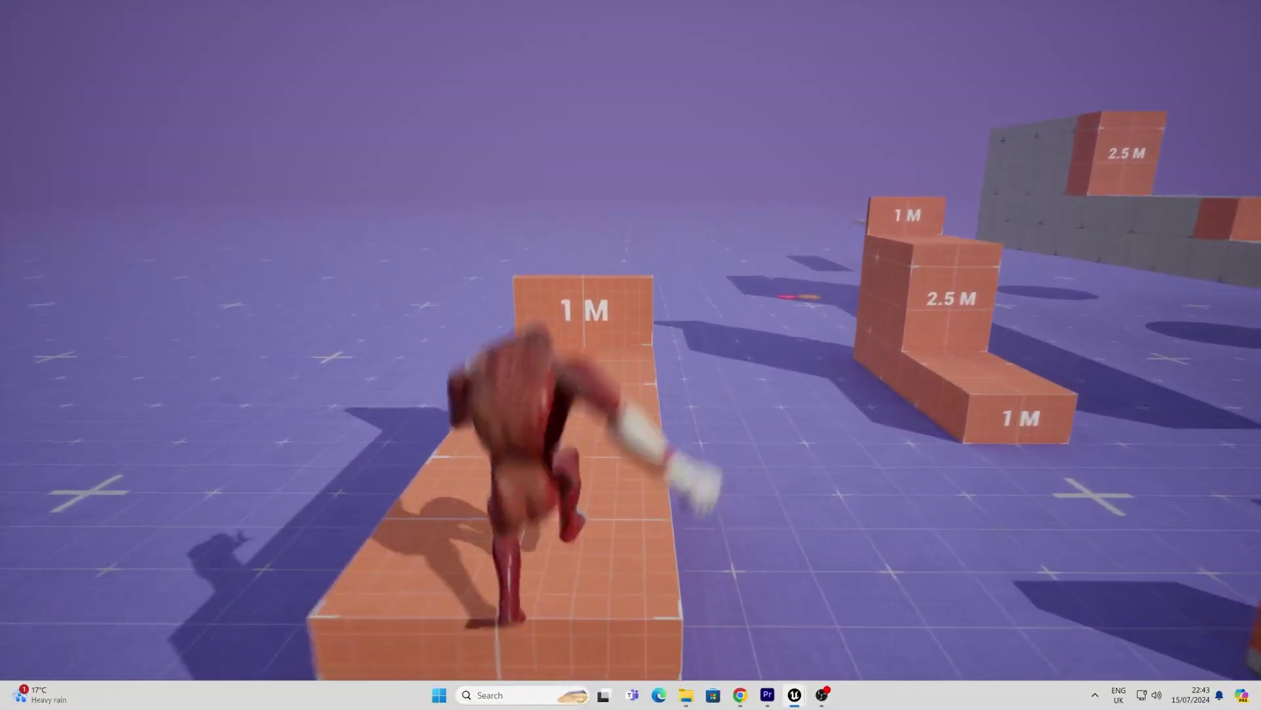
key(space)
key(w)
key(w)
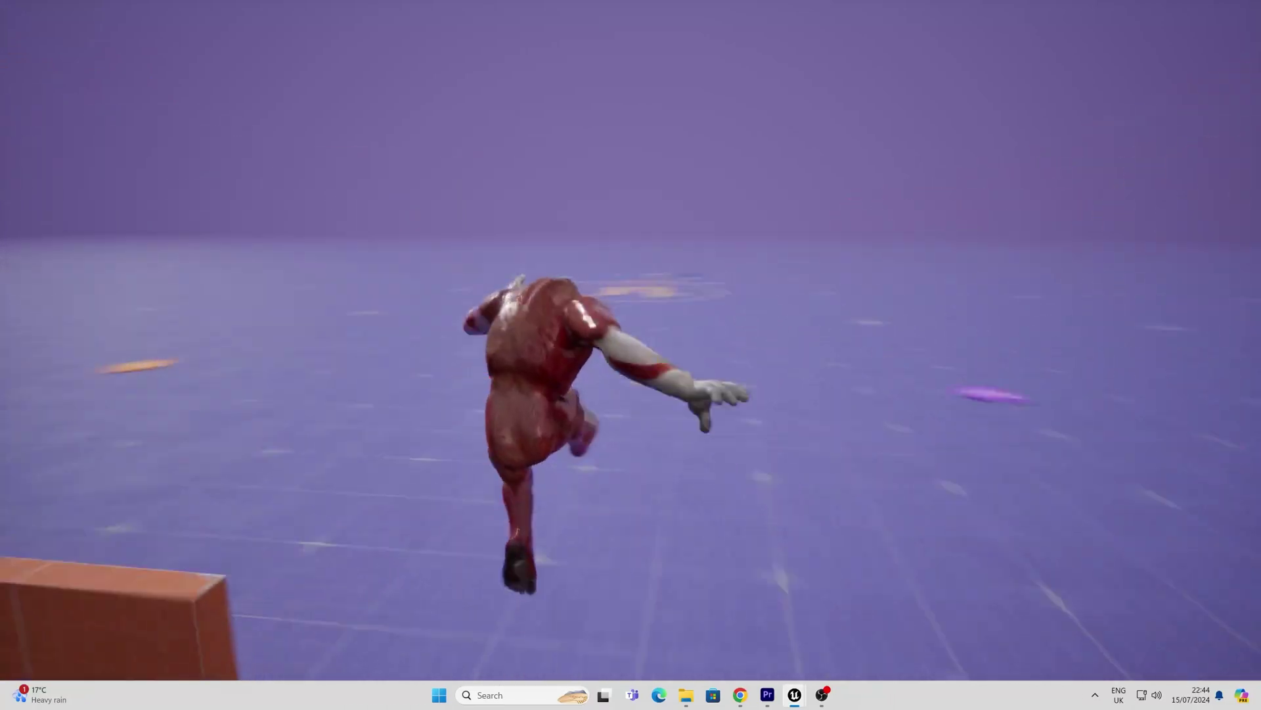
key(w)
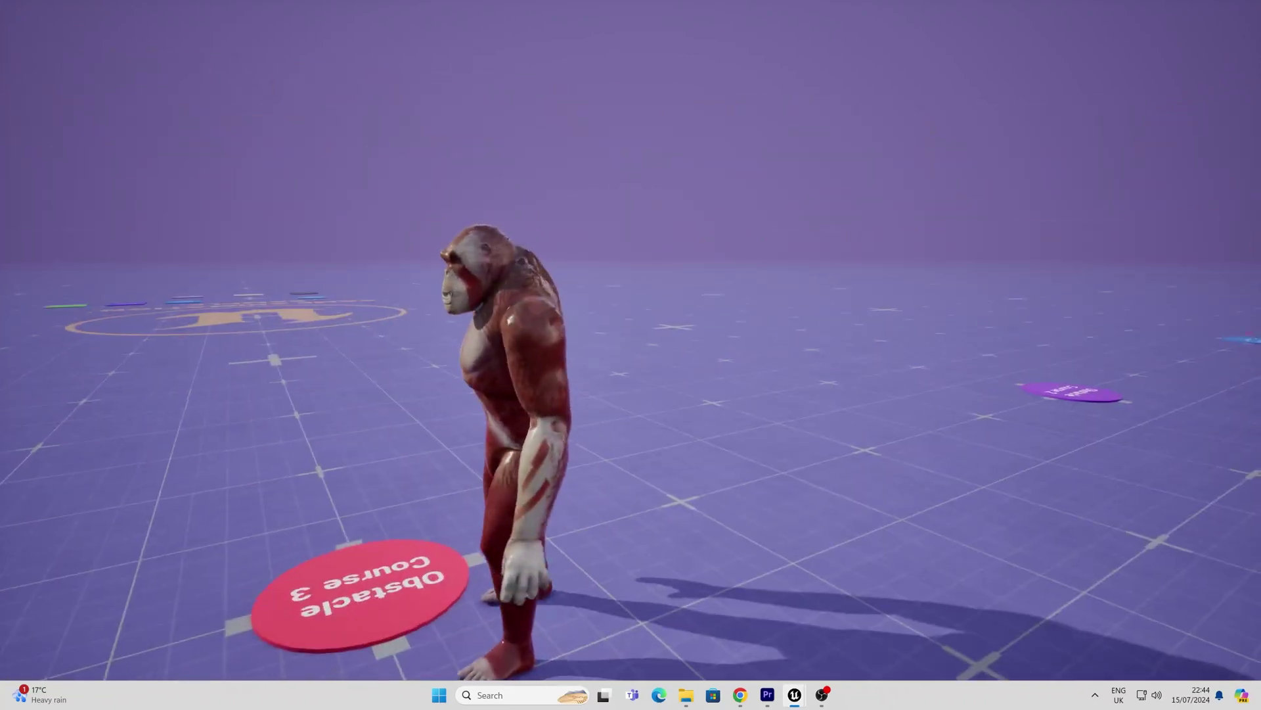
key(w)
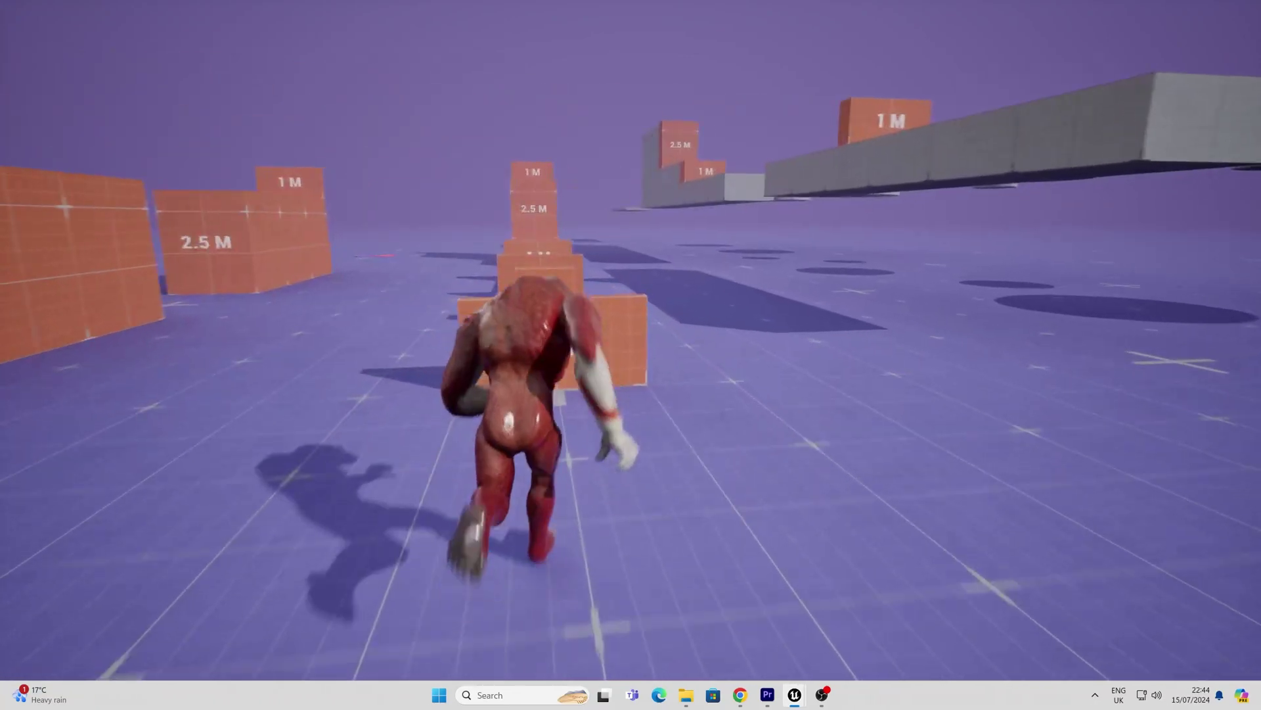
key(space)
key(space)
key(space)
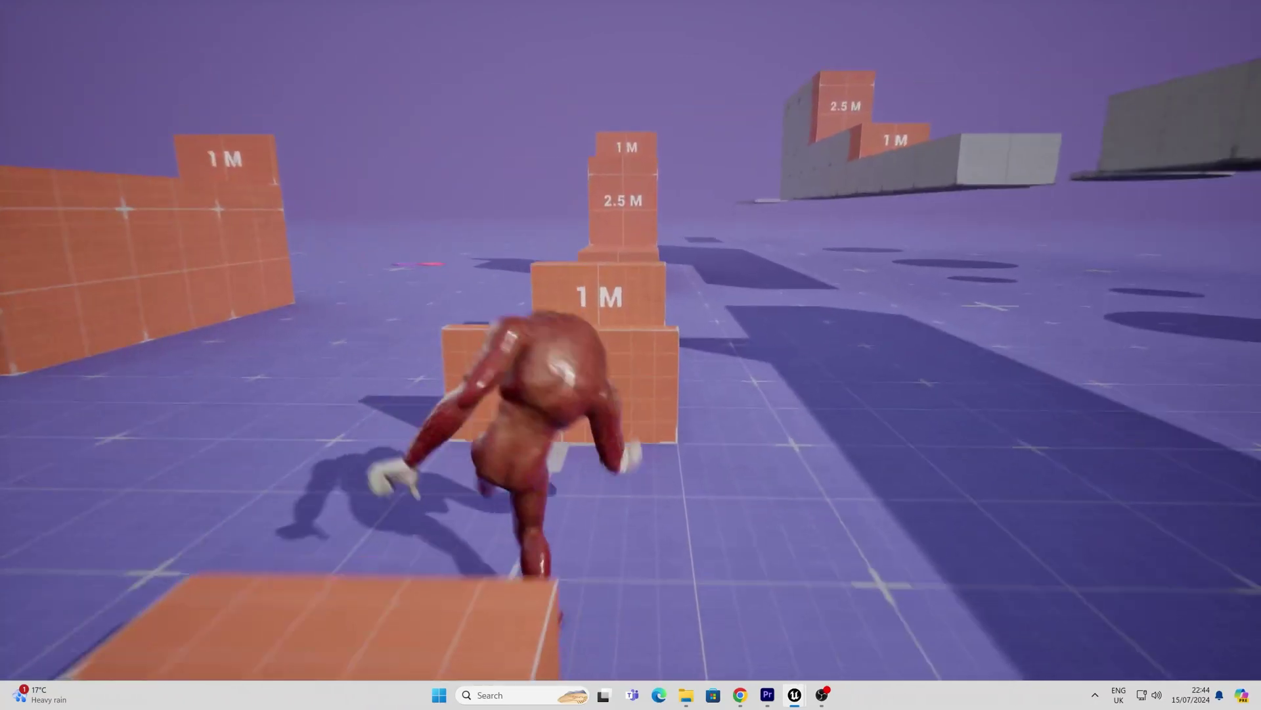
key(w)
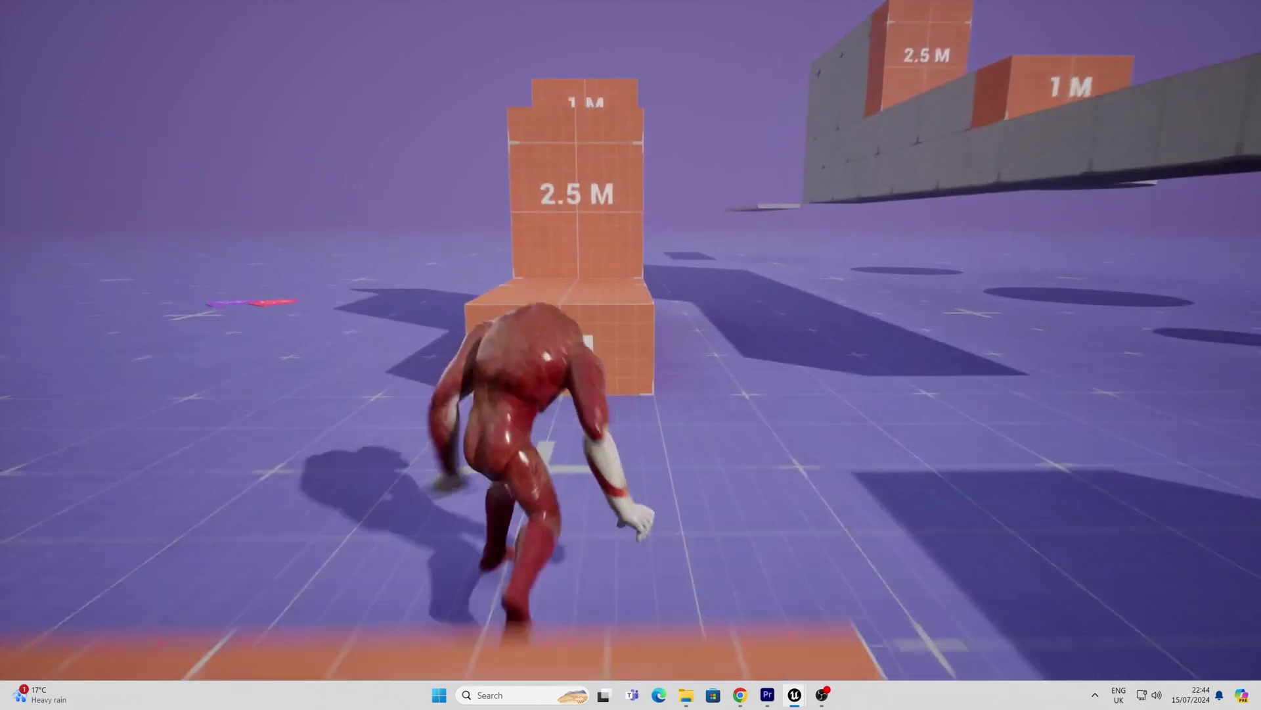
key(w)
key(space)
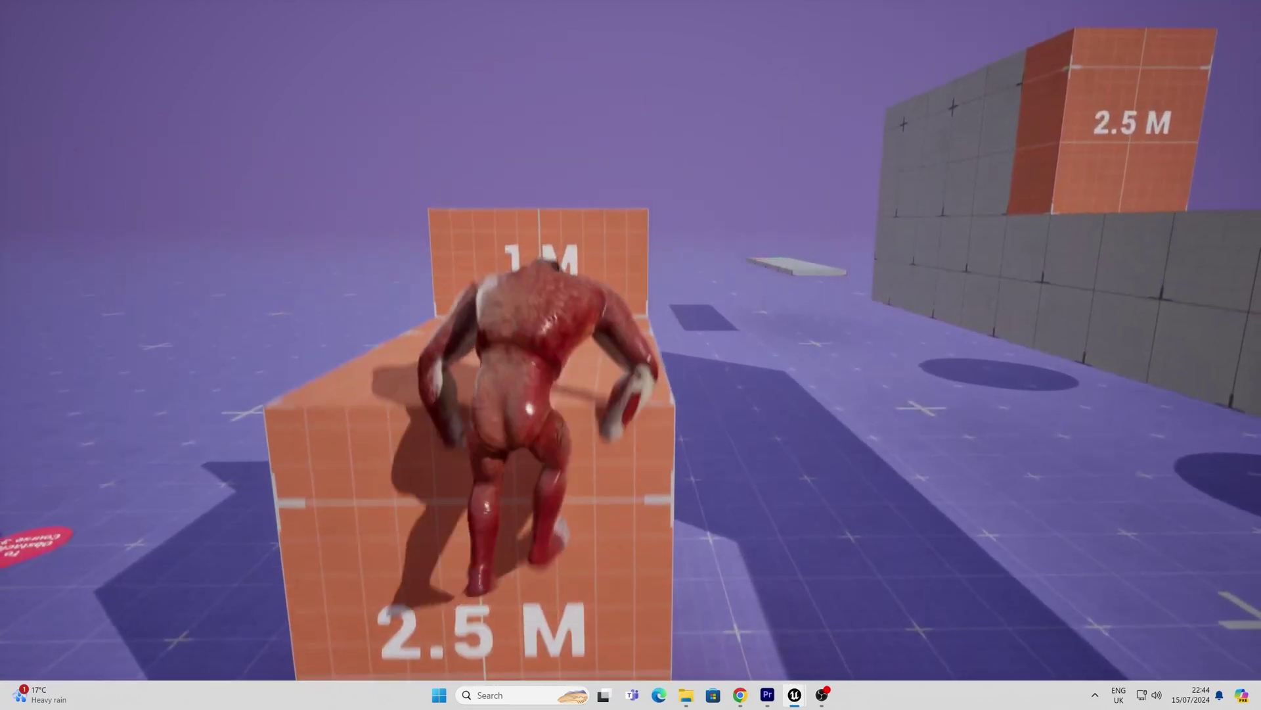
key(w)
key(space)
key(space)
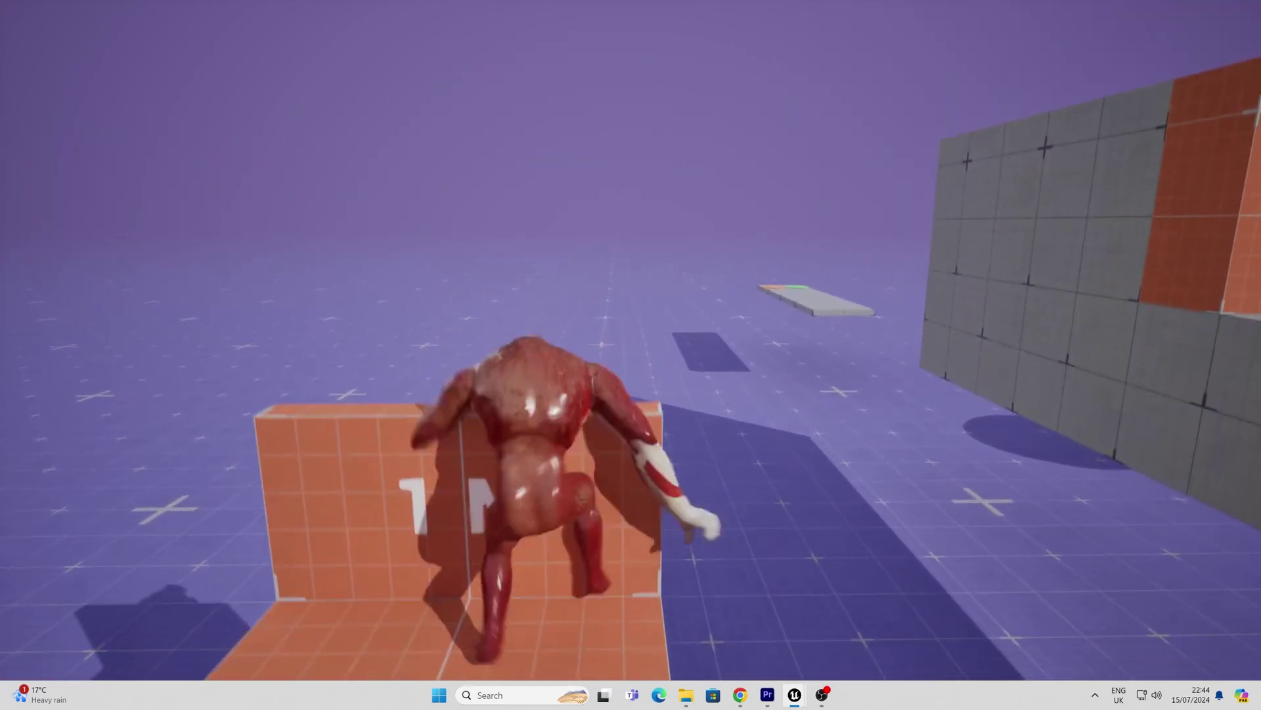
key(w)
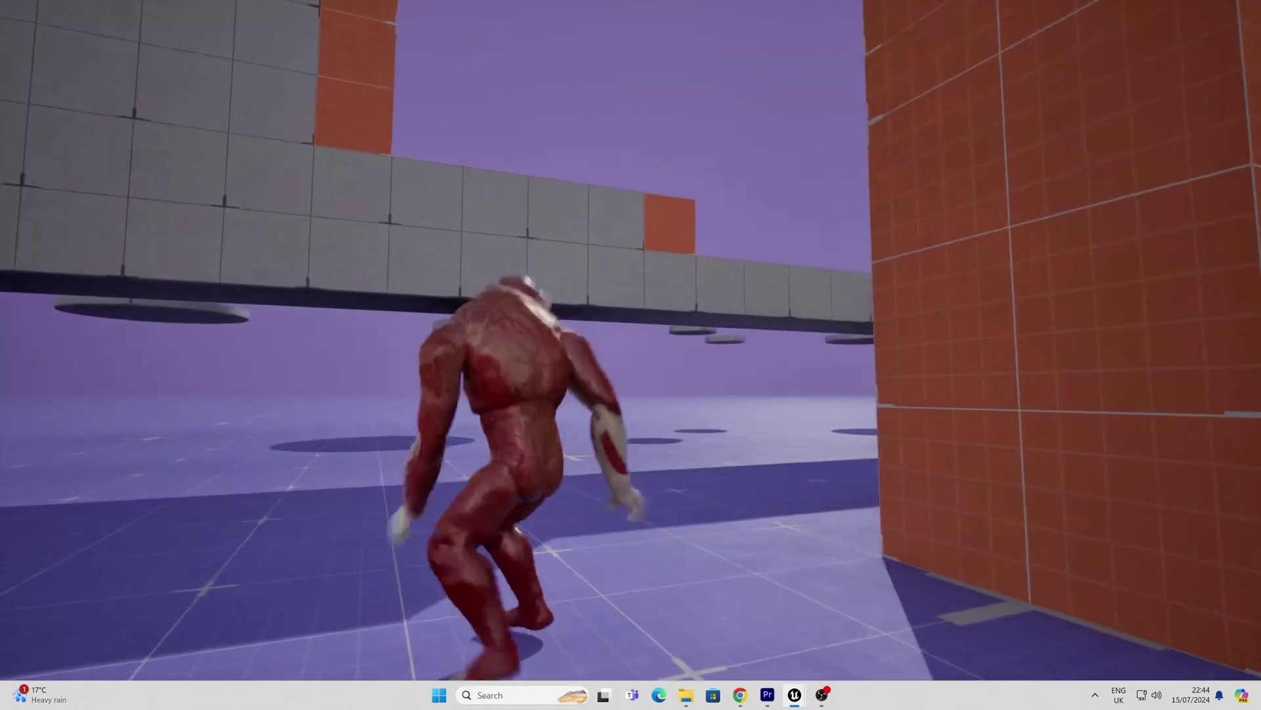
key(w)
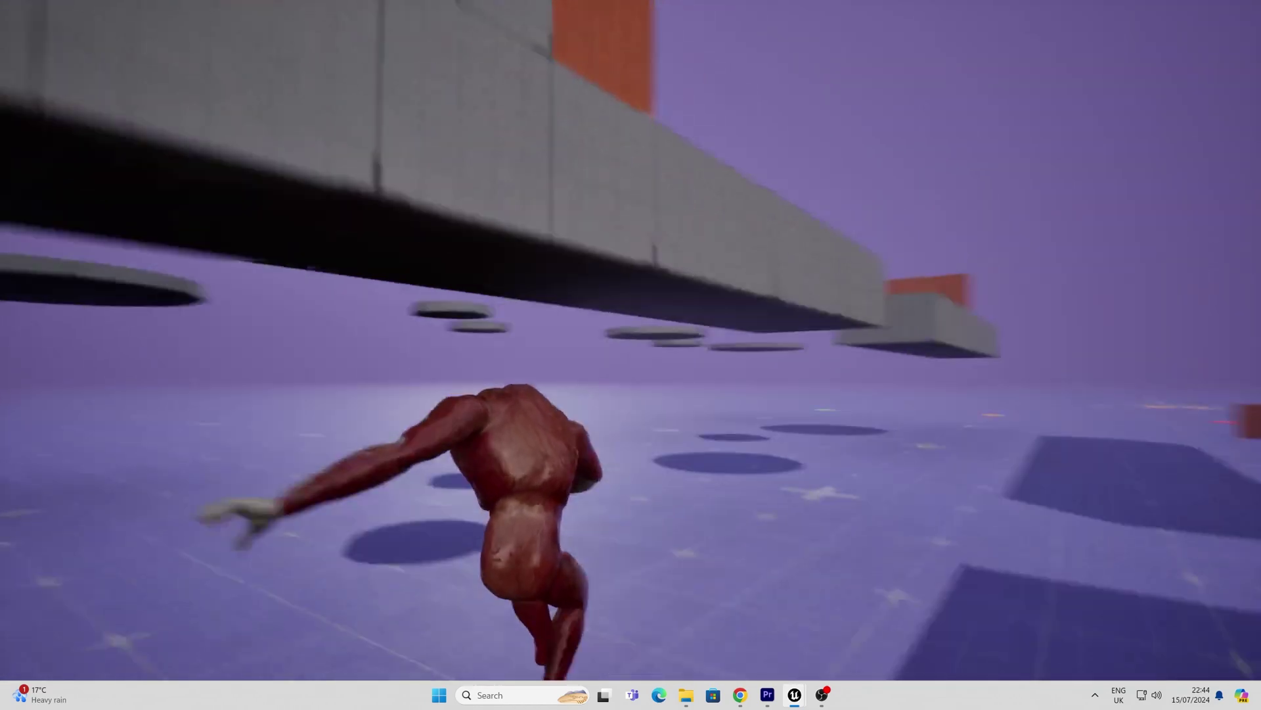
key(w)
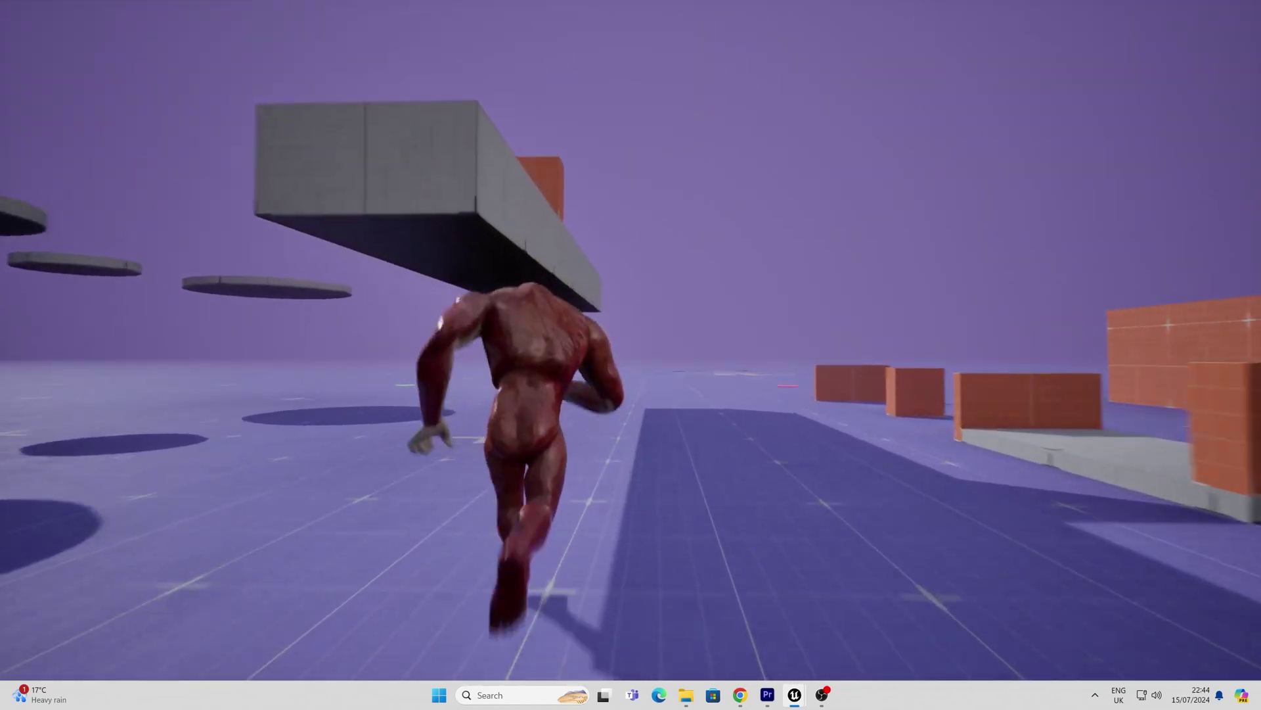
key(w)
key(space)
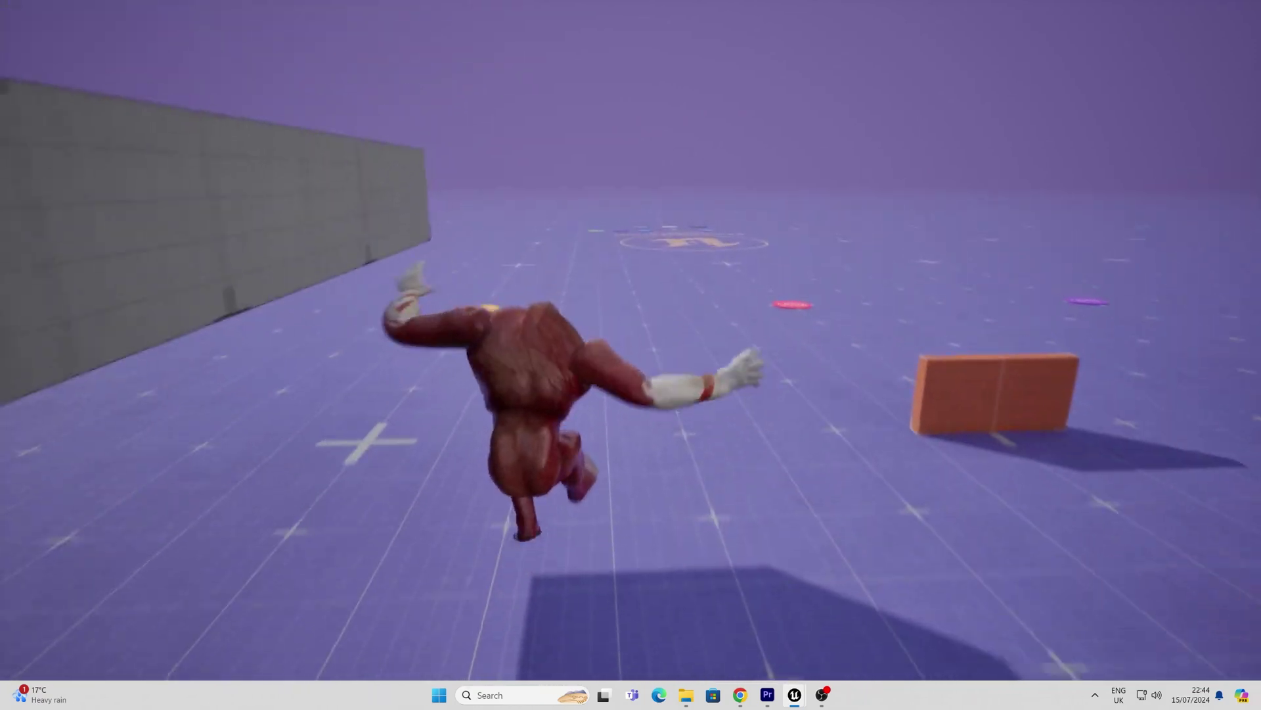
key(w)
key(space)
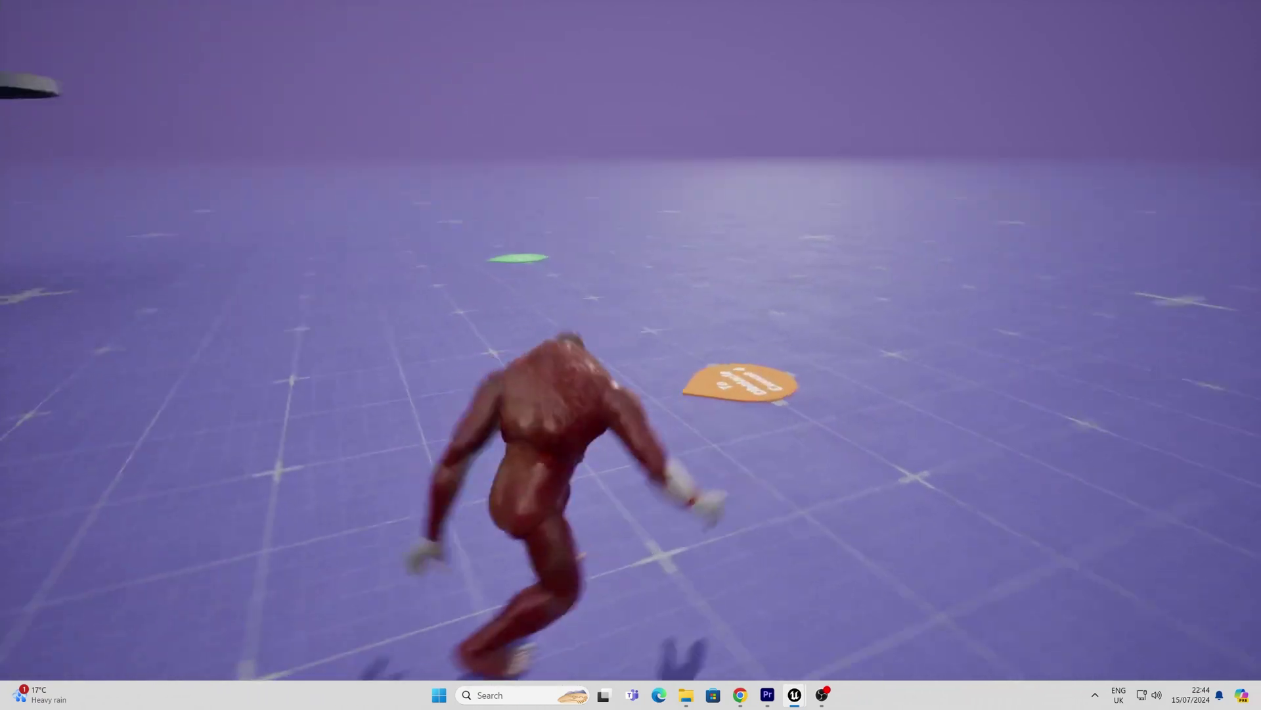